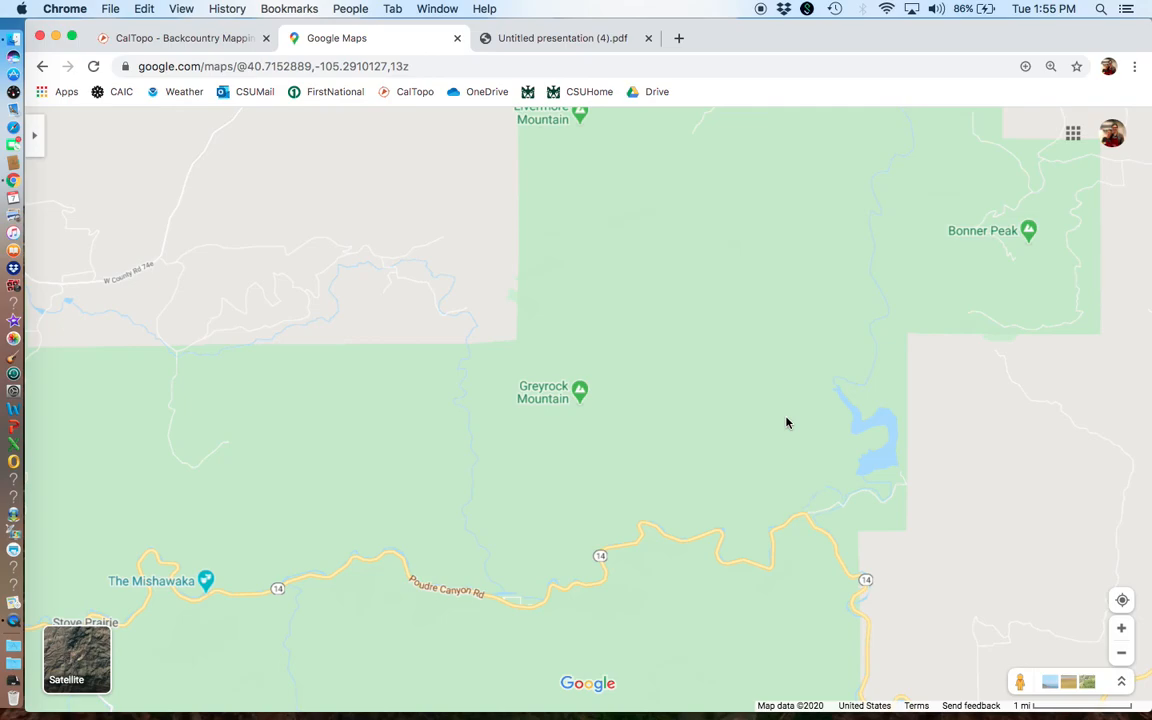
# Step: Compare the satellite and default map views around Greyrock Mountain, checking the default map's detail at close range
pyautogui.click(85, 652)
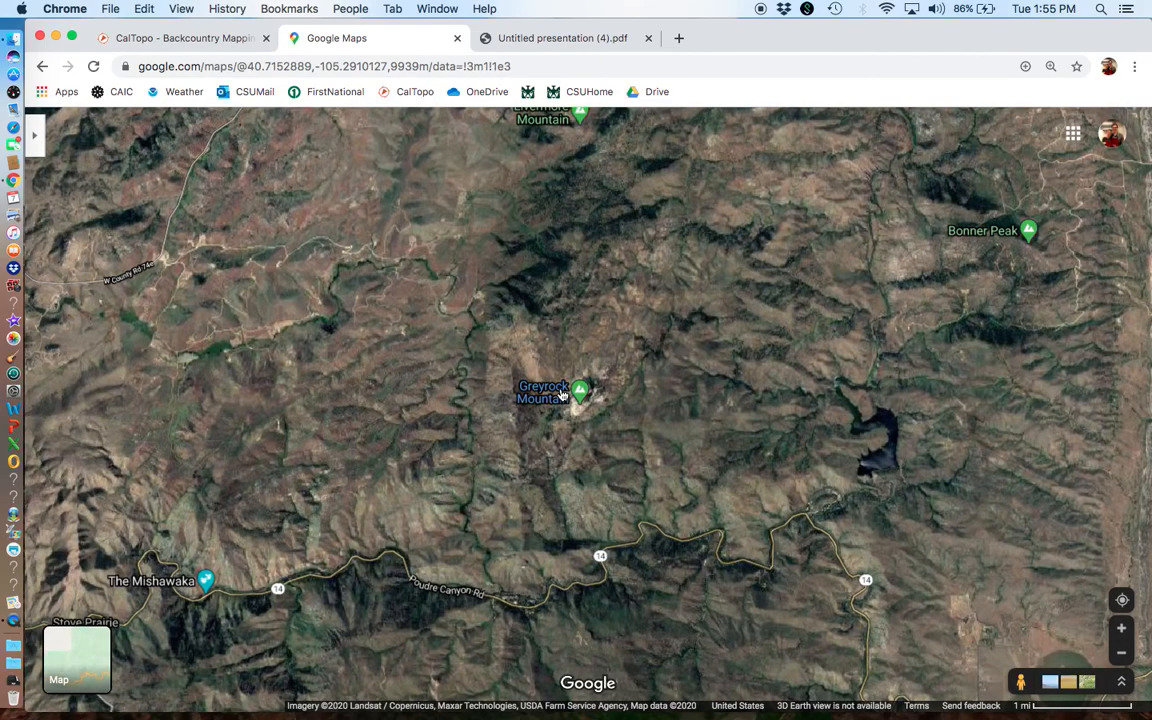
pyautogui.click(75, 656)
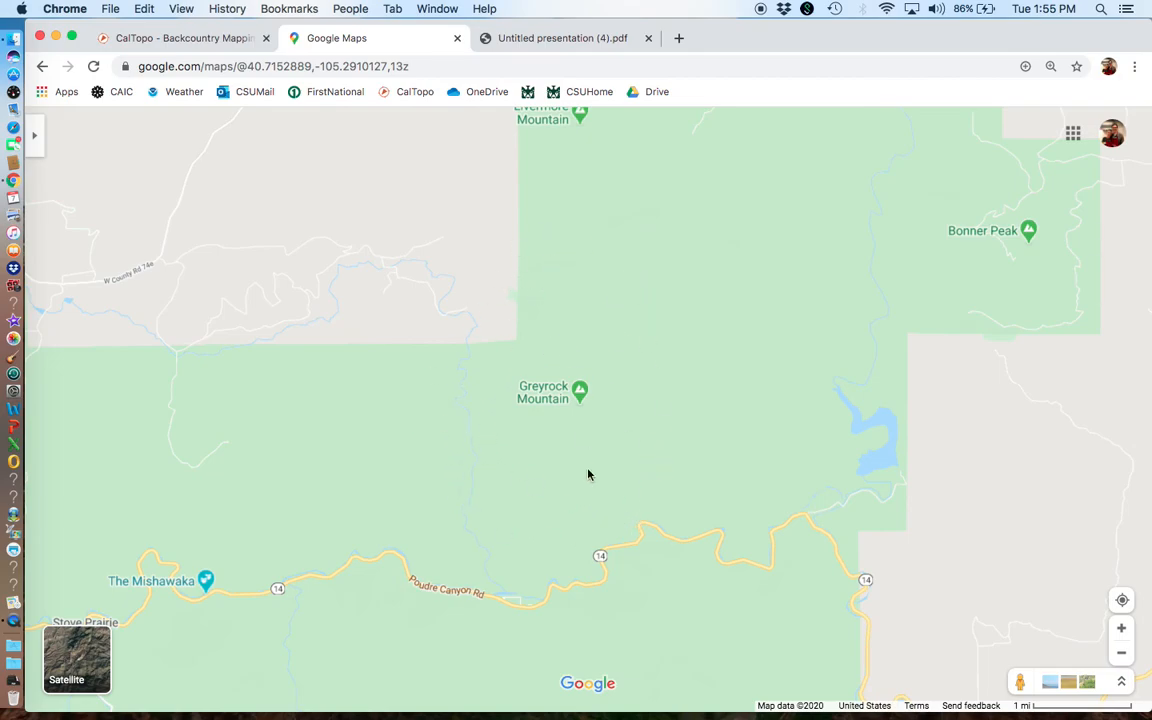
pyautogui.scroll(8, 557, 538)
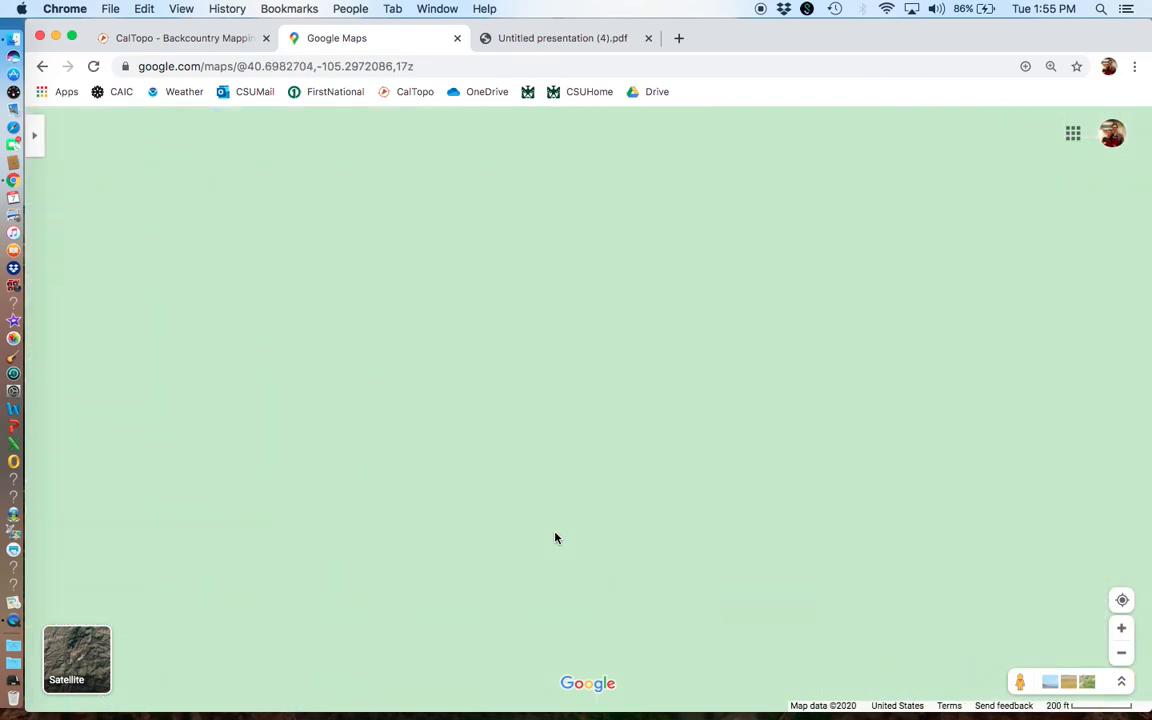
pyautogui.scroll(-8, 556, 538)
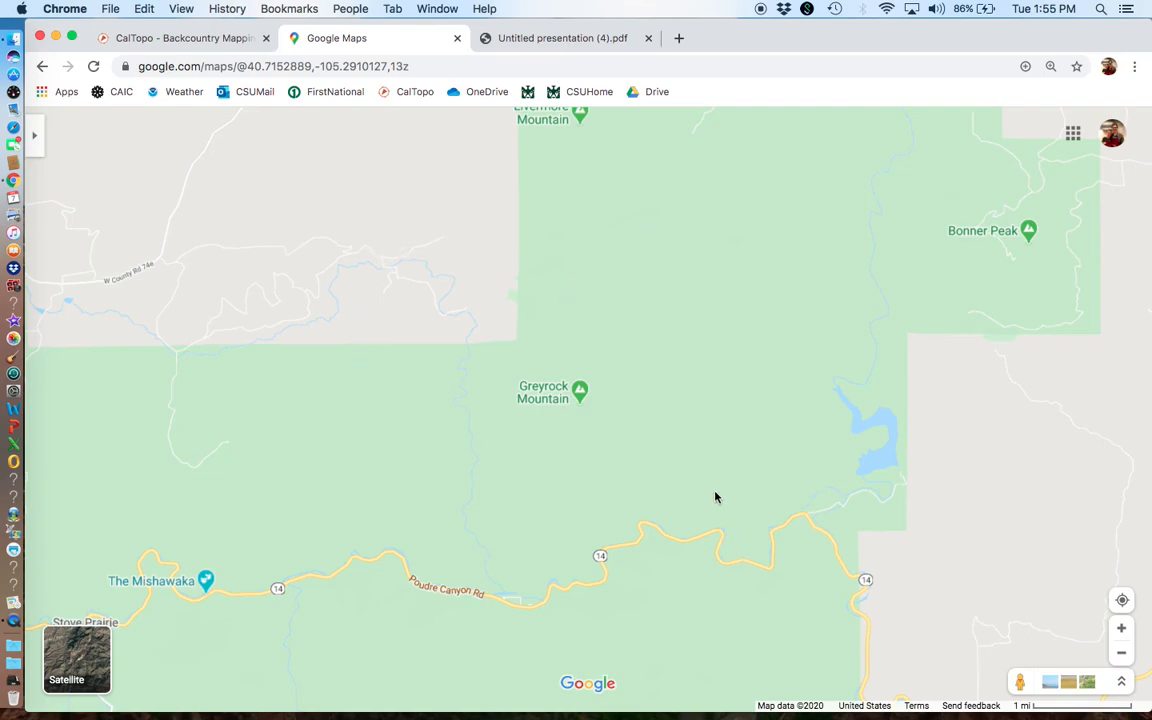
# Step: Switch to CalTopo and open its map page
pyautogui.click(224, 48)
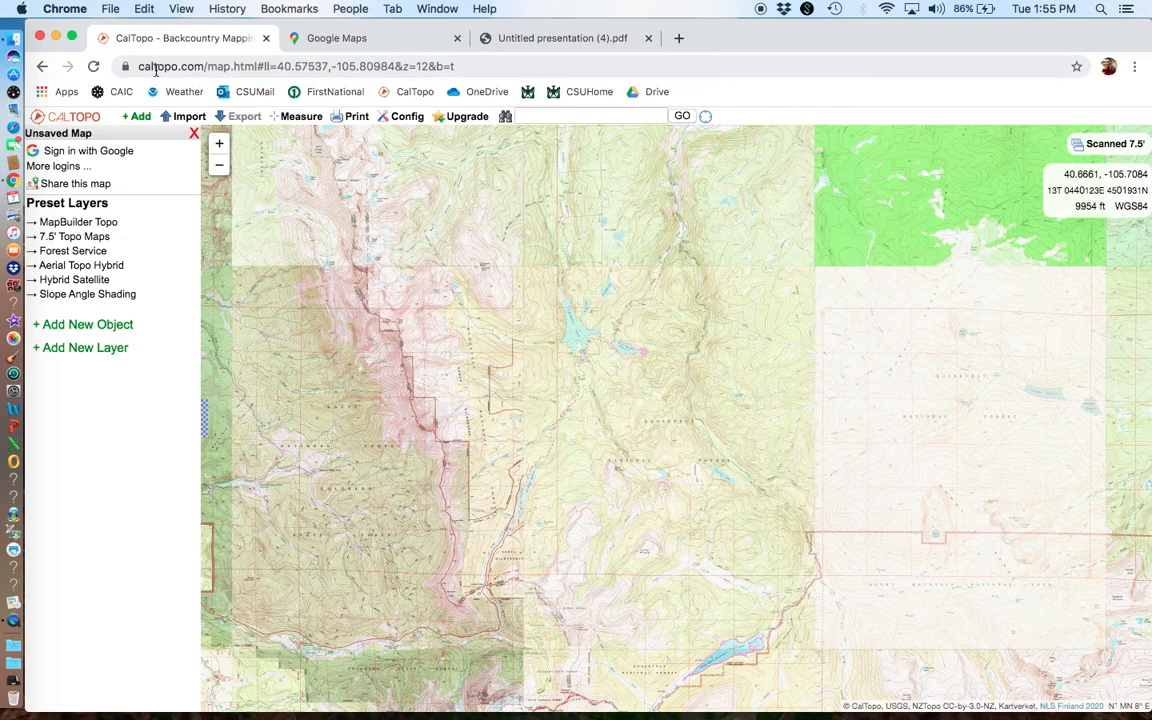
pyautogui.click(325, 63)
pyautogui.doubleClick(325, 63)
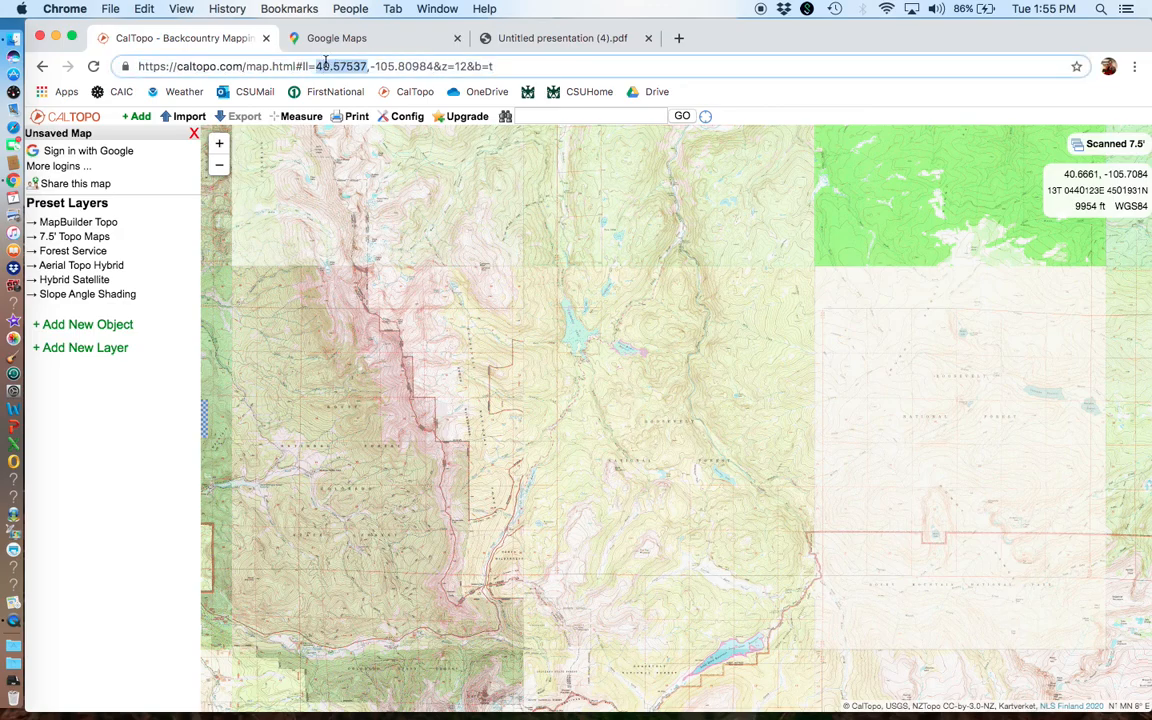
pyautogui.click(413, 93)
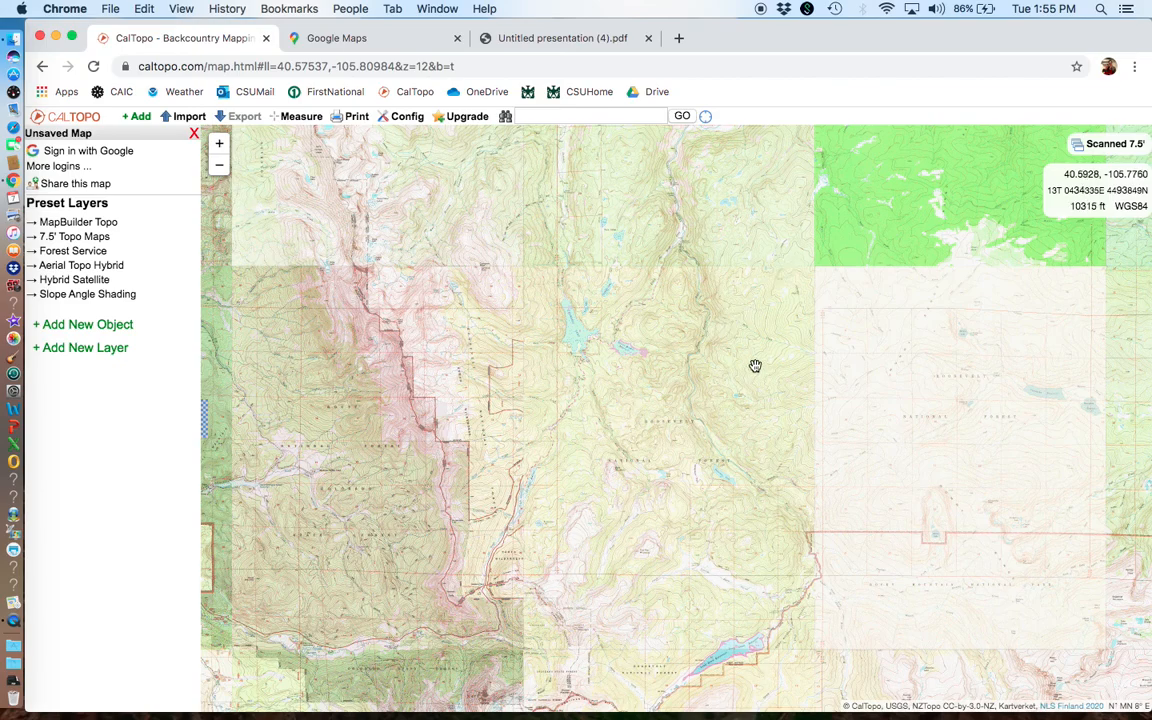
# Step: Examine the scanned topo map's coverage across all of North America
pyautogui.scroll(-5, 755, 366)
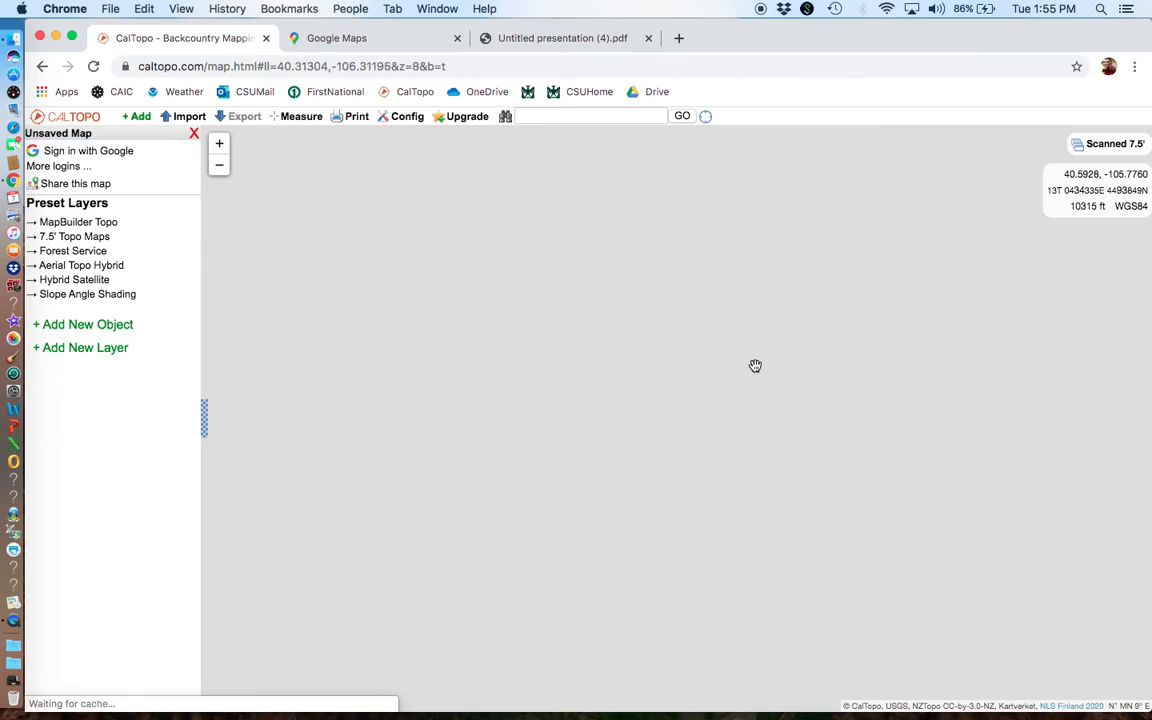
pyautogui.scroll(-2, 759, 409)
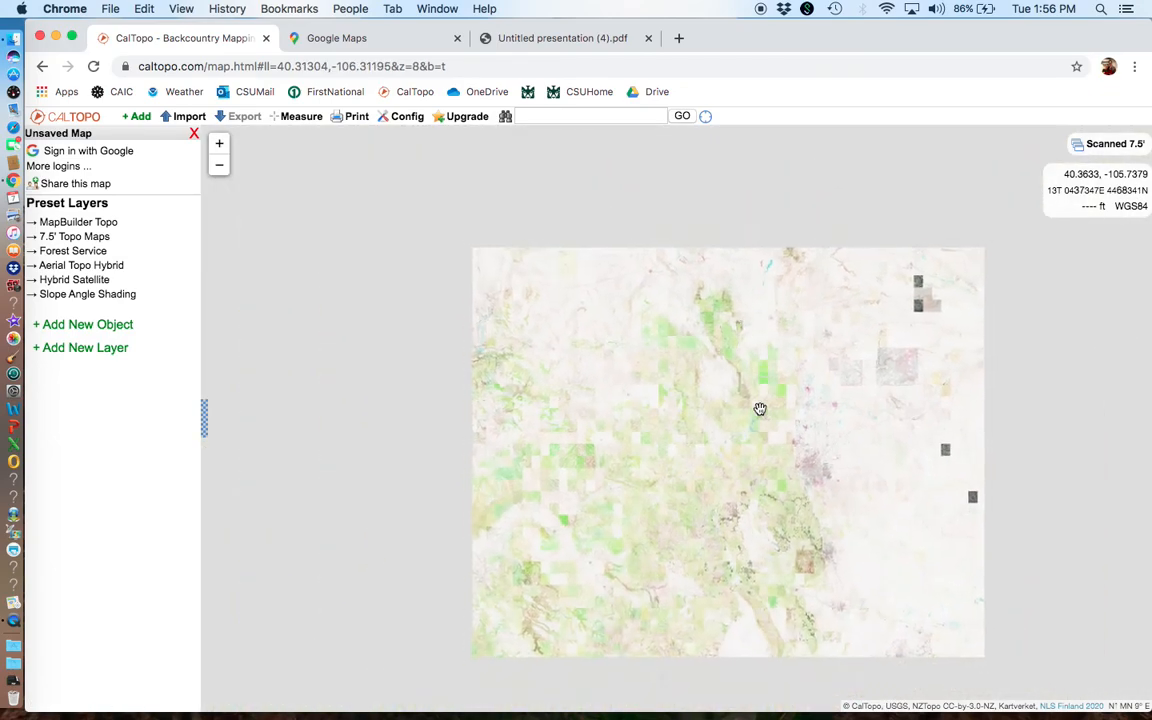
pyautogui.scroll(-3, 759, 409)
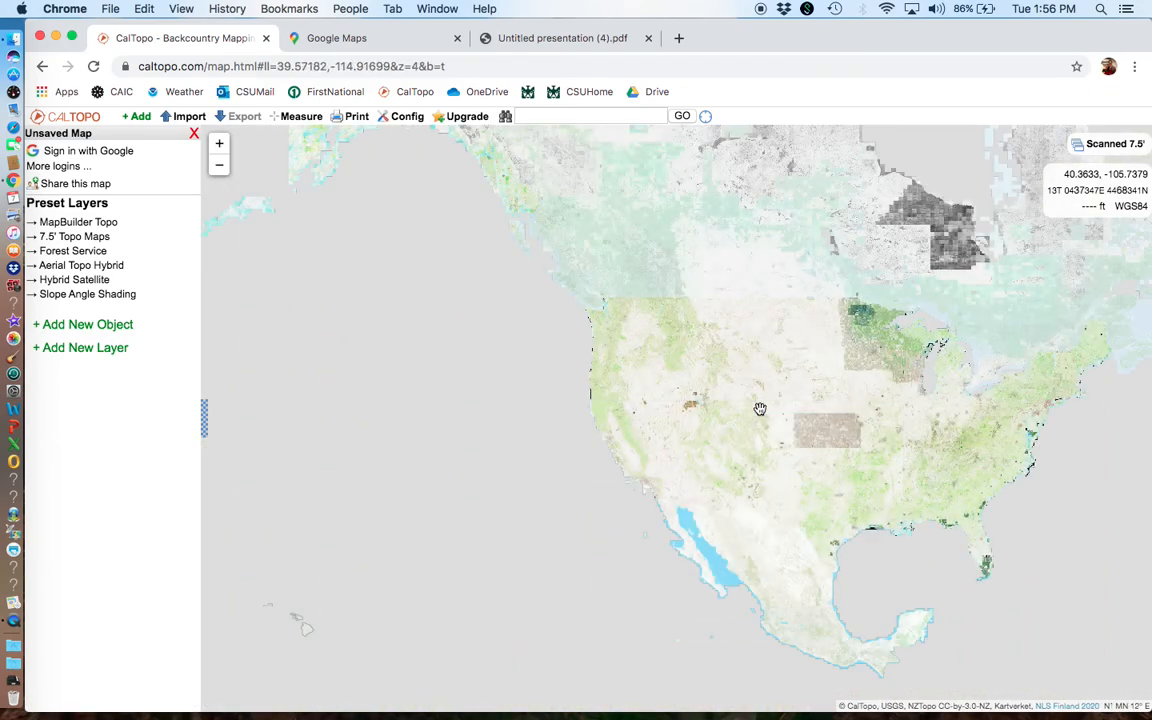
pyautogui.moveTo(830, 419); pyautogui.dragTo(620, 391)
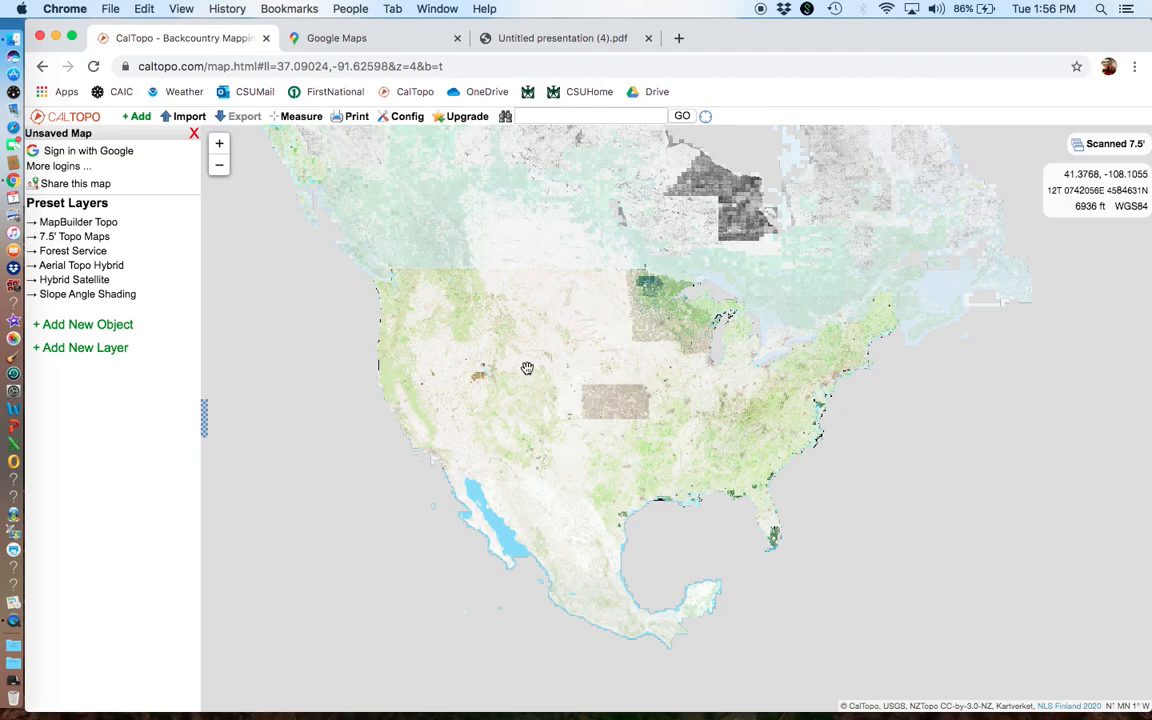
# Step: Find the northern Colorado mountains on the scanned topo map and examine the area in closer detail
pyautogui.scroll(5, 527, 368)
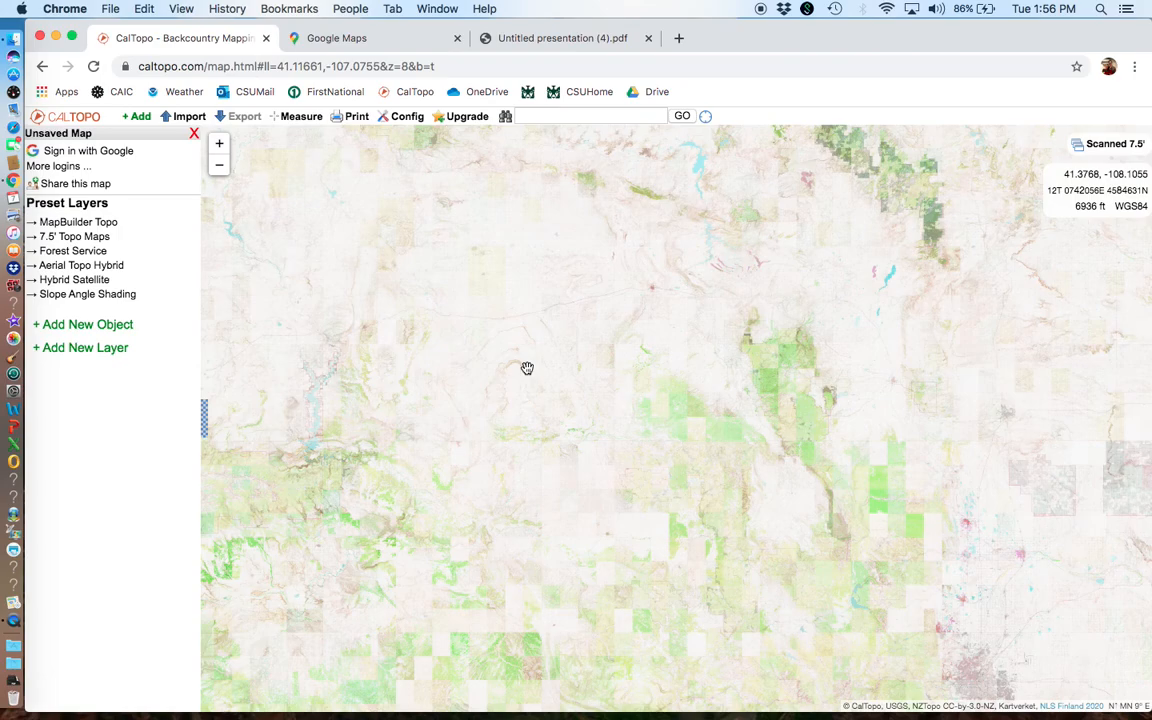
pyautogui.scroll(1, 527, 368)
pyautogui.moveTo(527, 368); pyautogui.dragTo(884, 262)
pyautogui.moveTo(571, 319); pyautogui.dragTo(369, 420)
pyautogui.moveTo(681, 393); pyautogui.dragTo(375, 190)
pyautogui.moveTo(713, 401); pyautogui.dragTo(275, 216)
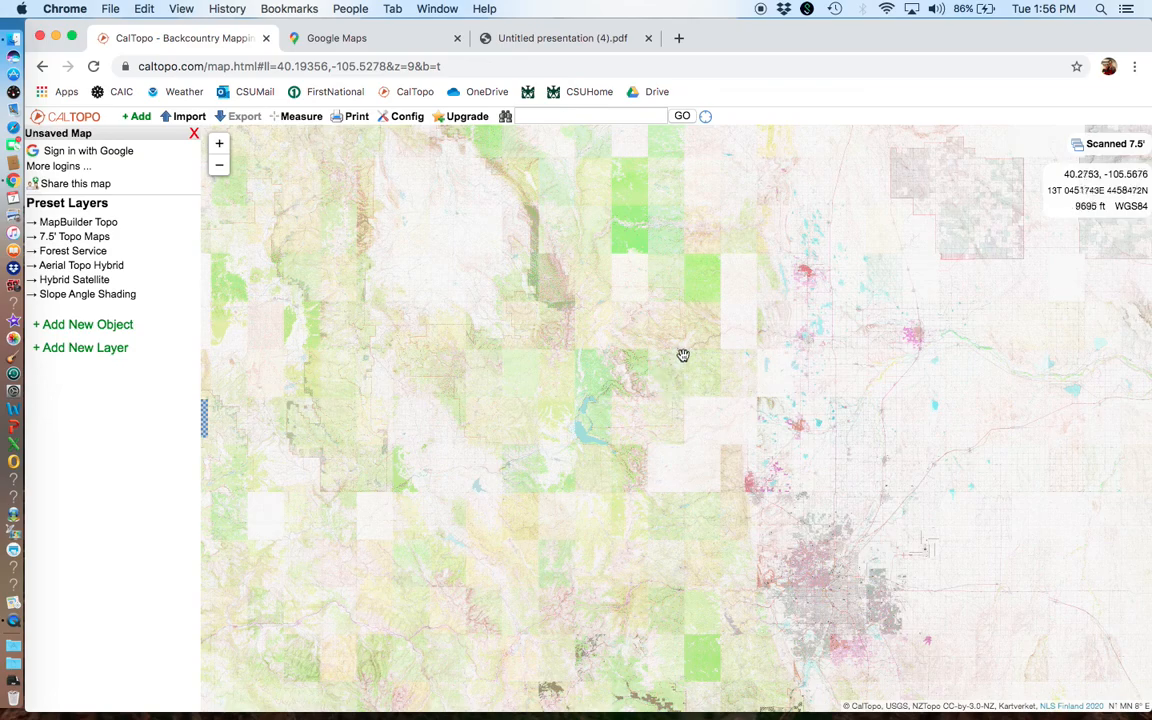
pyautogui.moveTo(684, 357); pyautogui.dragTo(702, 604)
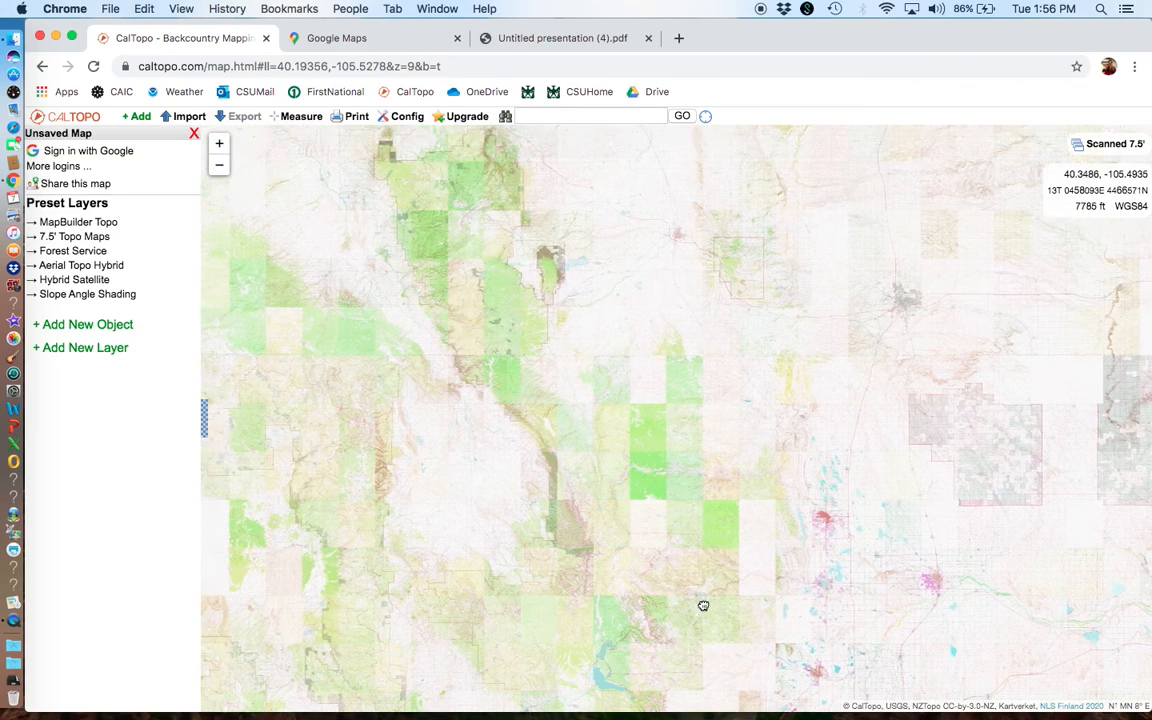
pyautogui.scroll(-4, 722, 602)
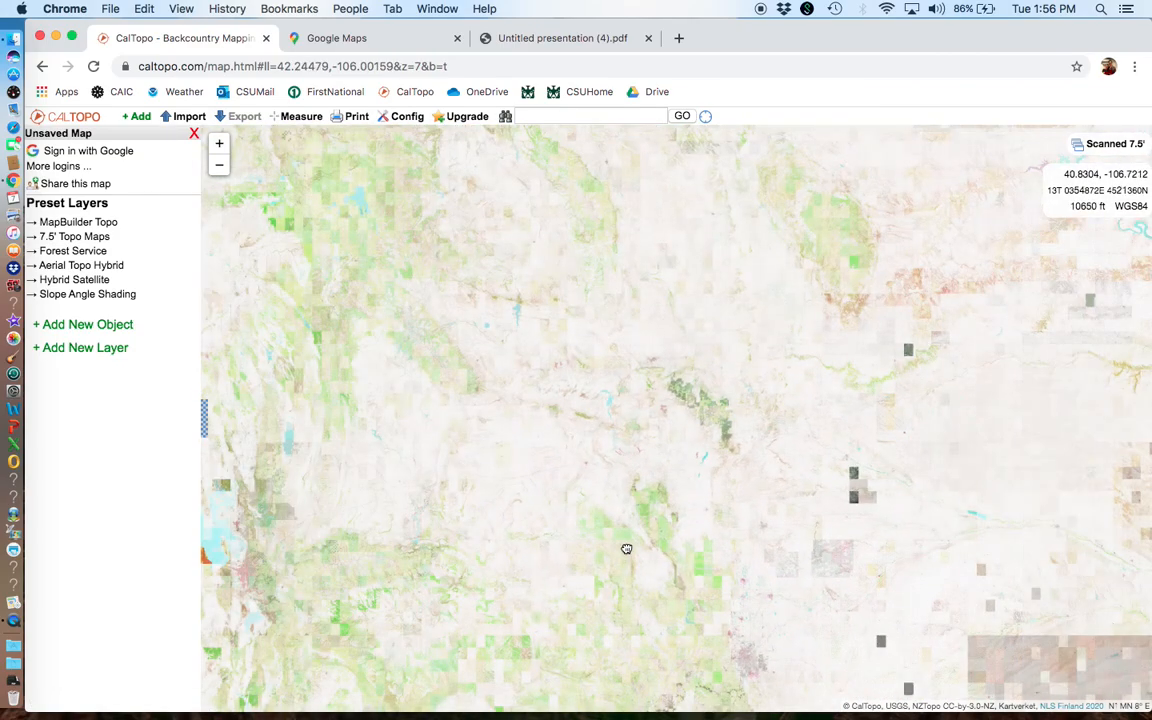
pyautogui.moveTo(691, 455); pyautogui.dragTo(602, 445)
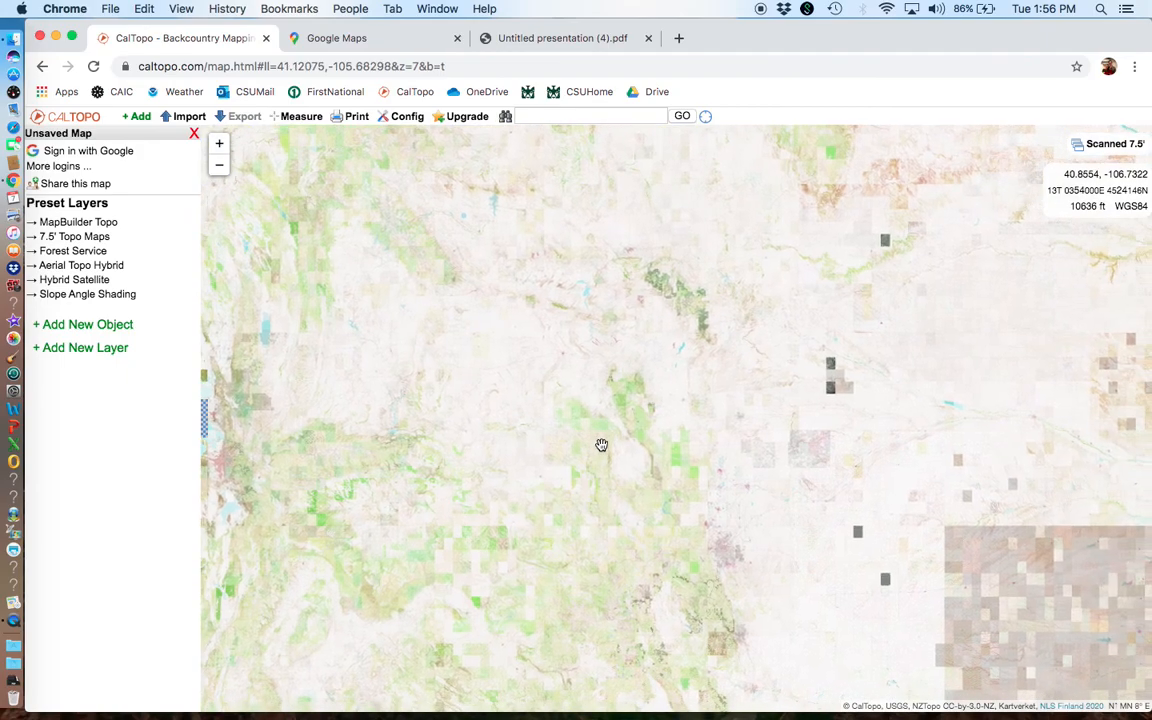
pyautogui.scroll(2, 682, 465)
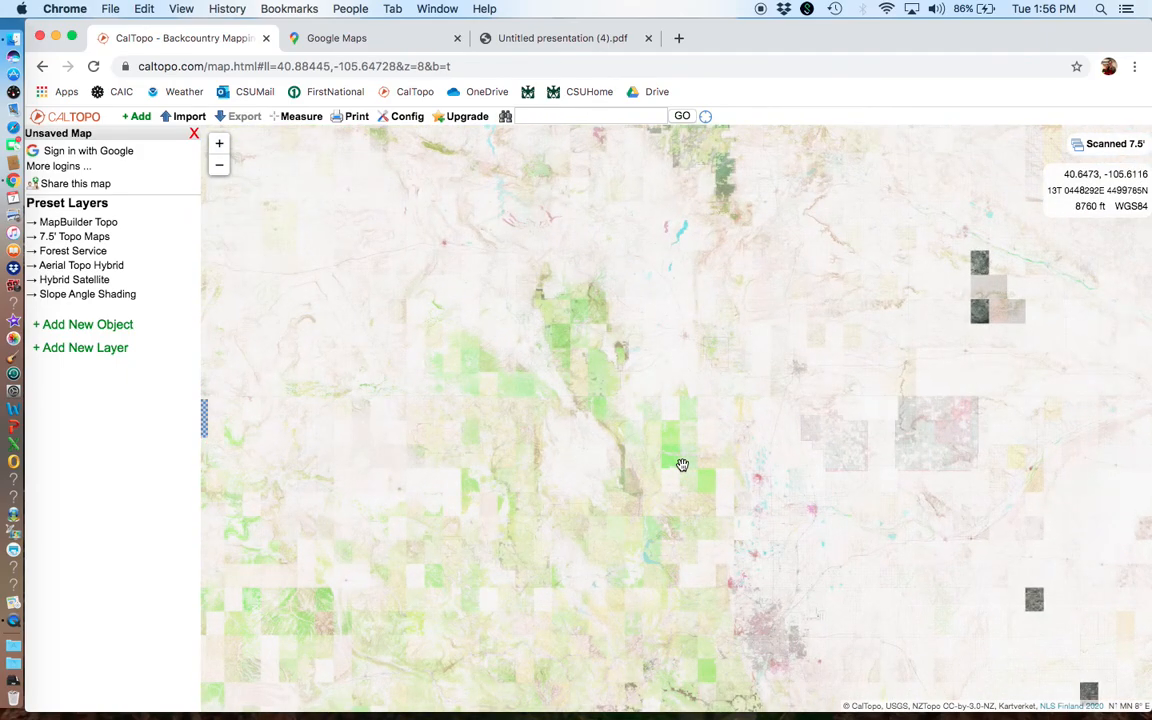
pyautogui.scroll(2, 682, 465)
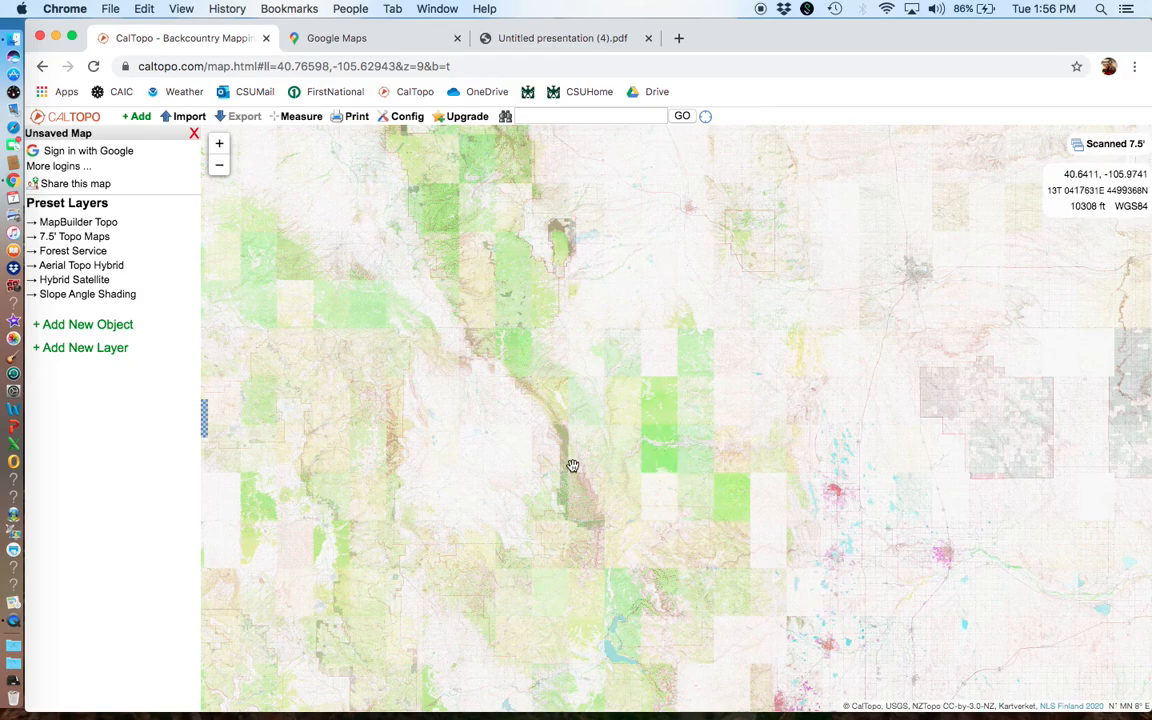
pyautogui.scroll(2, 586, 478)
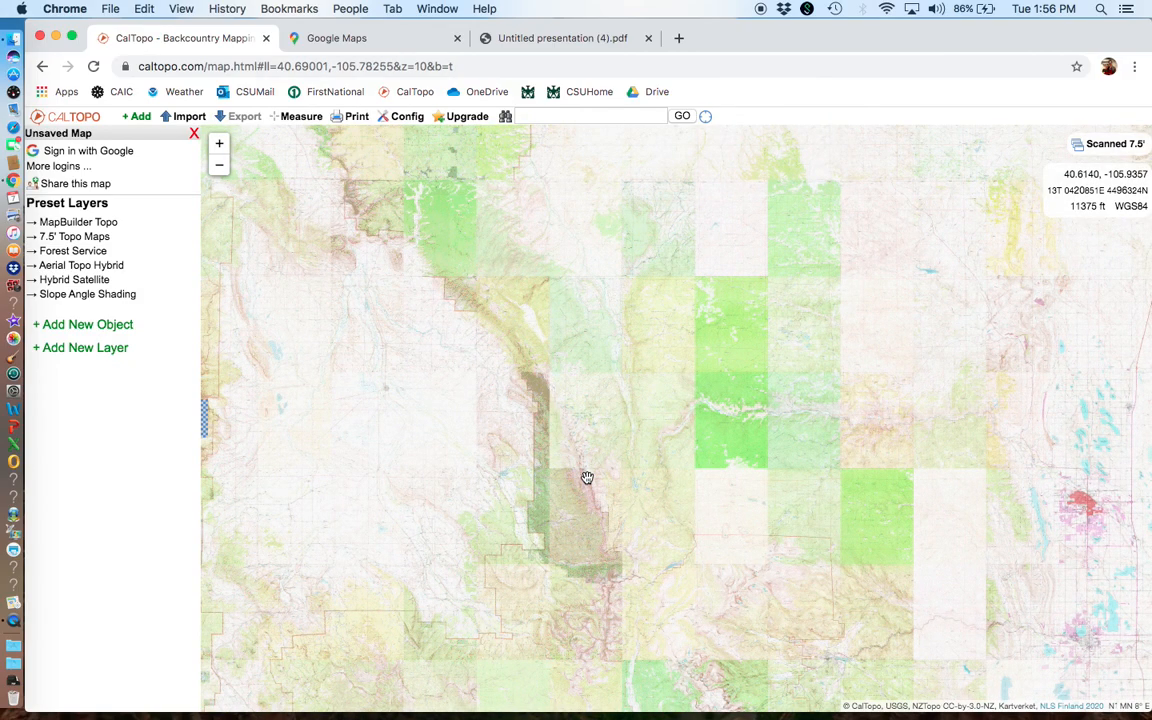
pyautogui.scroll(2, 587, 478)
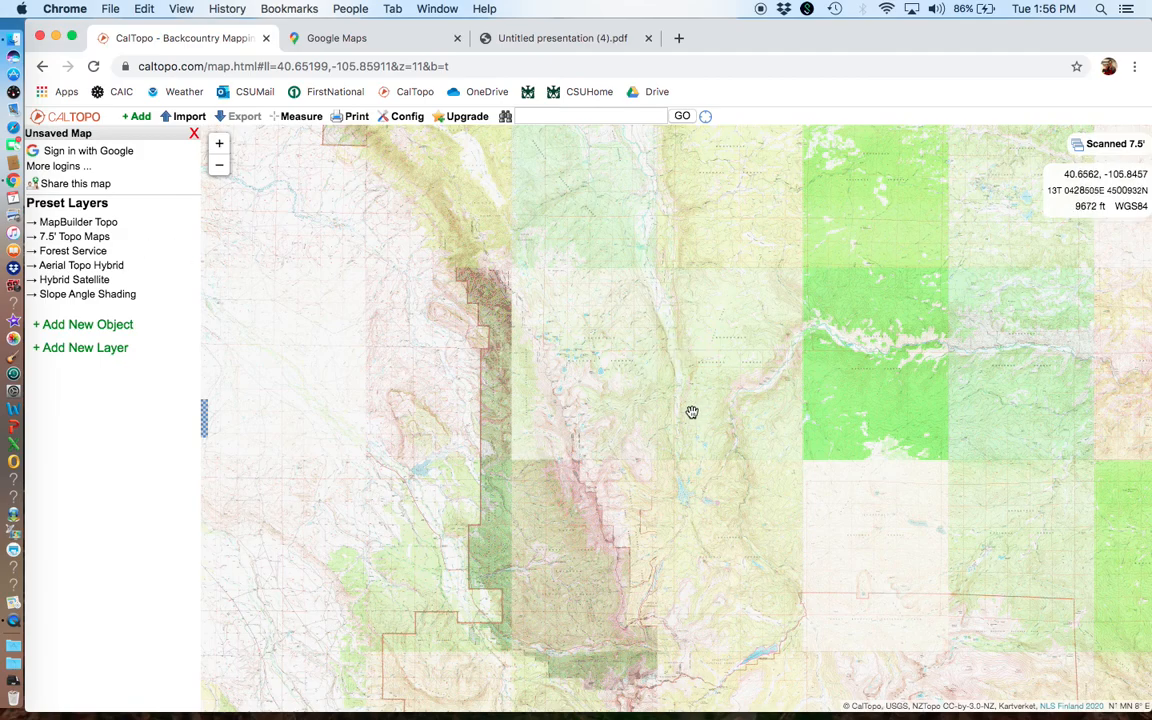
# Step: Locate Greyrock Mountain on the scanned 7.5' topo map and show it together with the Cache la Poudre River
pyautogui.moveTo(712, 419); pyautogui.dragTo(564, 363)
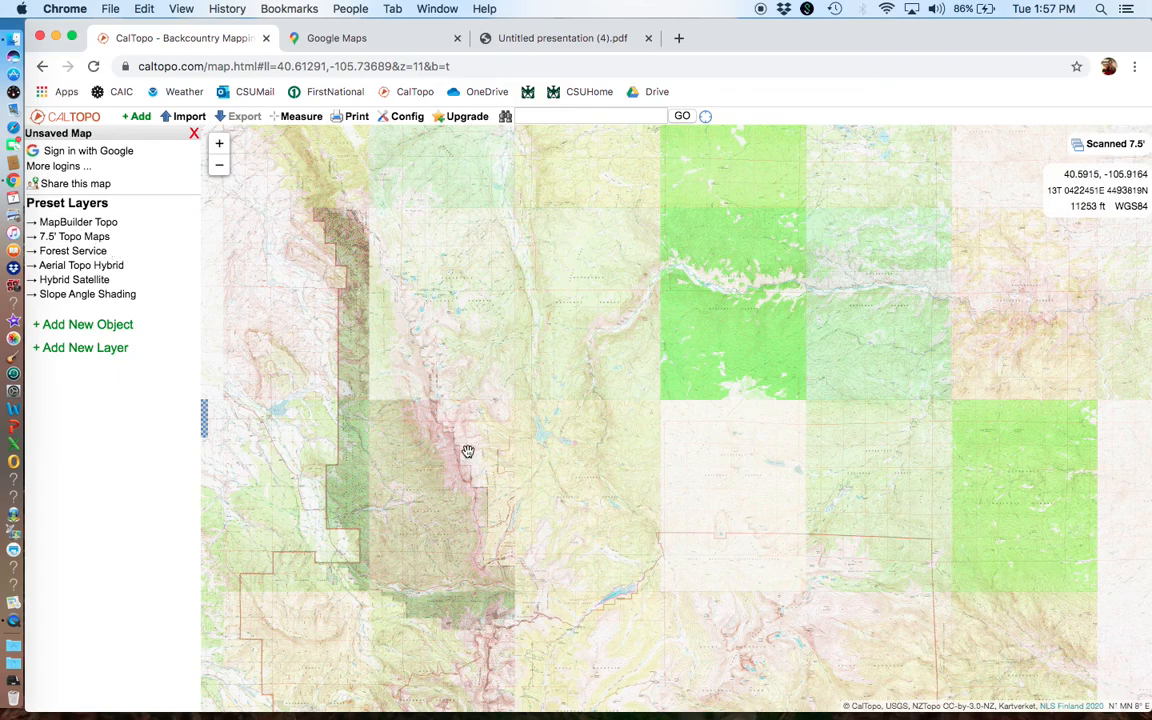
pyautogui.moveTo(663, 460); pyautogui.dragTo(352, 514)
pyautogui.moveTo(800, 414); pyautogui.dragTo(548, 491)
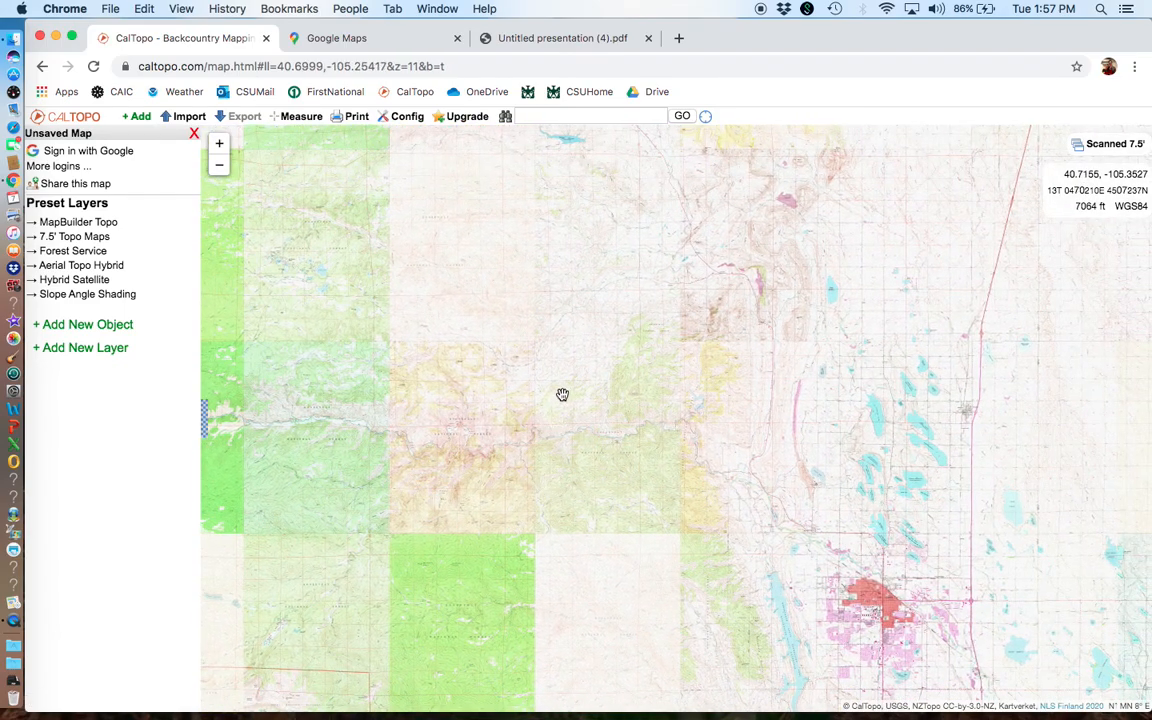
pyautogui.scroll(2, 562, 395)
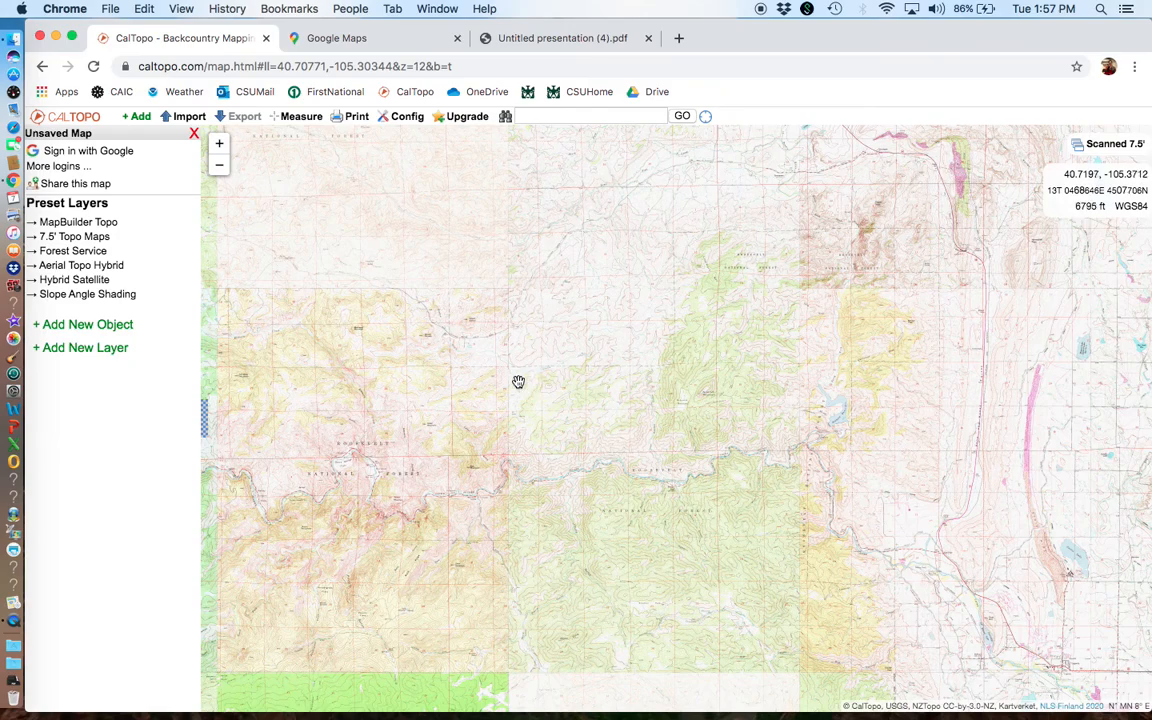
pyautogui.moveTo(526, 383); pyautogui.dragTo(489, 432)
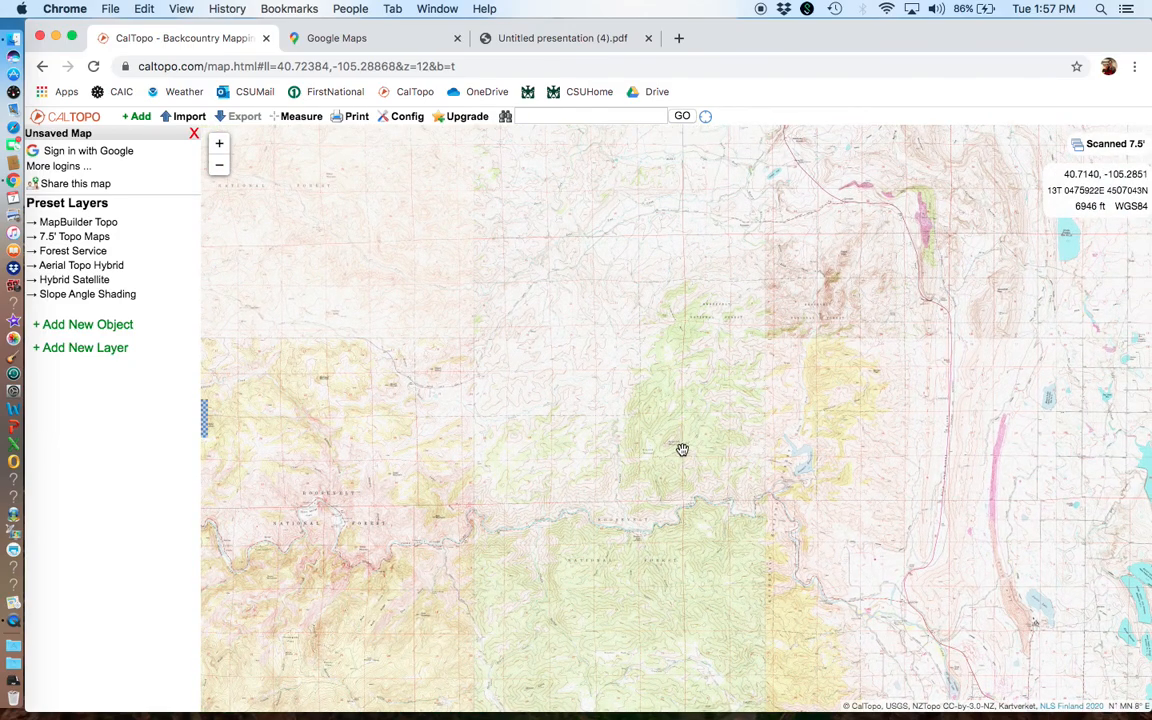
pyautogui.scroll(2, 680, 450)
pyautogui.scroll(2, 681, 450)
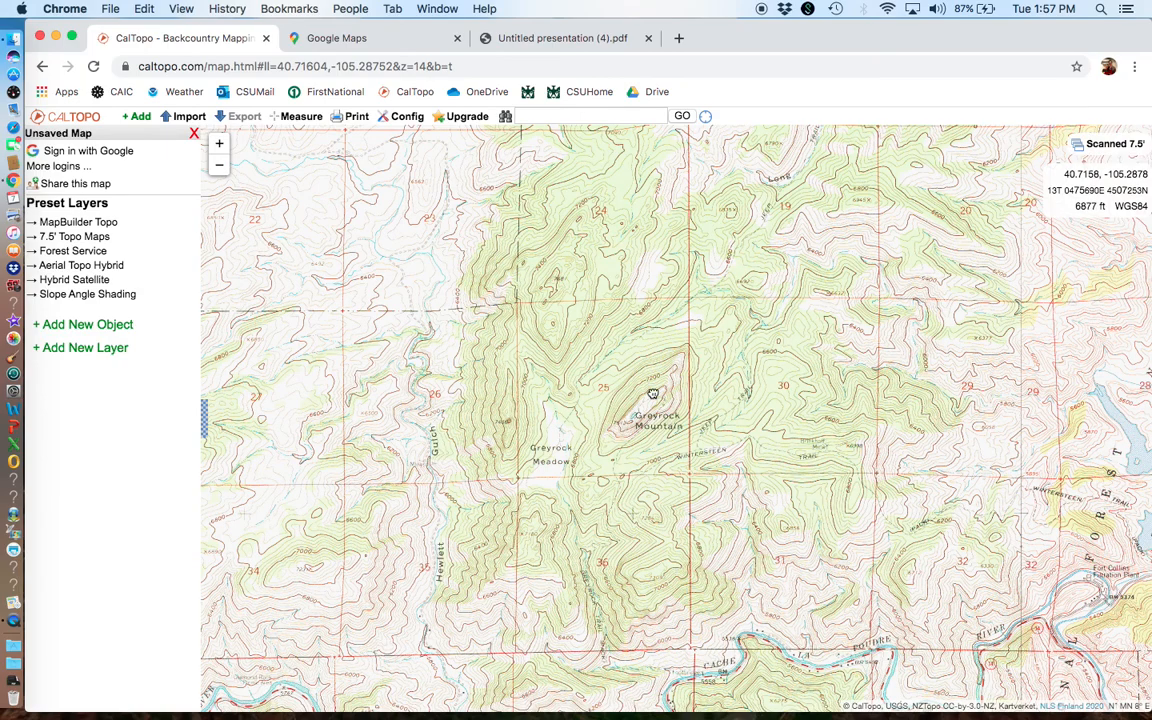
pyautogui.moveTo(672, 424); pyautogui.dragTo(580, 317)
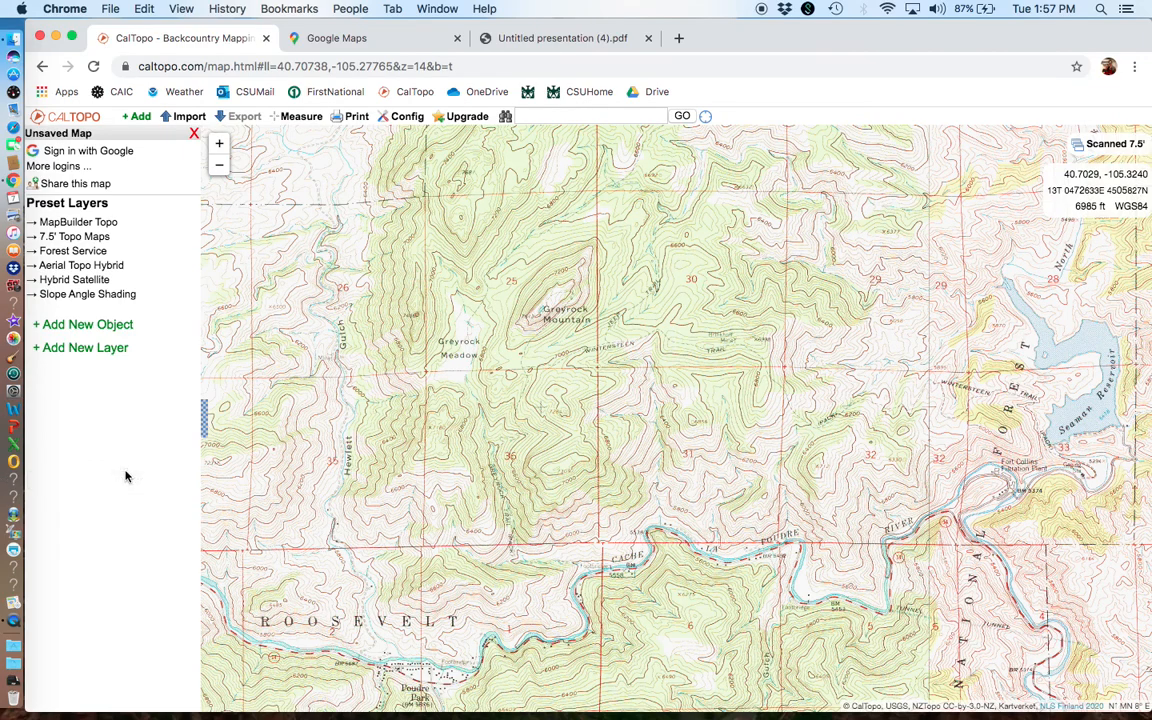
# Step: Compare the MapBuilder Topo and 7.5' Topo Maps preset layers around Greyrock Mountain
pyautogui.click(71, 222)
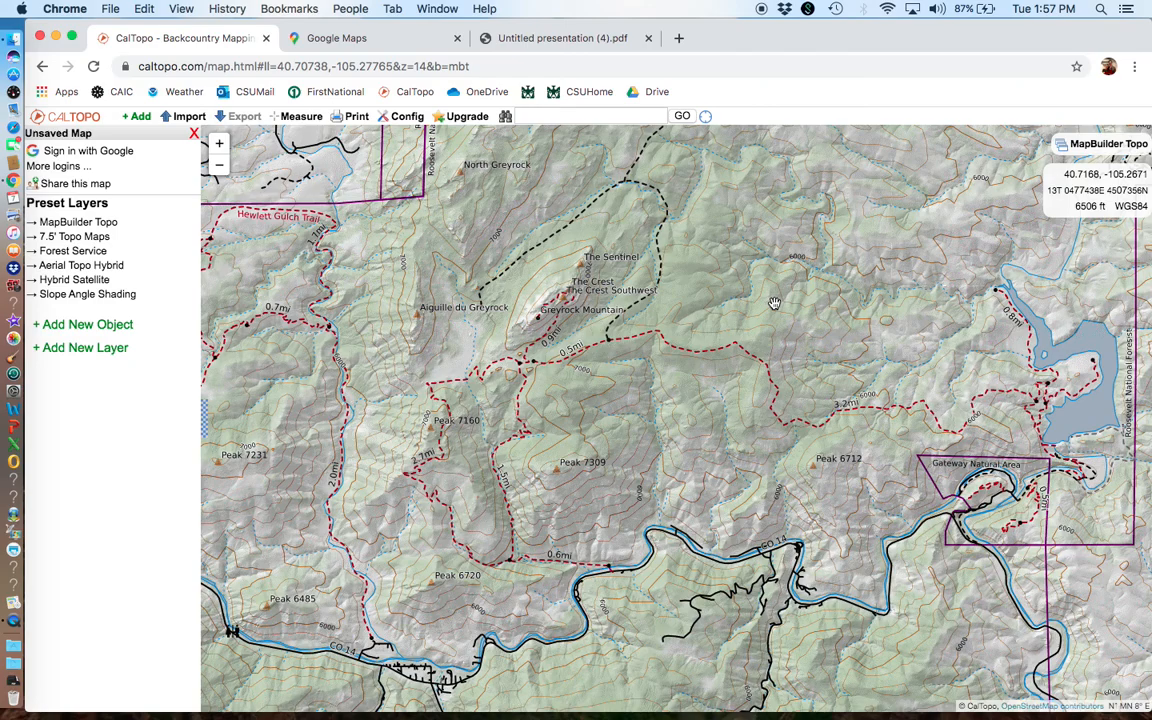
pyautogui.moveTo(654, 427); pyautogui.dragTo(700, 438)
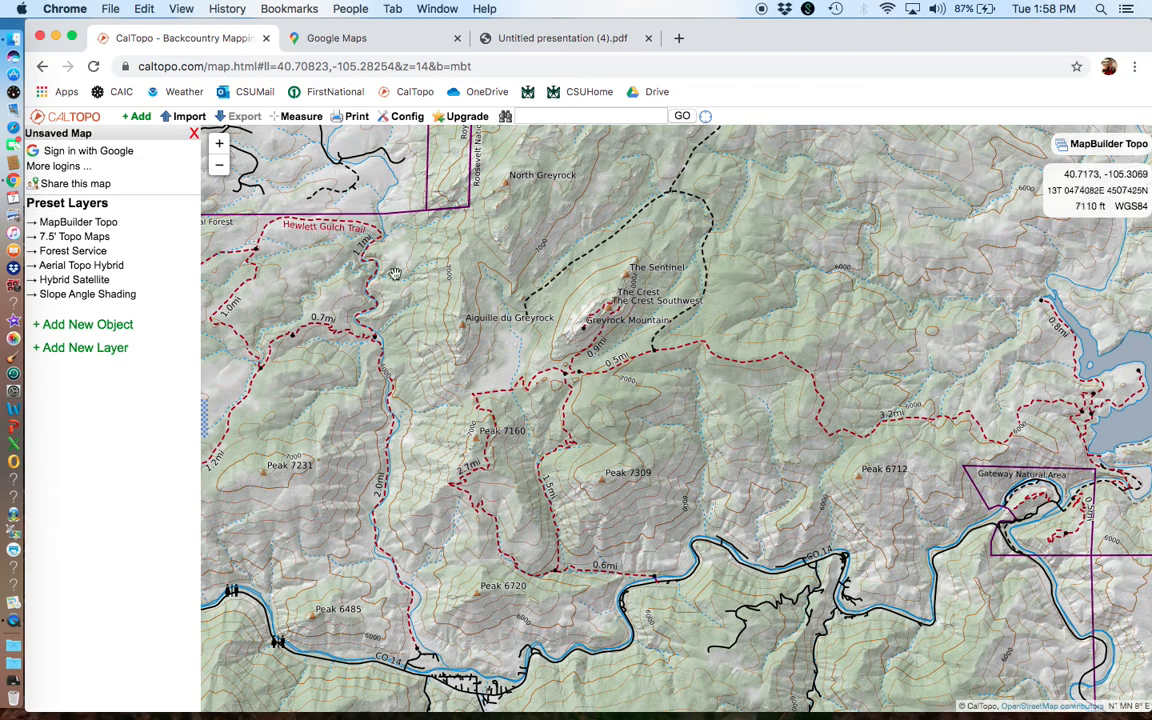
pyautogui.click(98, 237)
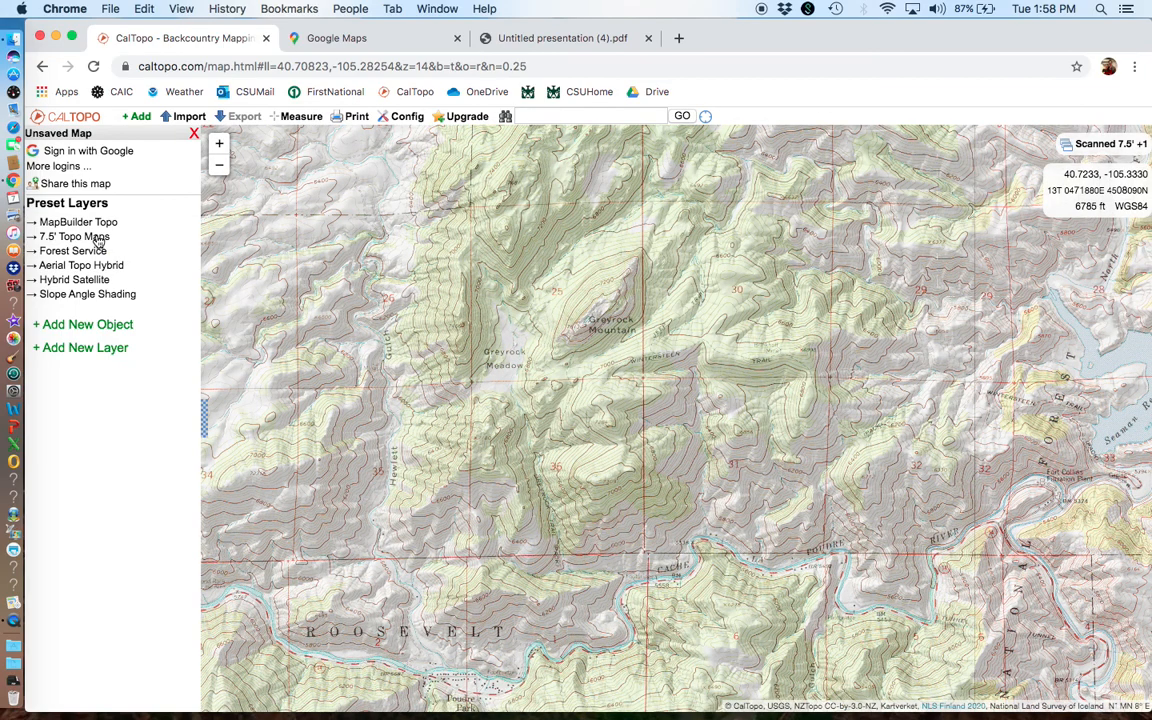
# Step: Apply the Forest Service preset layer and examine the Greyrock trailhead and footbridge up close
pyautogui.click(92, 257)
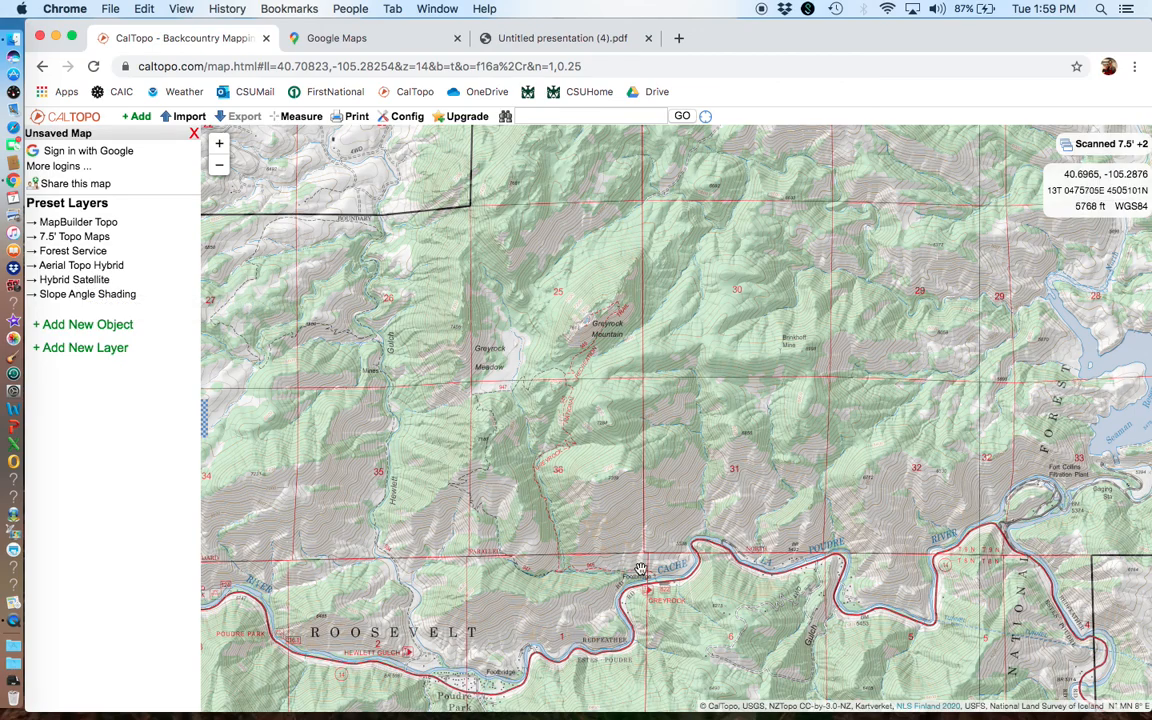
pyautogui.scroll(2, 674, 596)
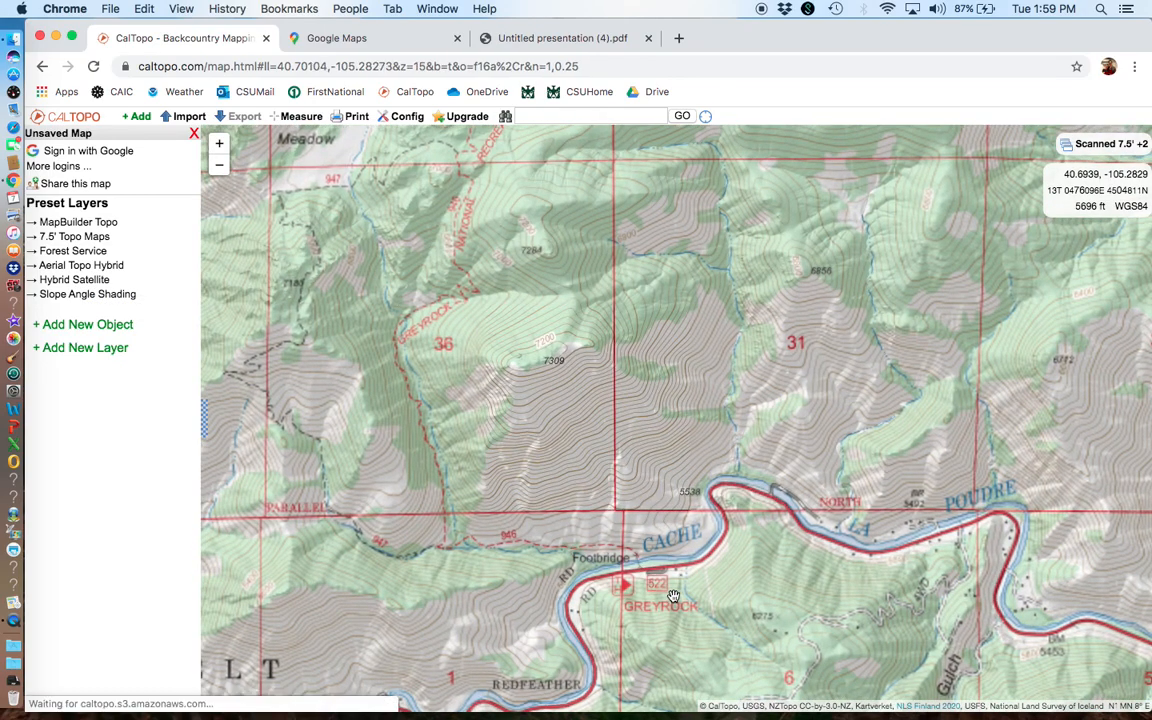
pyautogui.scroll(4, 463, 556)
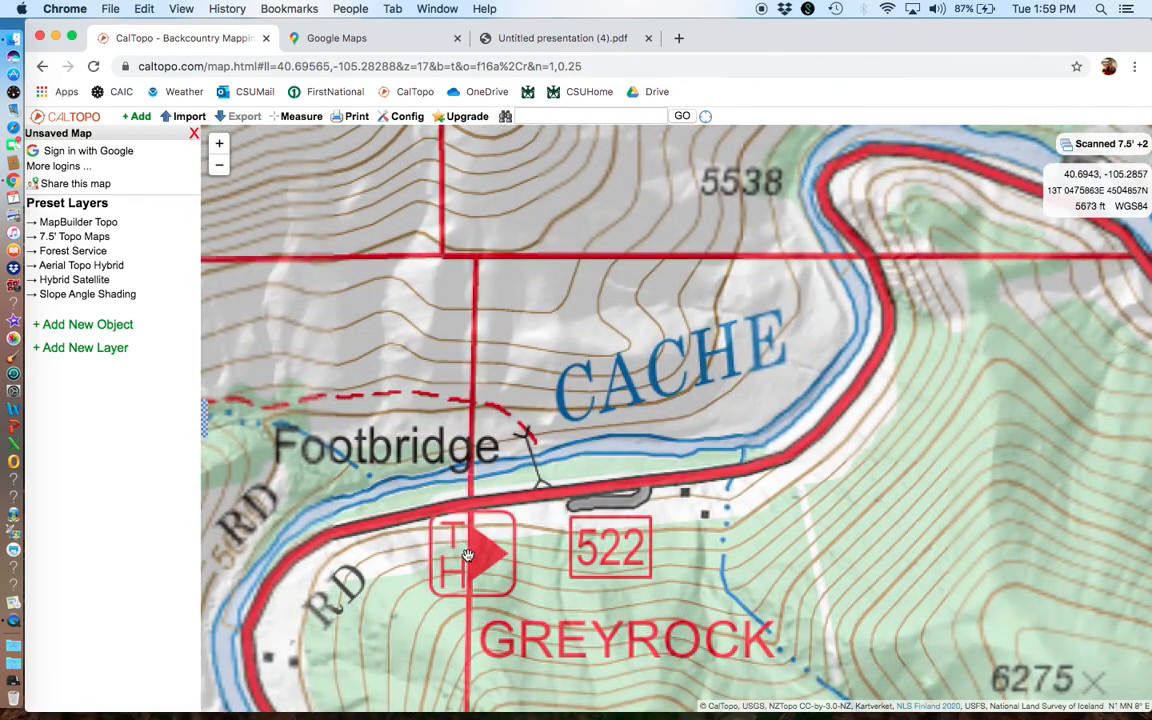
# Step: Apply the Hybrid Satellite preset layer and examine the Greyrock trailhead parking area and river crossing
pyautogui.click(74, 285)
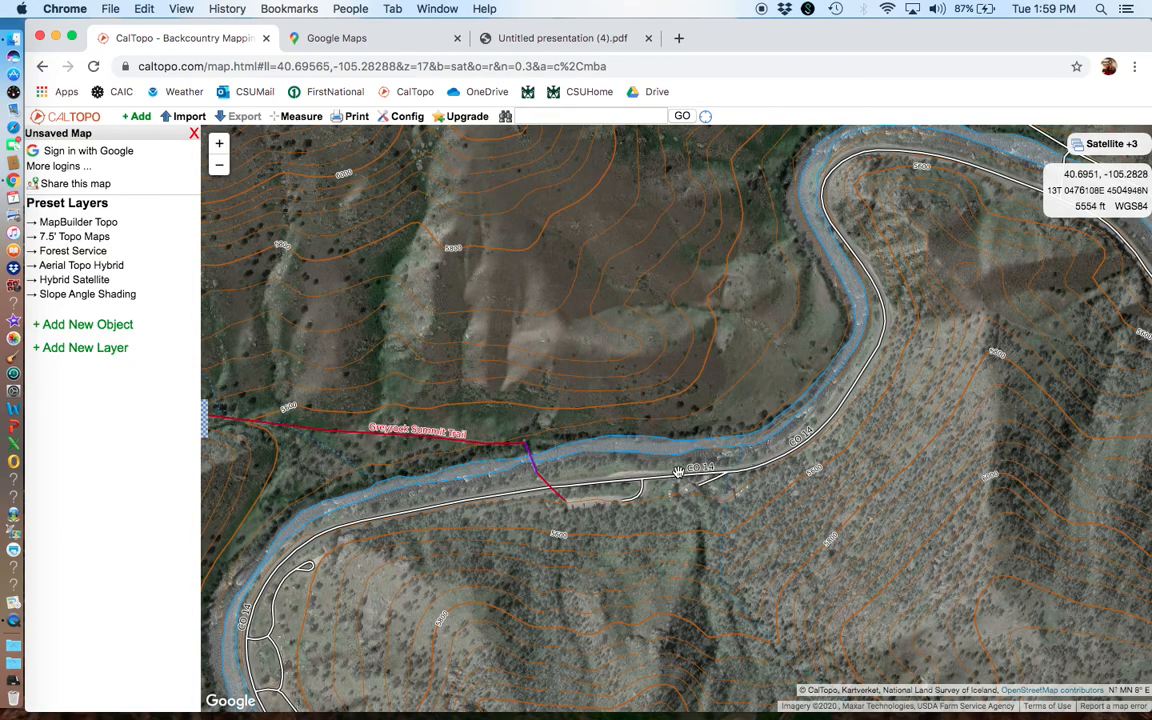
pyautogui.scroll(2, 587, 505)
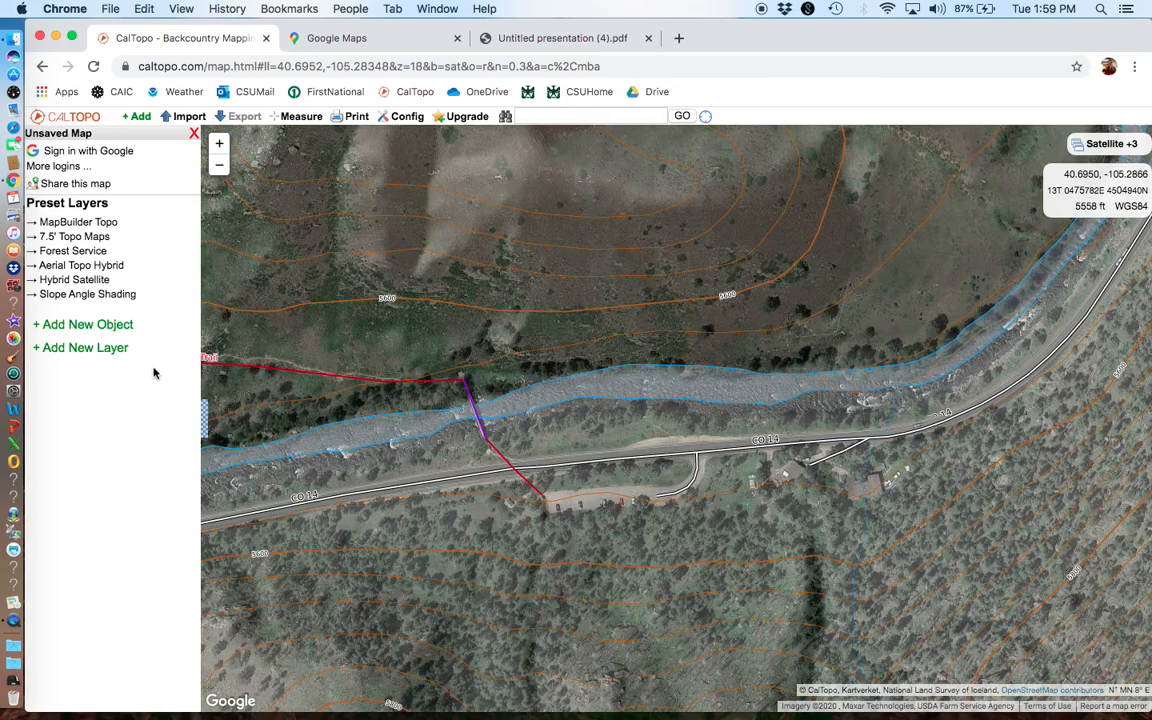
pyautogui.scroll(-3, 514, 330)
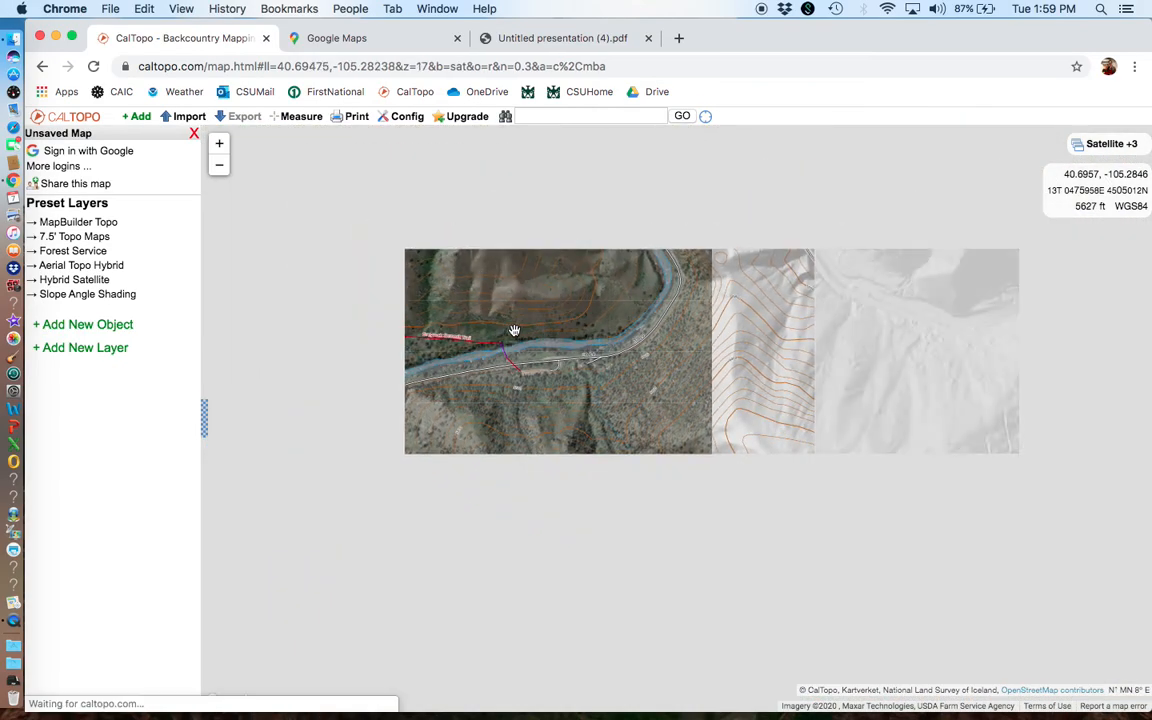
# Step: Apply the Slope Angle Shading preset layer and examine slope steepness between the Poudre River footbridge and Greyrock Mountain
pyautogui.scroll(-2, 514, 330)
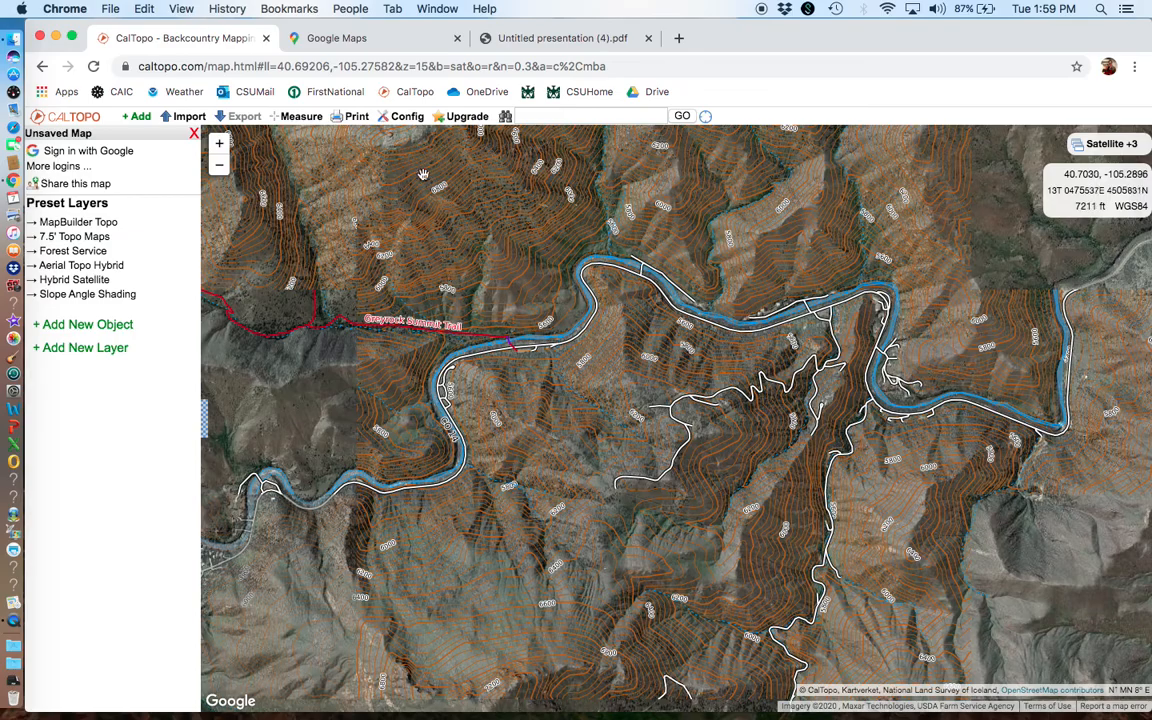
pyautogui.moveTo(489, 294); pyautogui.dragTo(615, 512)
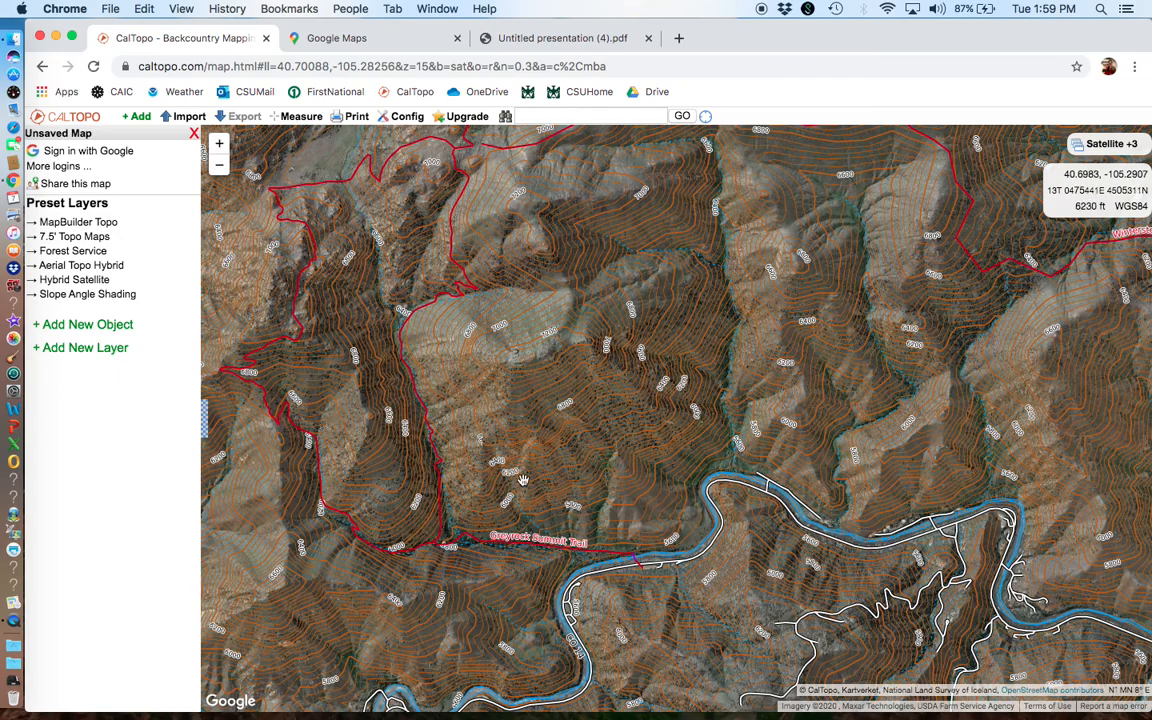
pyautogui.click(118, 299)
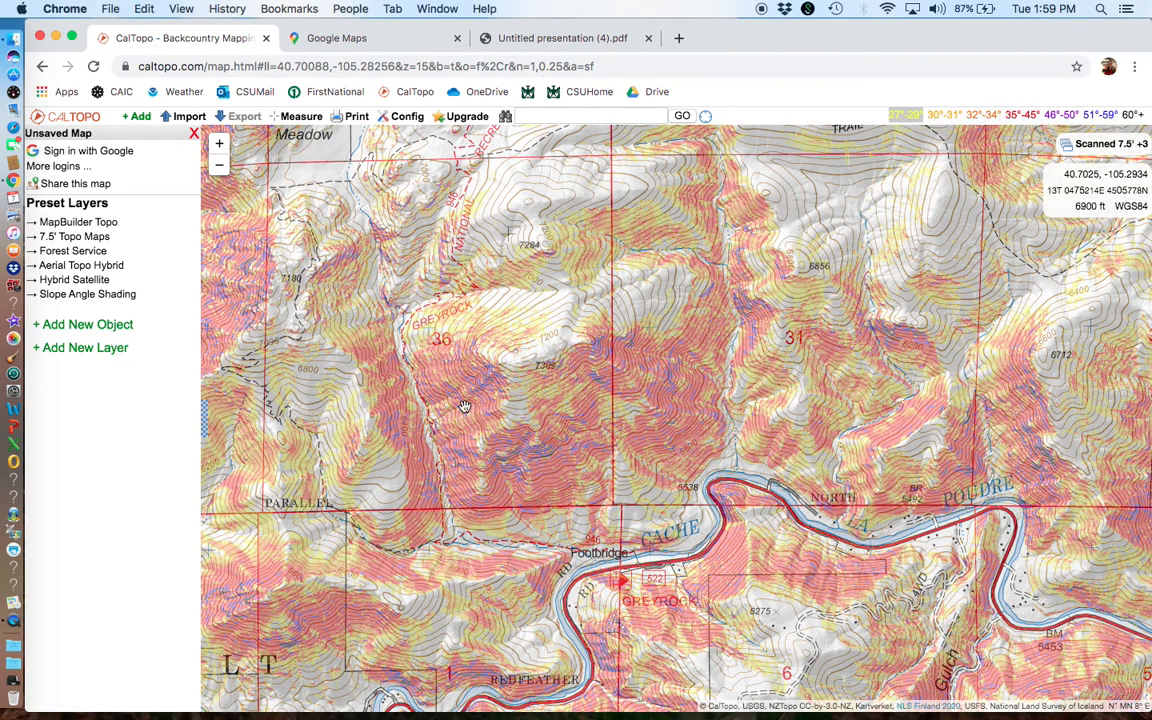
pyautogui.moveTo(590, 276); pyautogui.dragTo(567, 444)
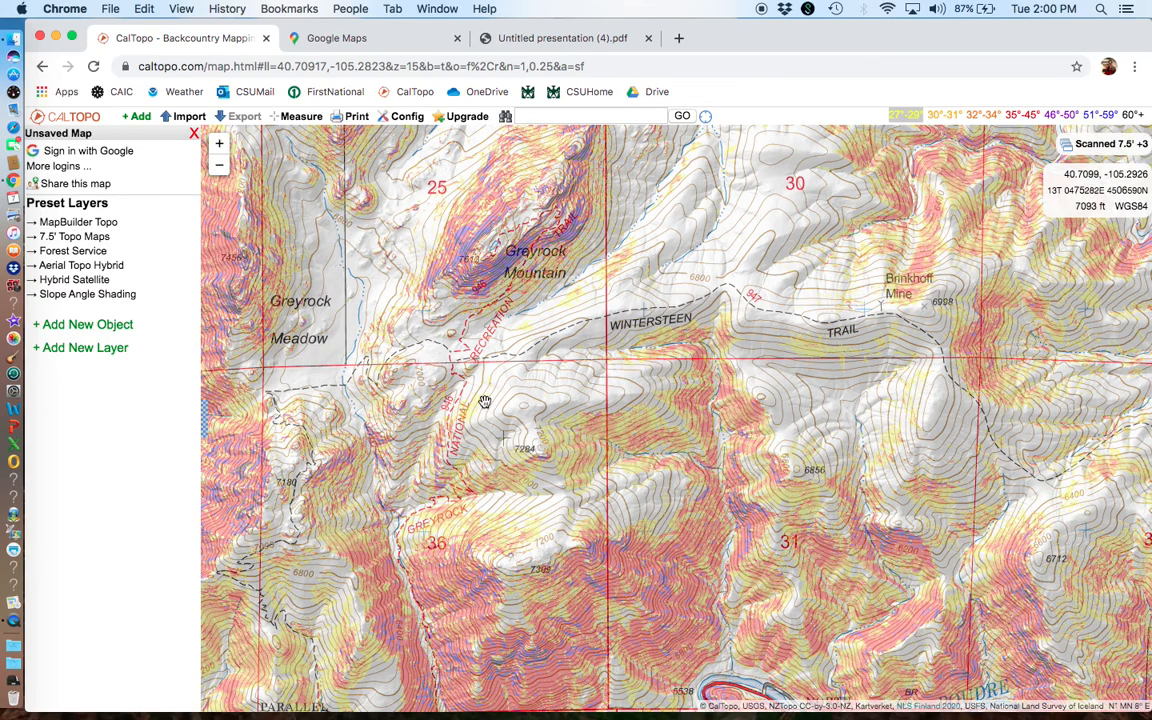
pyautogui.moveTo(484, 401); pyautogui.dragTo(482, 212)
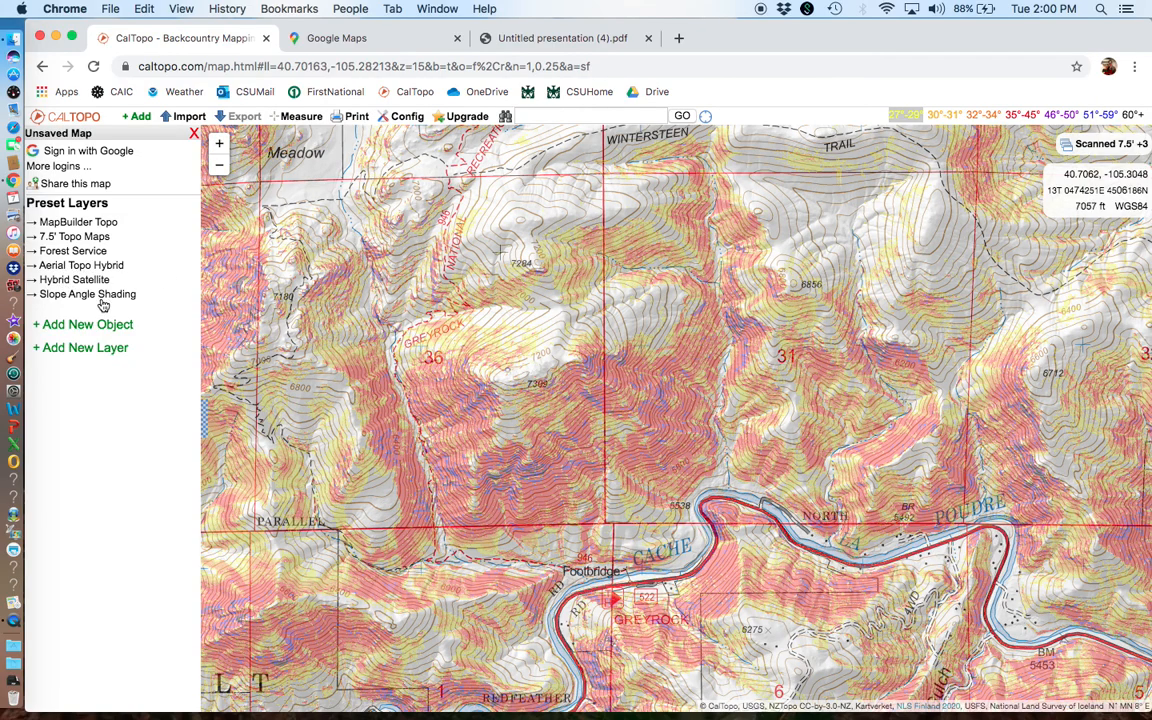
pyautogui.scroll(5, 478, 382)
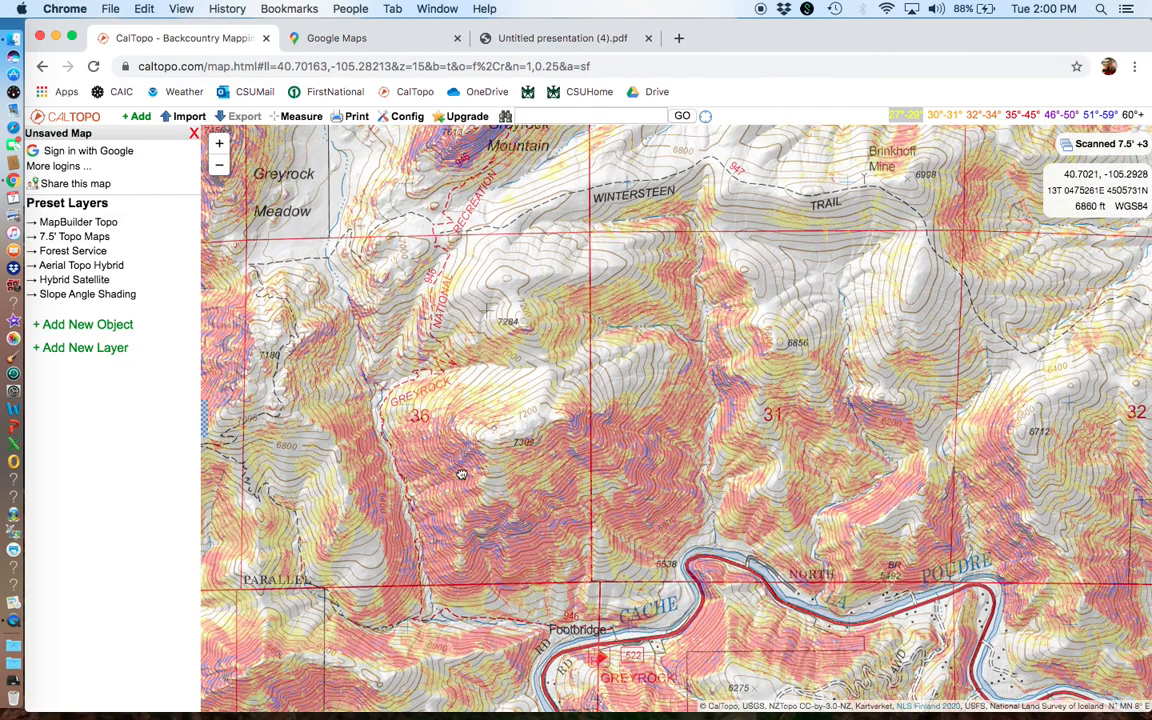
pyautogui.scroll(3, 495, 244)
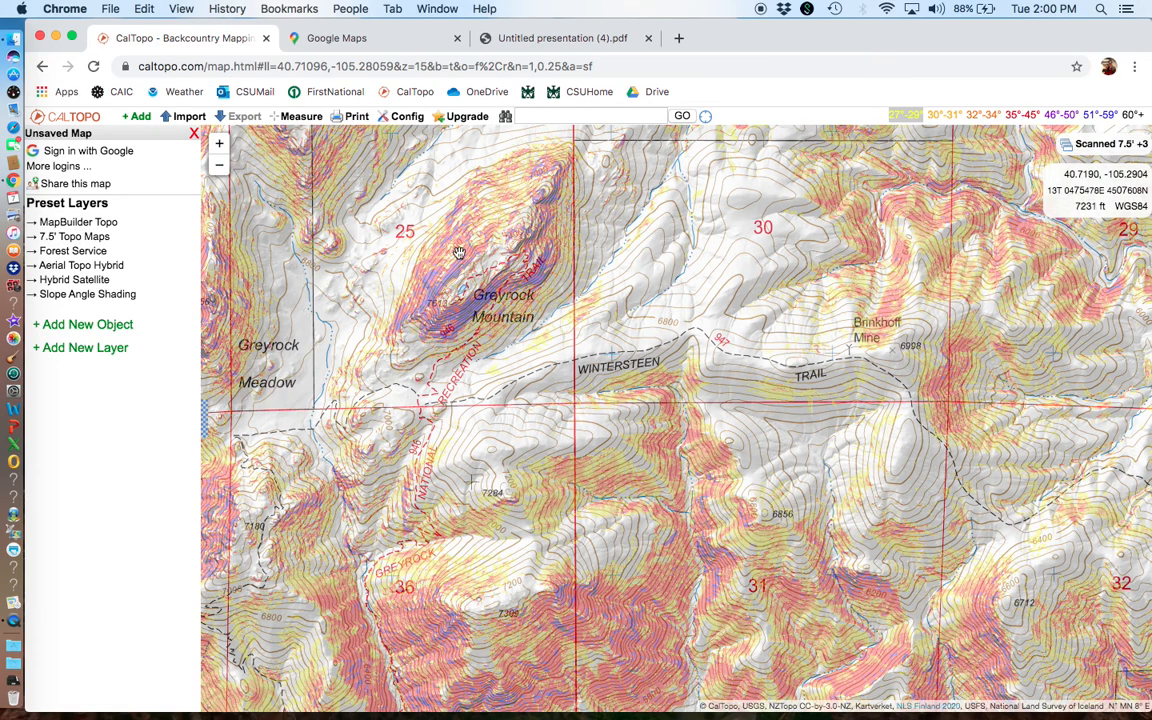
# Step: Switch the map back to the MapBuilder Topo preset layer, keeping Greyrock Mountain in view
pyautogui.click(72, 226)
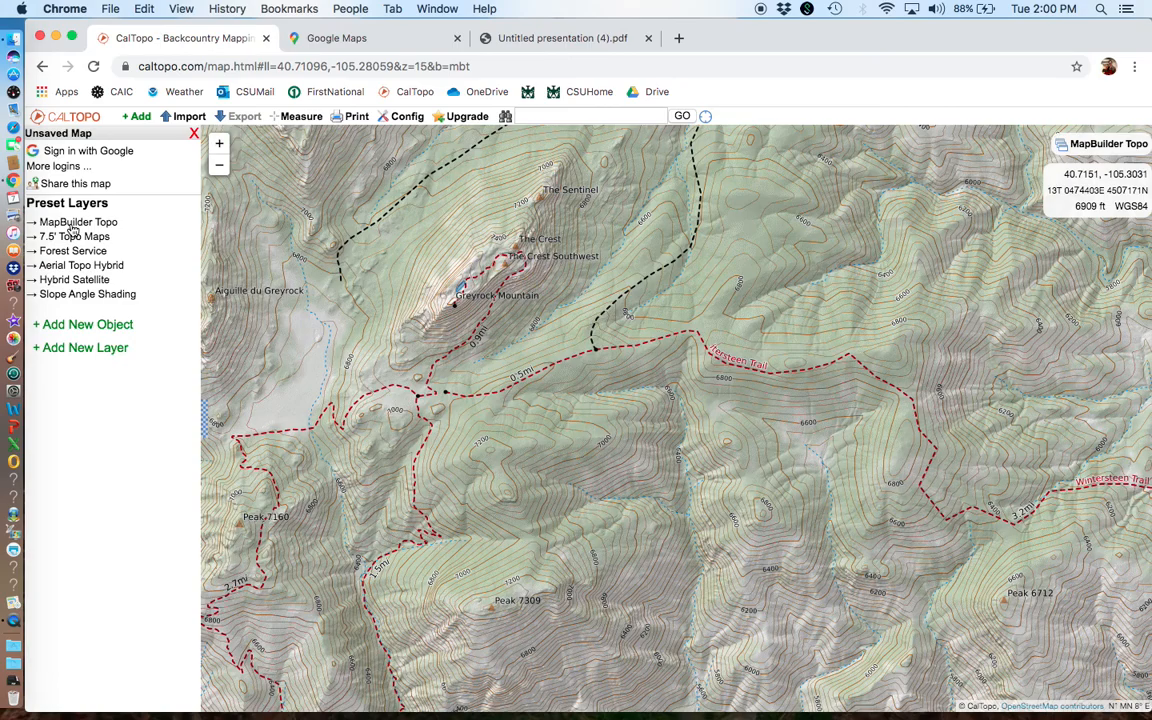
pyautogui.moveTo(607, 419); pyautogui.dragTo(712, 522)
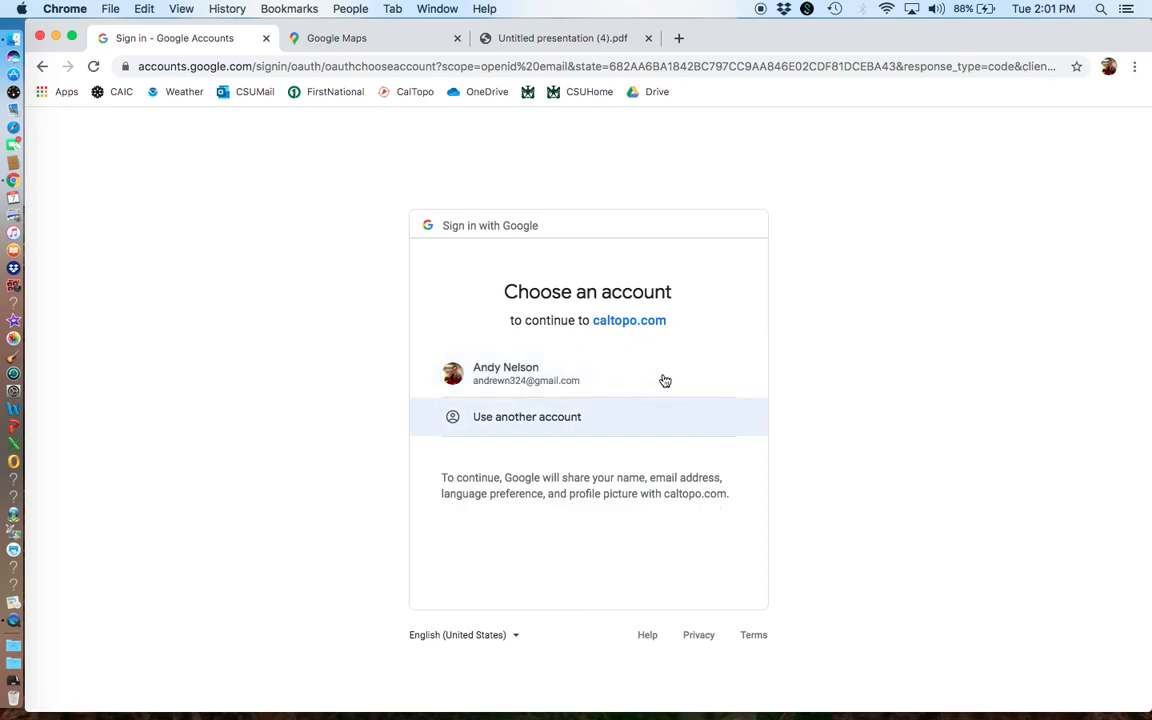
# Step: Sign in to CalTopo with the existing Google account and review the maps saved to it
pyautogui.click(552, 377)
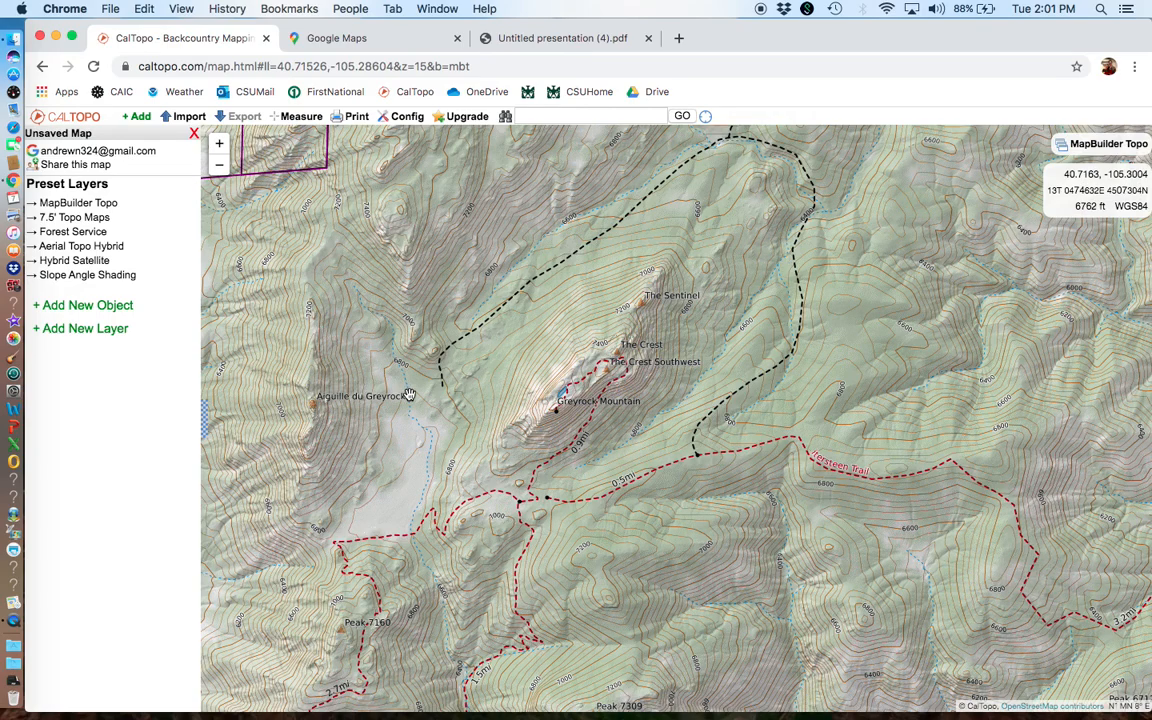
pyautogui.click(145, 155)
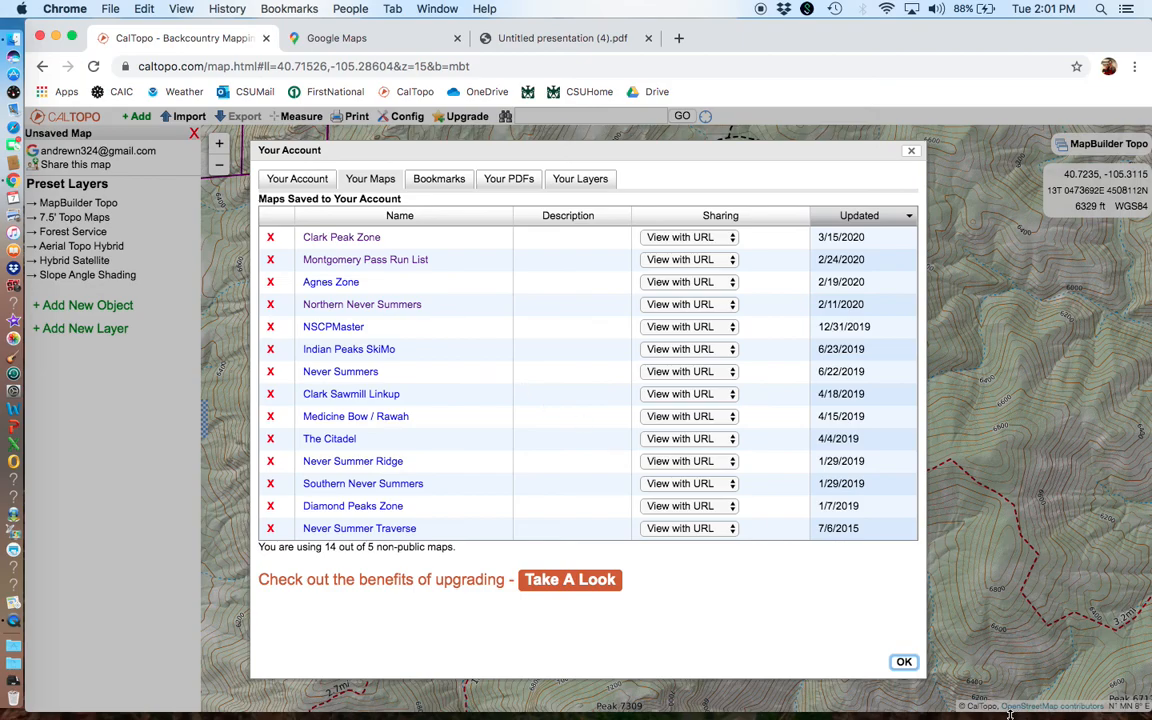
pyautogui.click(903, 662)
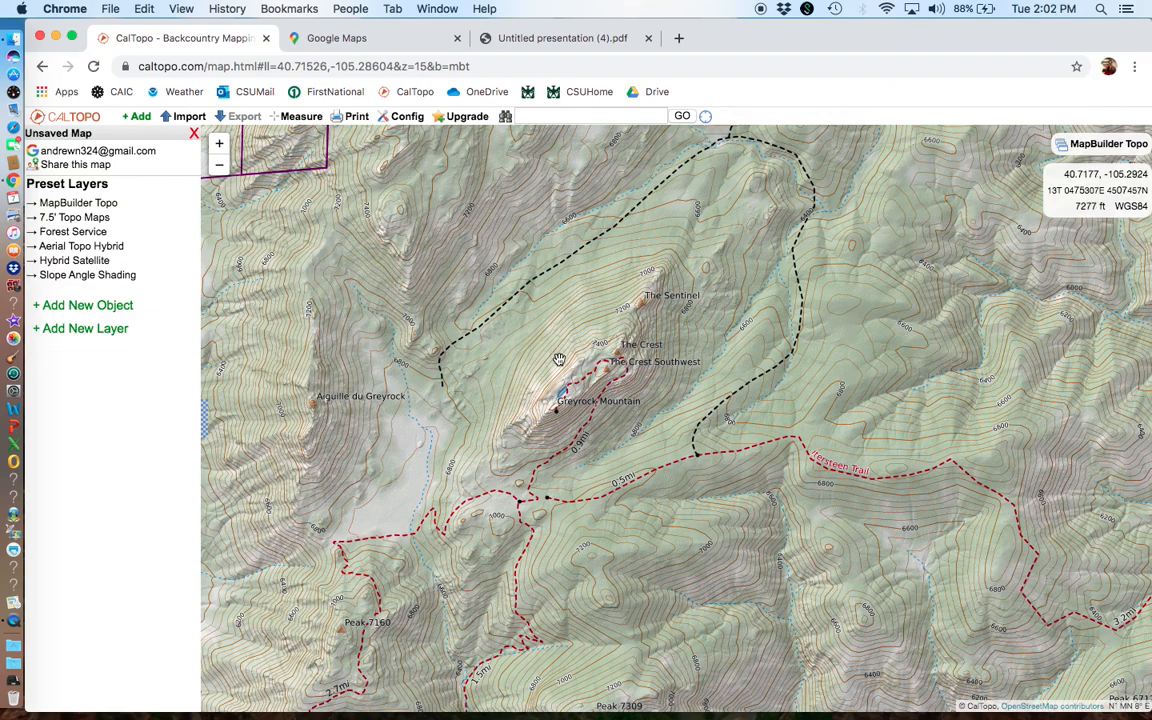
# Step: Start a new marker on the Greyrock trail area and set its color to green
pyautogui.click(142, 117)
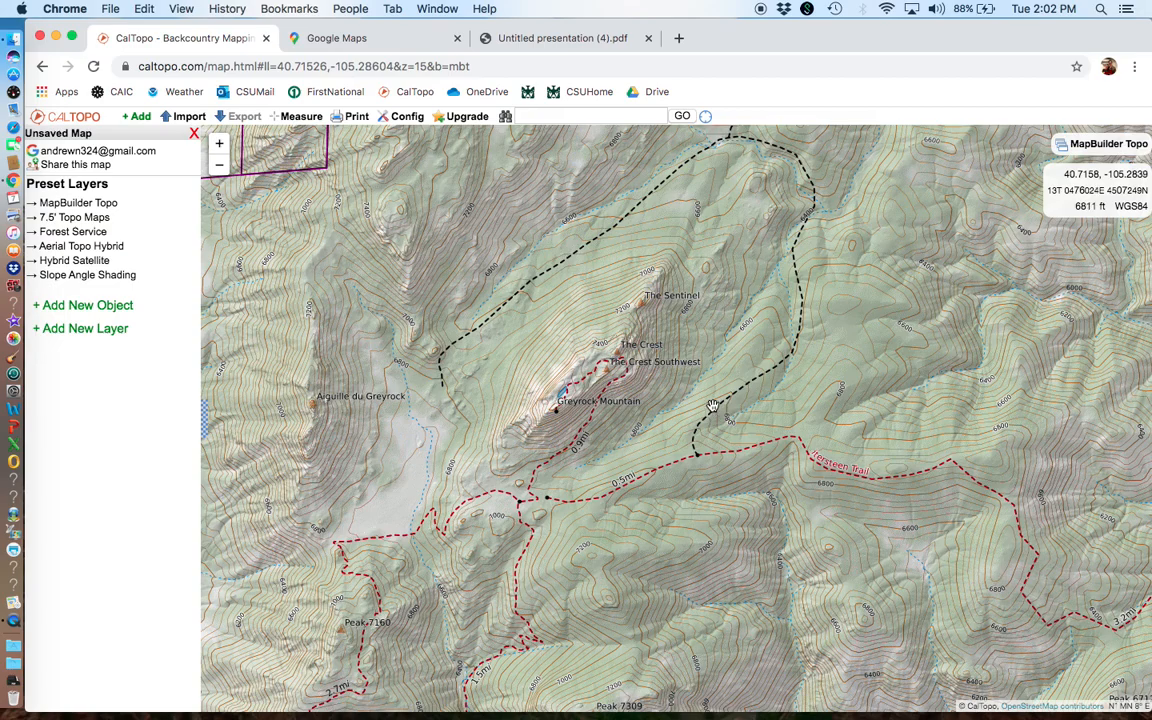
pyautogui.moveTo(708, 406); pyautogui.dragTo(678, 304)
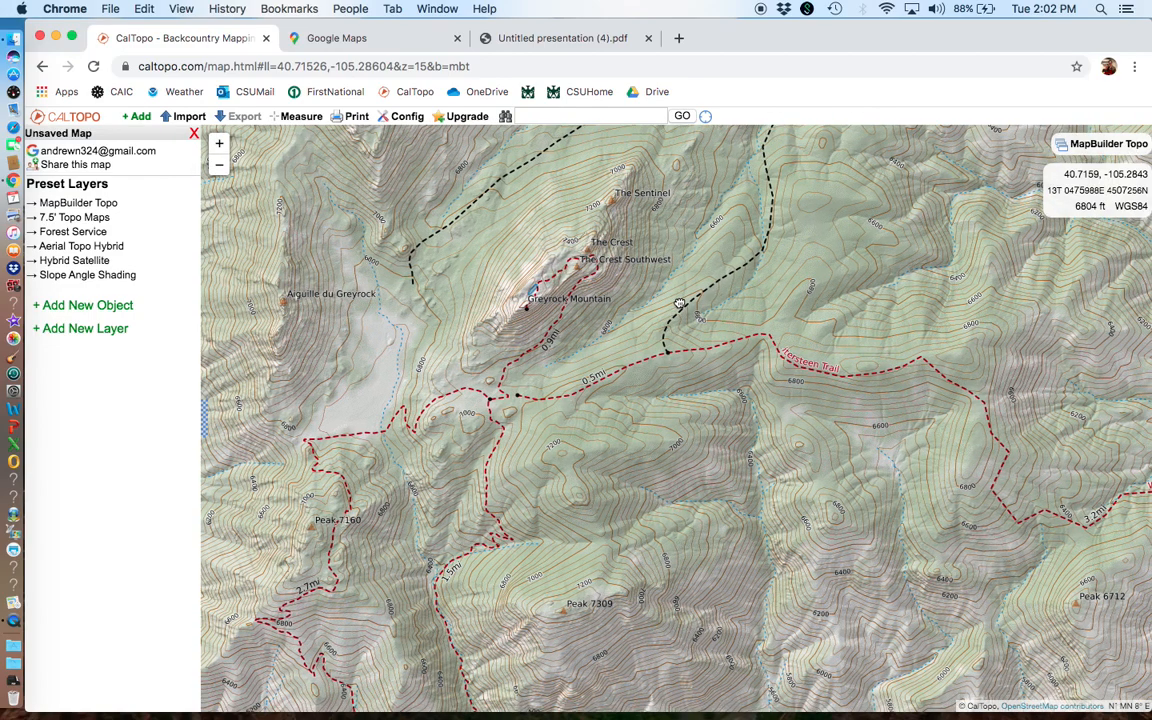
pyautogui.moveTo(658, 383); pyautogui.dragTo(618, 234)
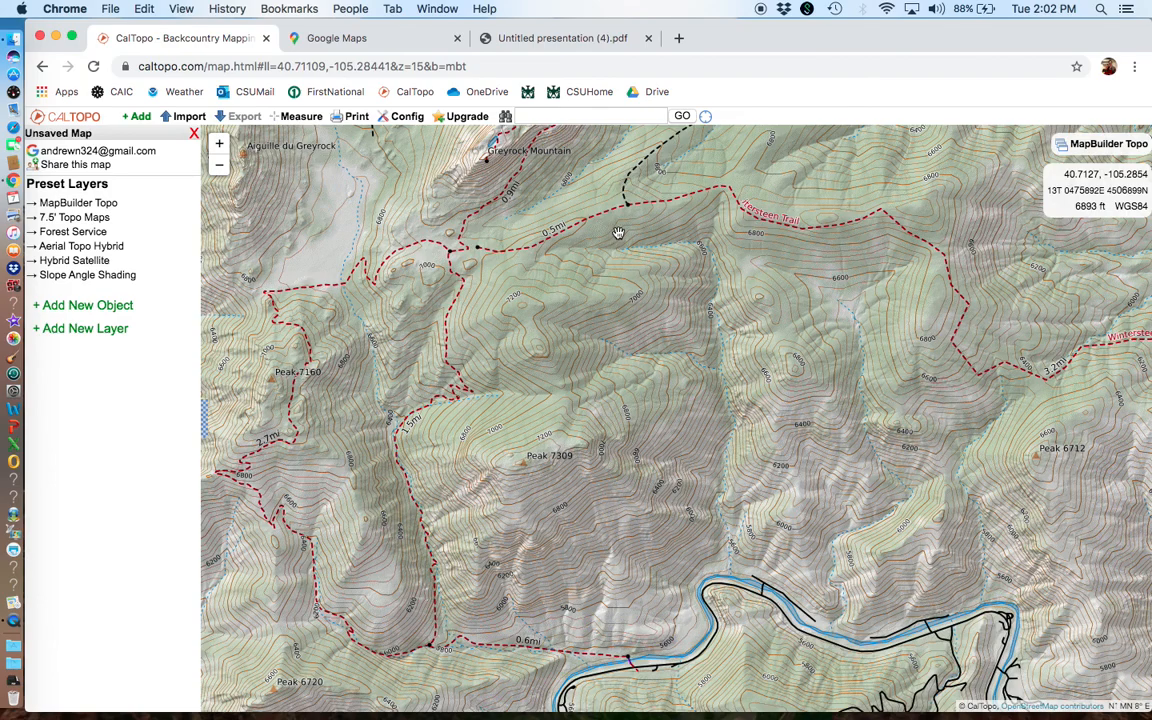
pyautogui.moveTo(558, 502); pyautogui.dragTo(599, 437)
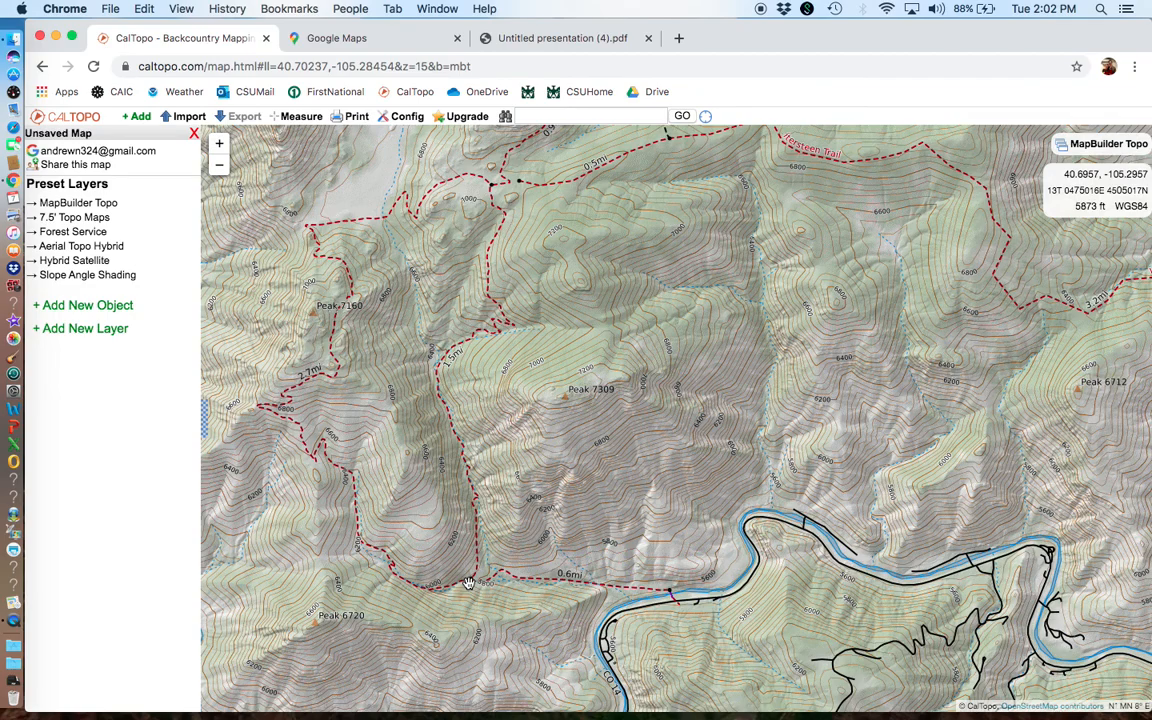
pyautogui.click(145, 117)
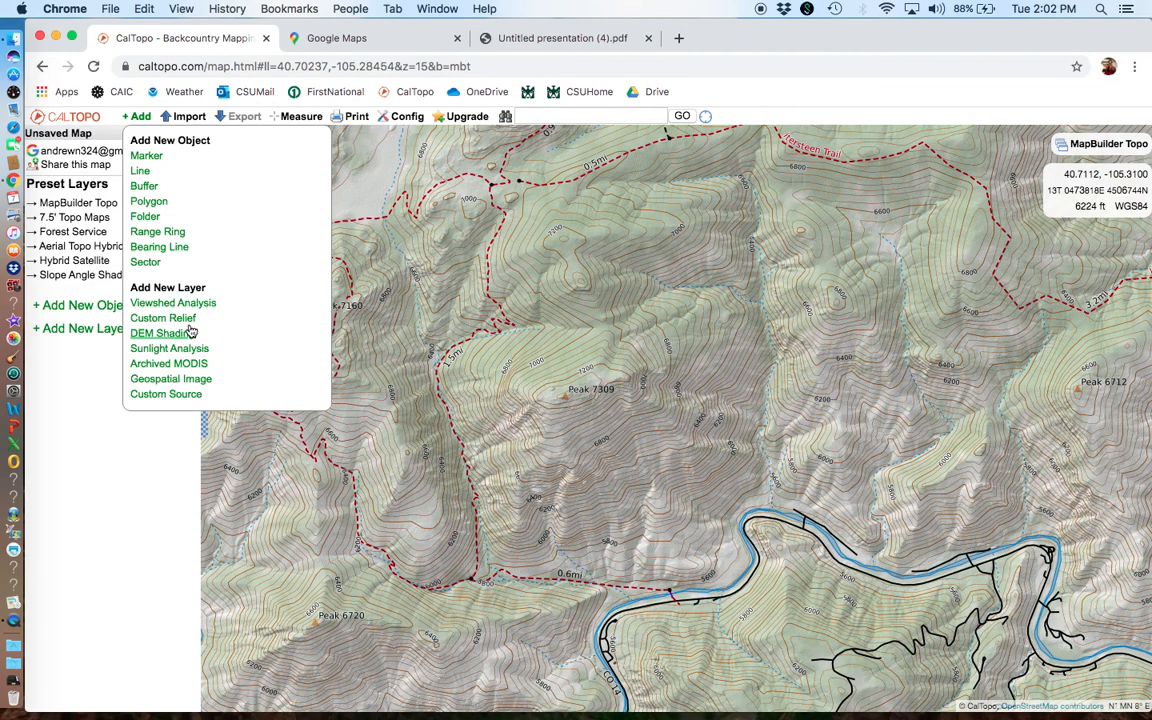
pyautogui.click(146, 156)
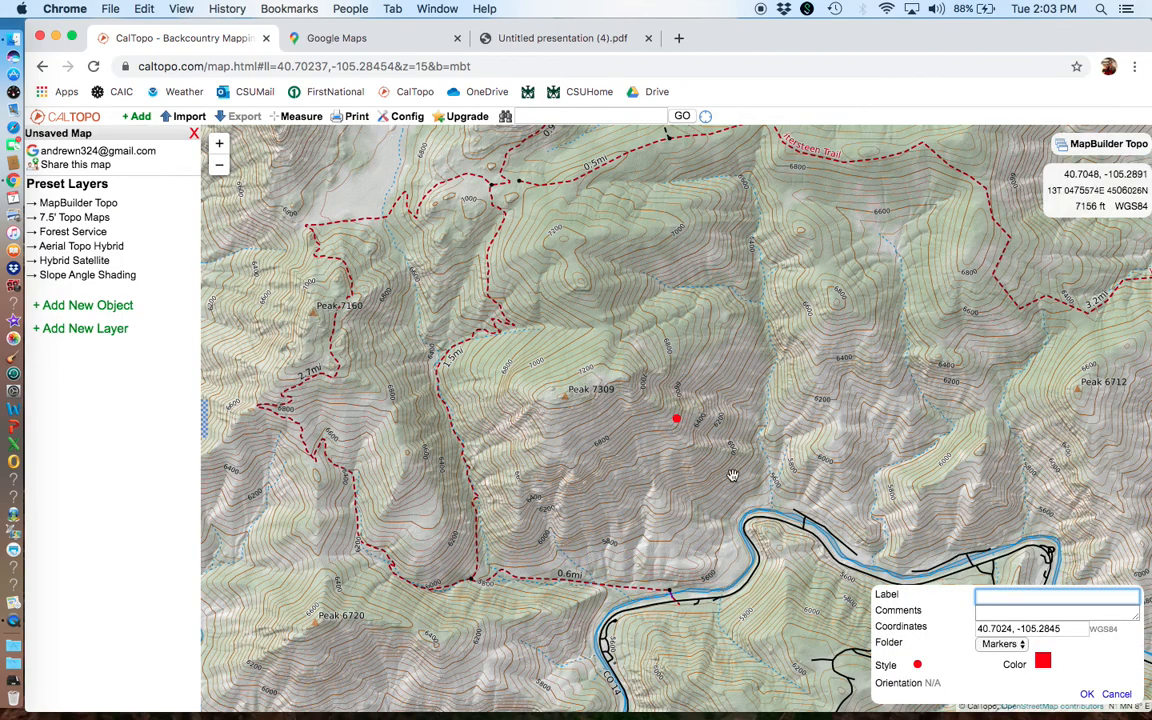
pyautogui.click(1045, 662)
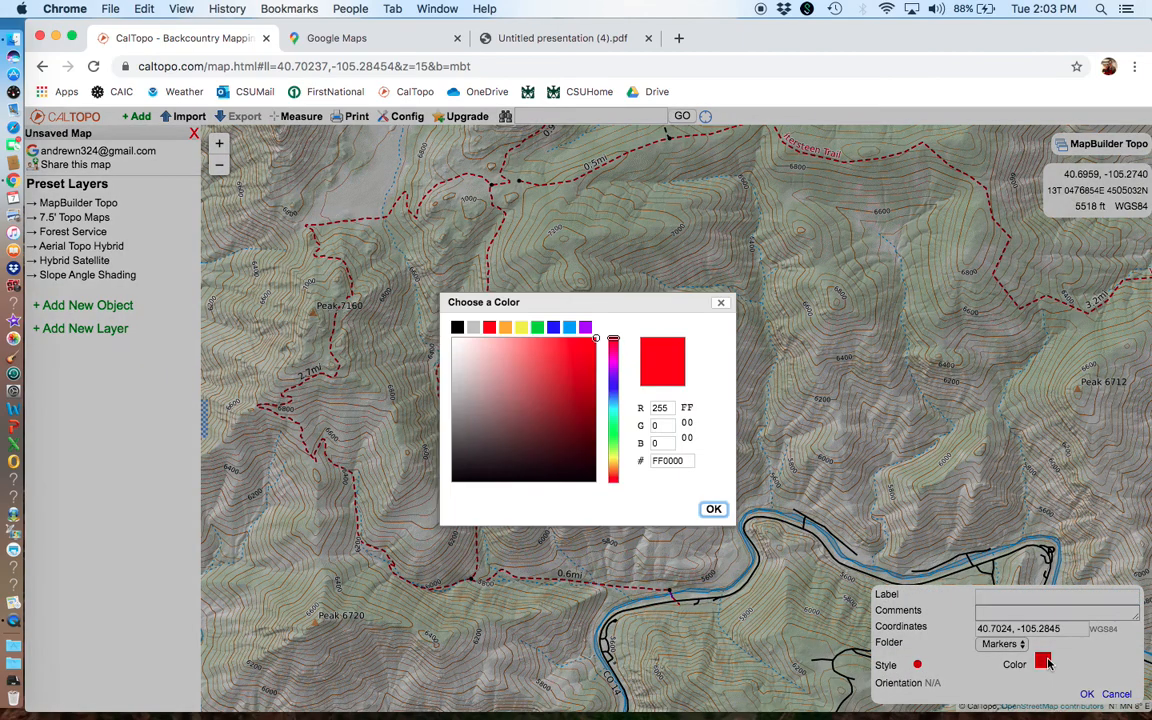
pyautogui.click(538, 329)
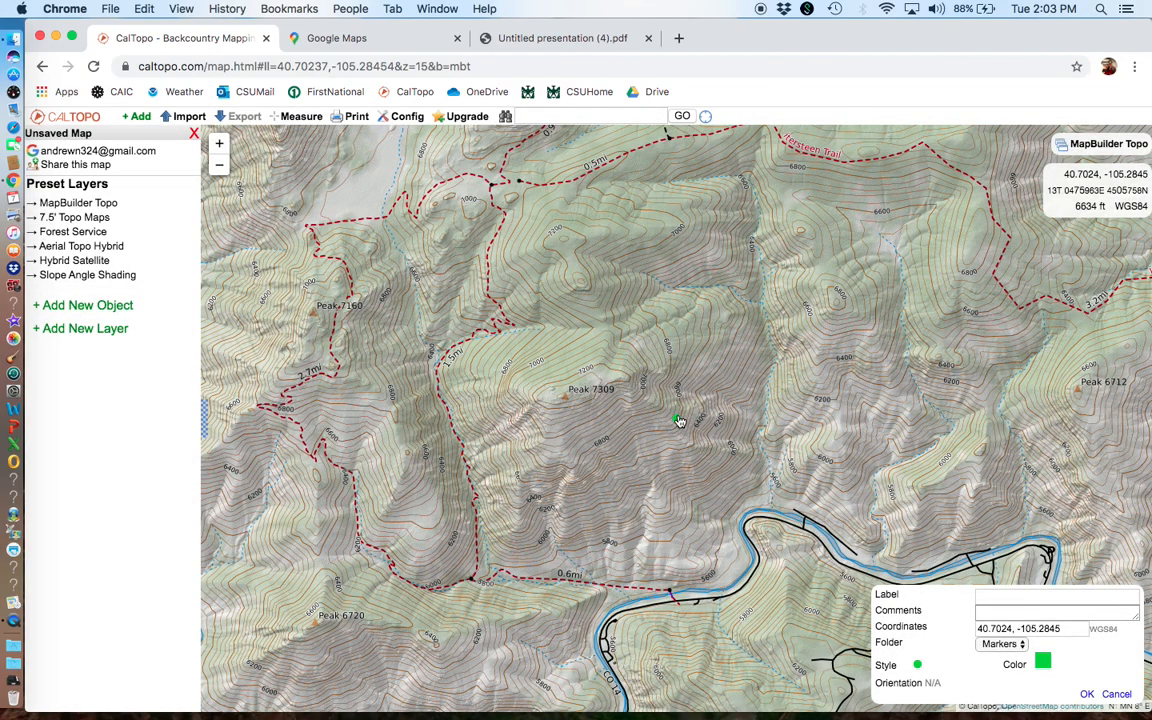
# Step: Place the green marker at the trail fork near 40.6959, -105.2955, label it Waypoint 1 and save it
pyautogui.moveTo(678, 424)
pyautogui.mouseDown()
pyautogui.moveTo(599, 471)
pyautogui.moveTo(540, 537)
pyautogui.moveTo(512, 497)
pyautogui.moveTo(470, 584)
pyautogui.mouseUp()
pyautogui.click(1013, 600)
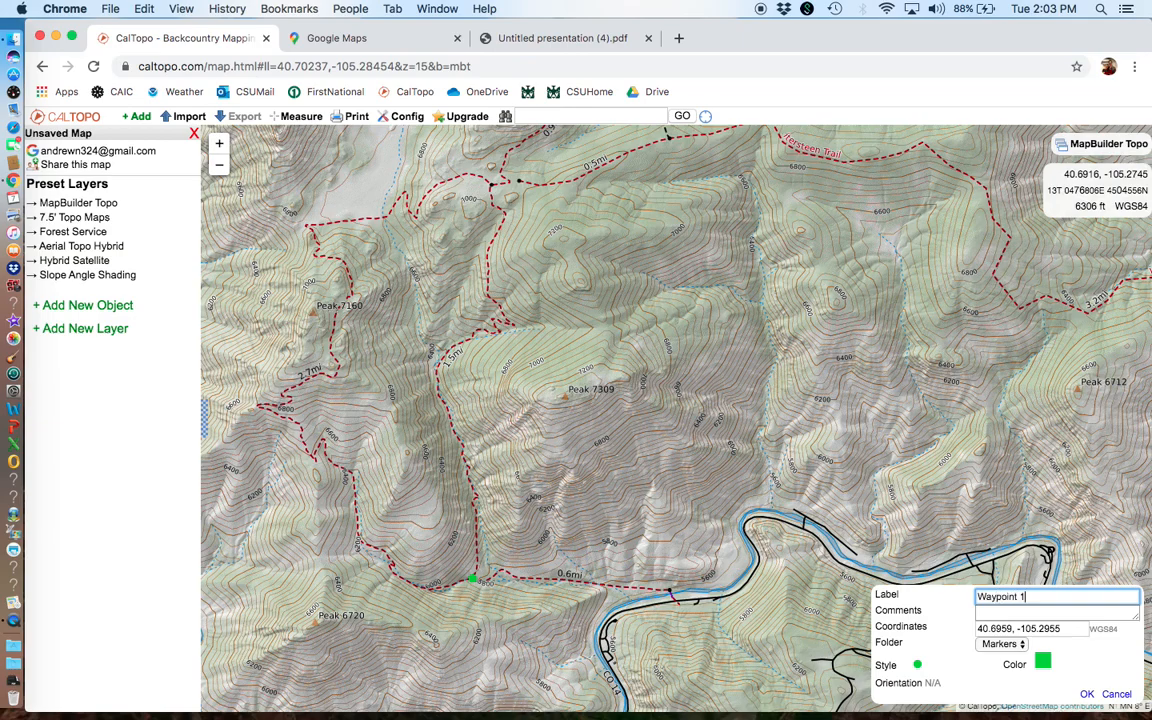
pyautogui.click(1089, 694)
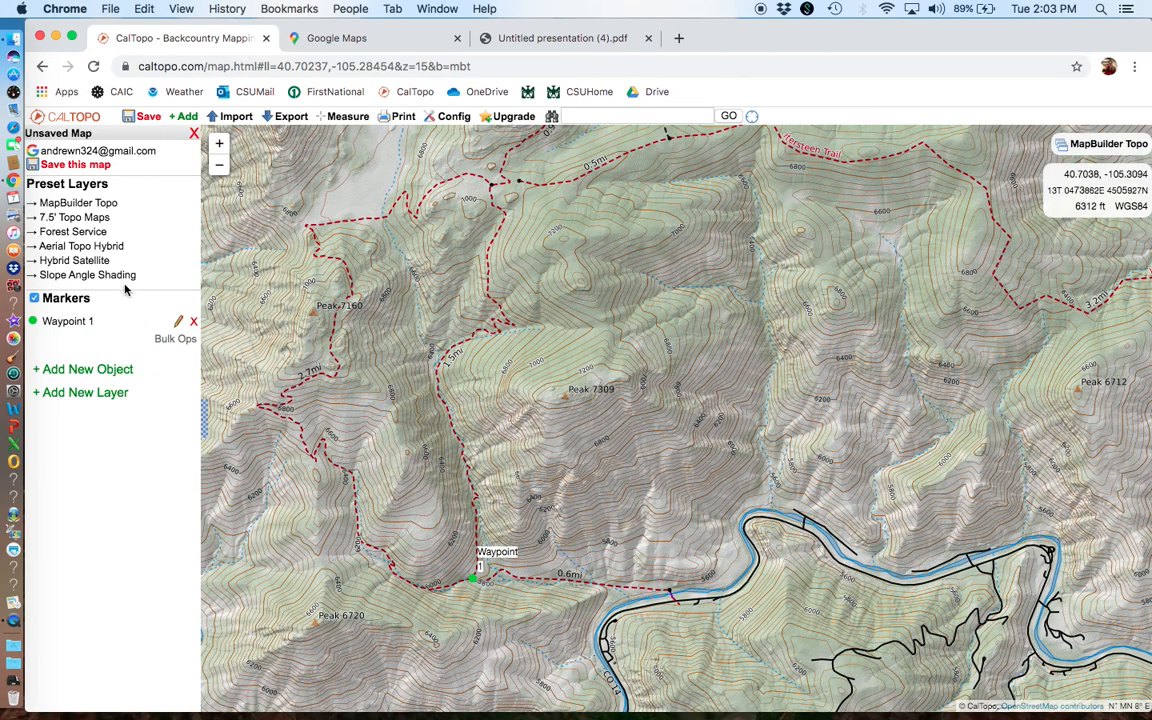
# Step: Edit Waypoint 1 and move it north to the trail junction below Greyrock Mountain, at about 40.7119, -105.2945
pyautogui.click(477, 584)
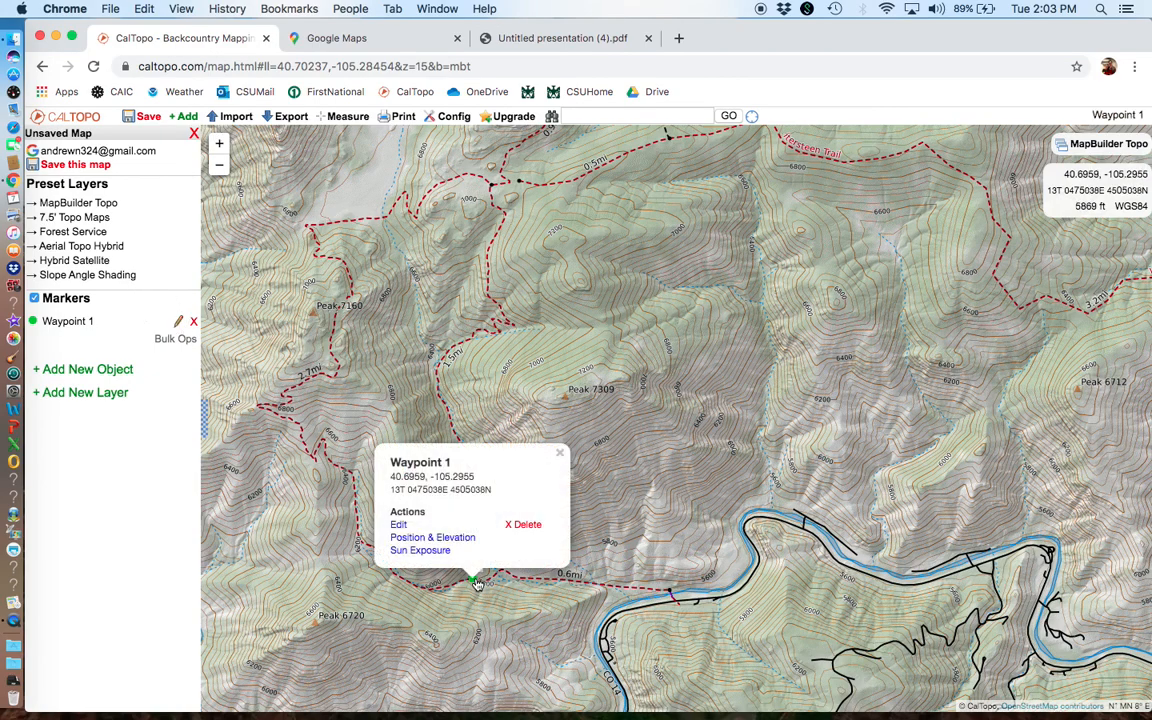
pyautogui.click(399, 525)
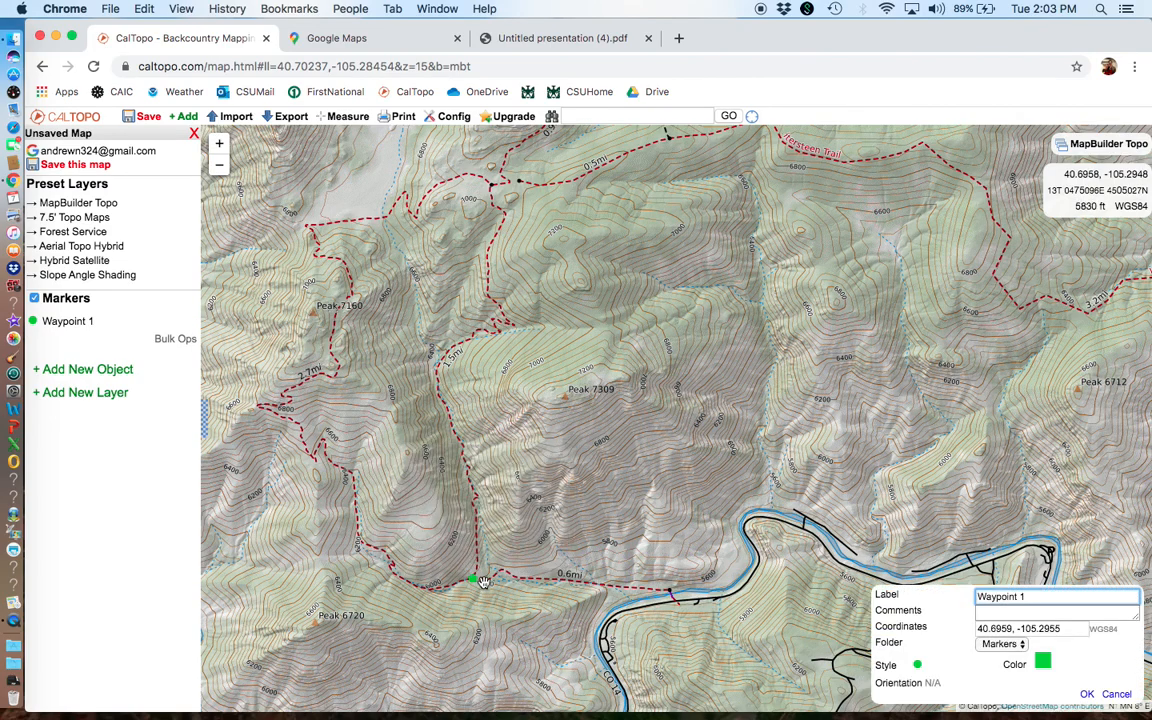
pyautogui.moveTo(477, 582)
pyautogui.mouseDown()
pyautogui.moveTo(458, 391)
pyautogui.moveTo(463, 270)
pyautogui.moveTo(505, 172)
pyautogui.moveTo(494, 181)
pyautogui.mouseUp()
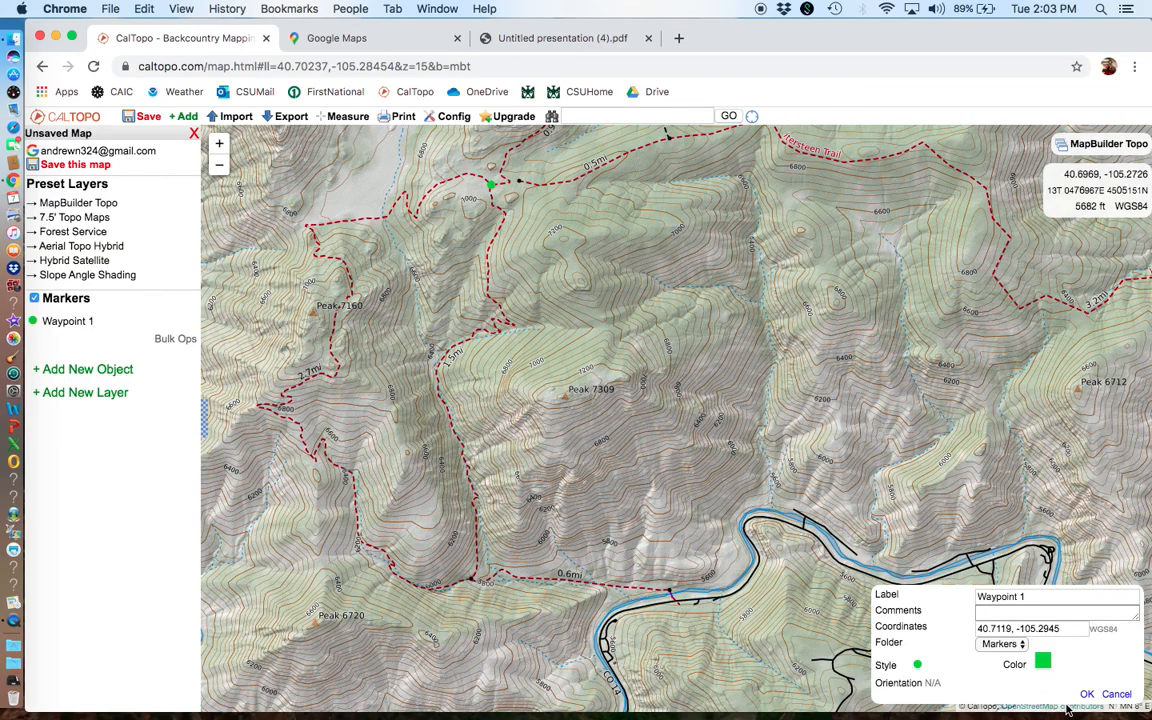
# Step: Change Waypoint 1's icon style to the round-headed pin and save the marker
pyautogui.click(918, 665)
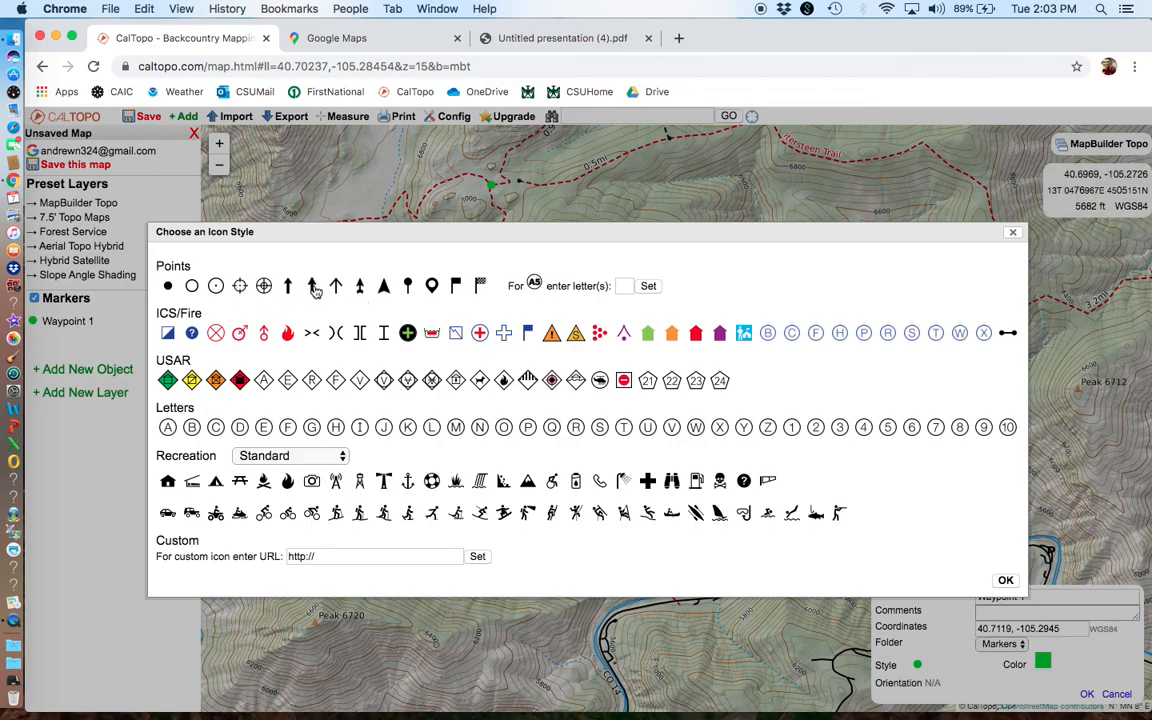
pyautogui.click(384, 287)
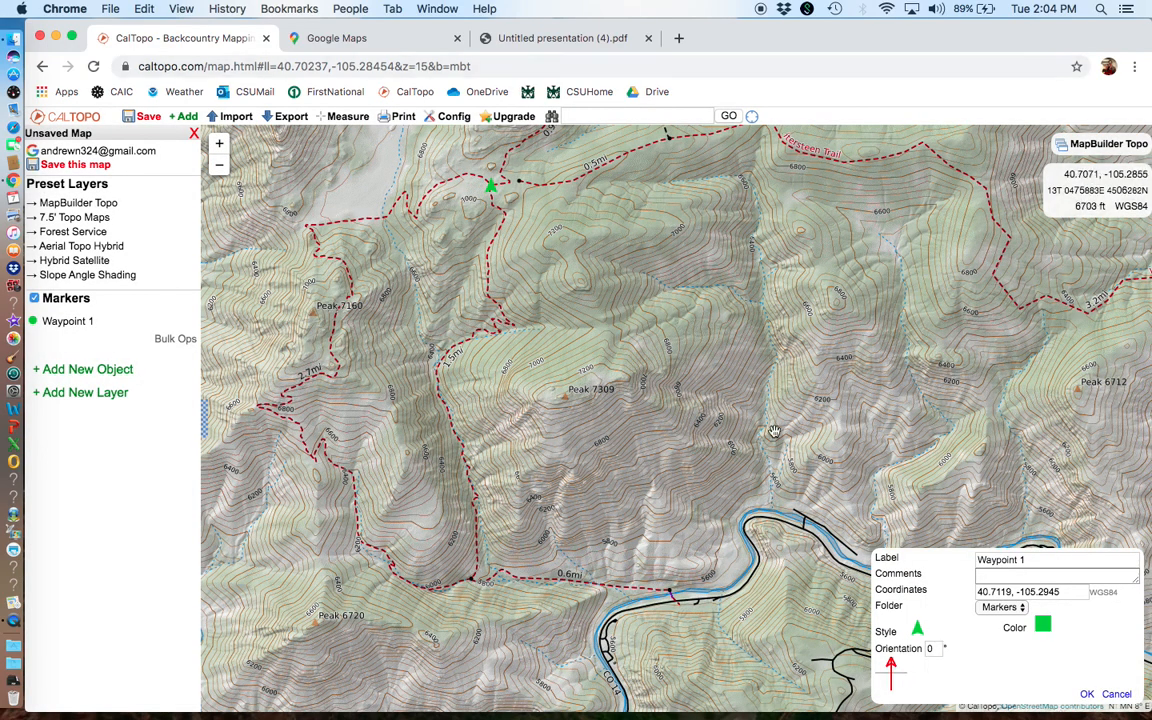
pyautogui.click(918, 626)
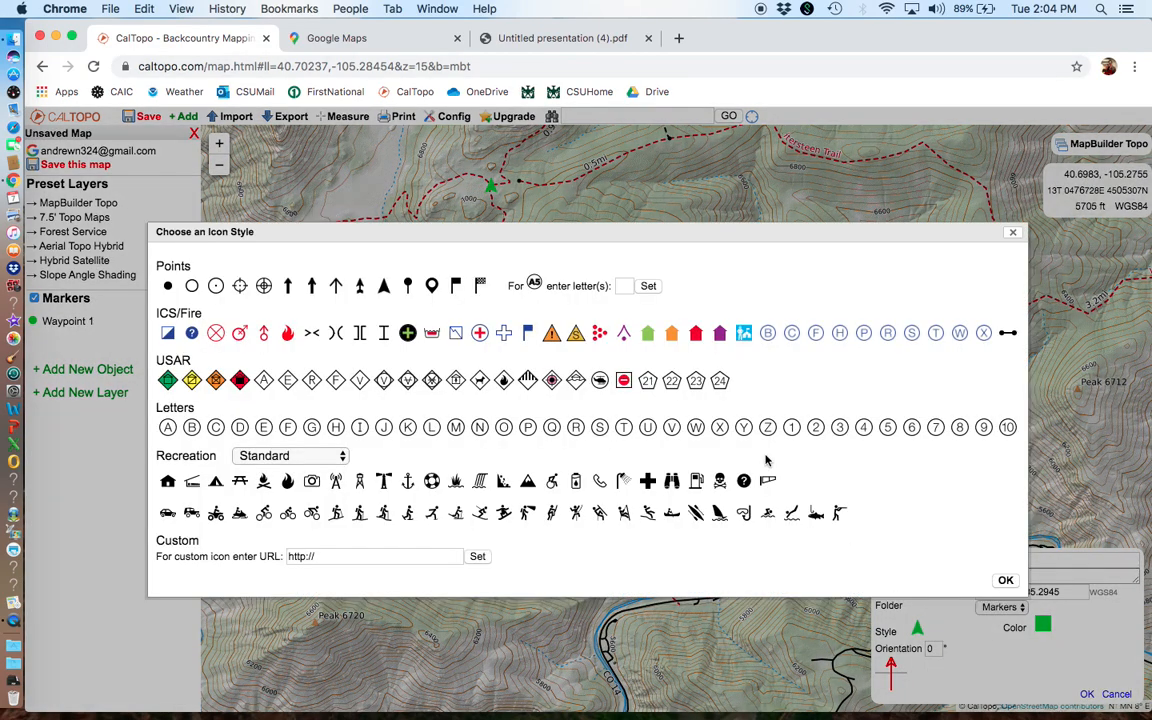
pyautogui.click(406, 287)
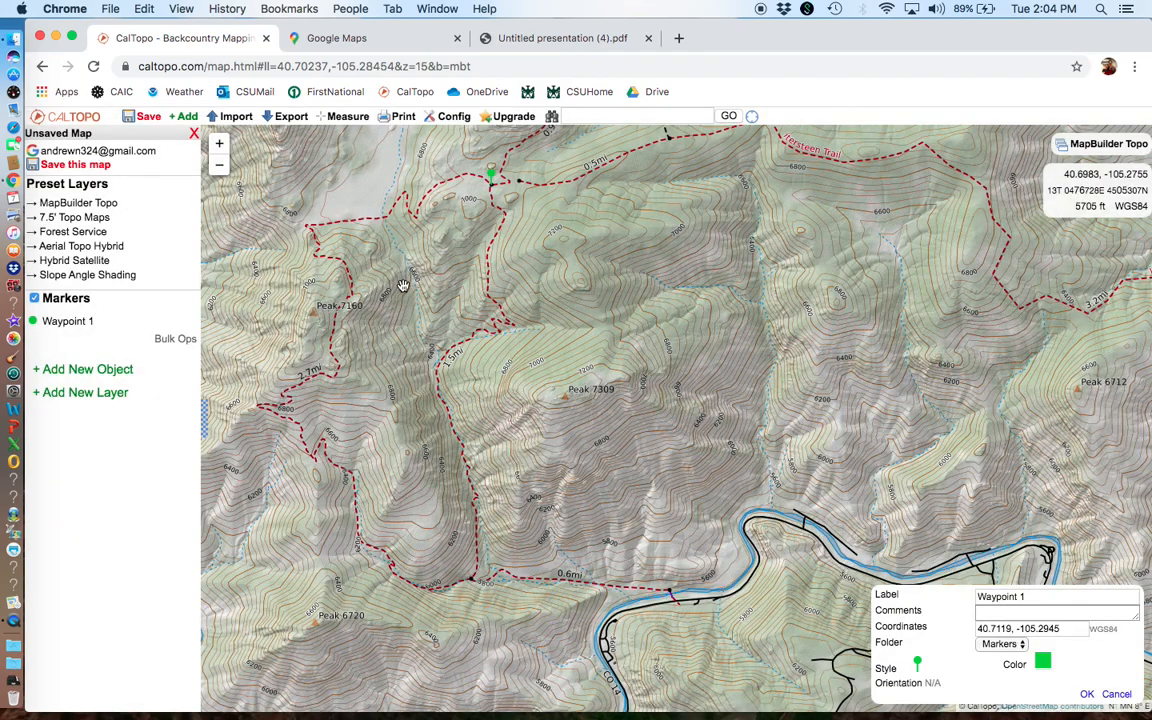
pyautogui.click(1090, 694)
# Step: Examine the trails around Waypoint 1, following the Wintersteen Trail east and the Greyrock Summit Trail up close
pyautogui.moveTo(650, 266); pyautogui.dragTo(570, 566)
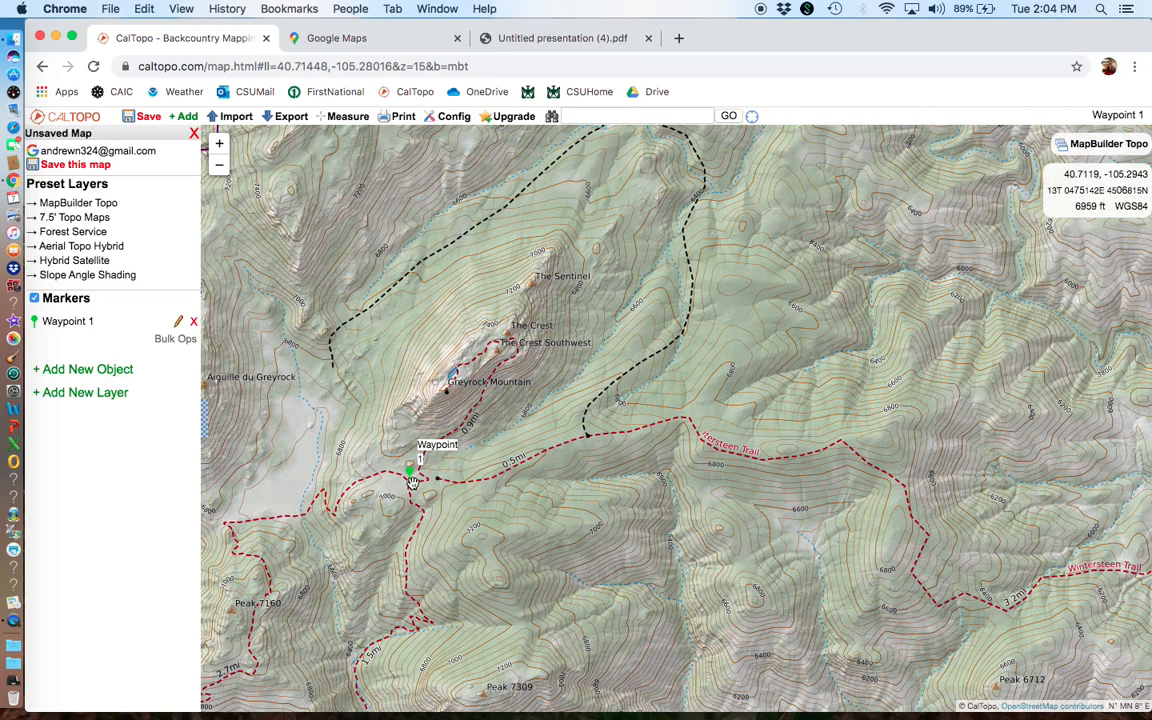
pyautogui.moveTo(882, 505); pyautogui.dragTo(650, 407)
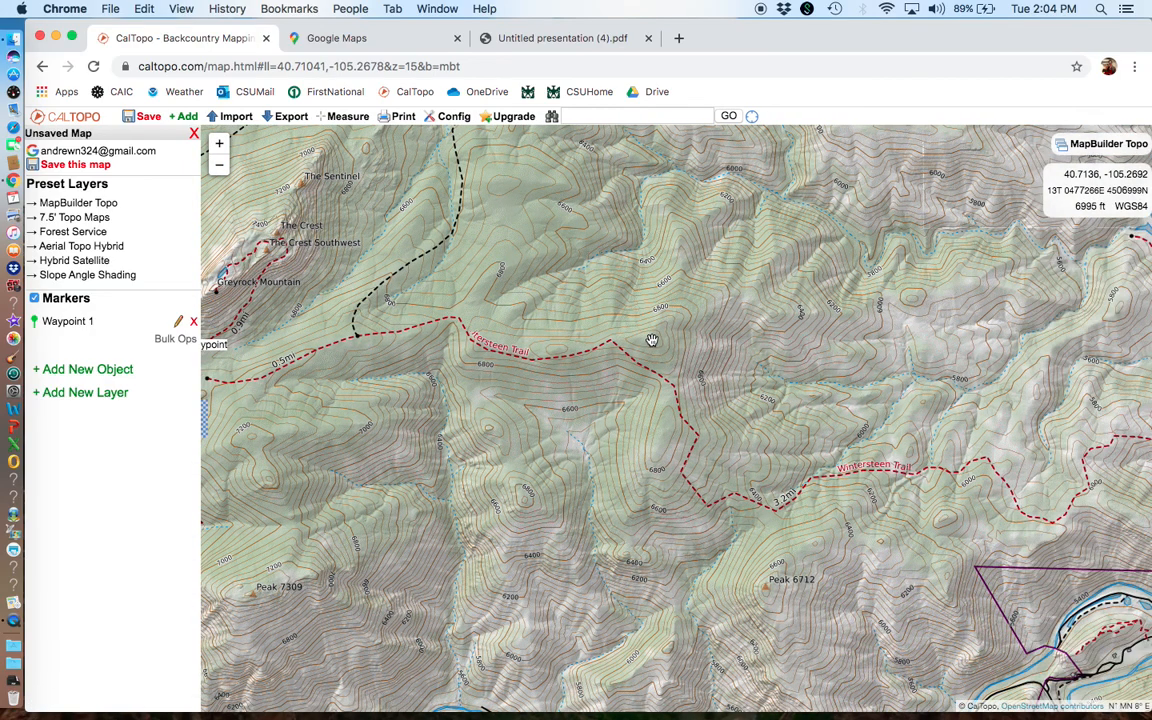
pyautogui.moveTo(651, 340); pyautogui.dragTo(826, 339)
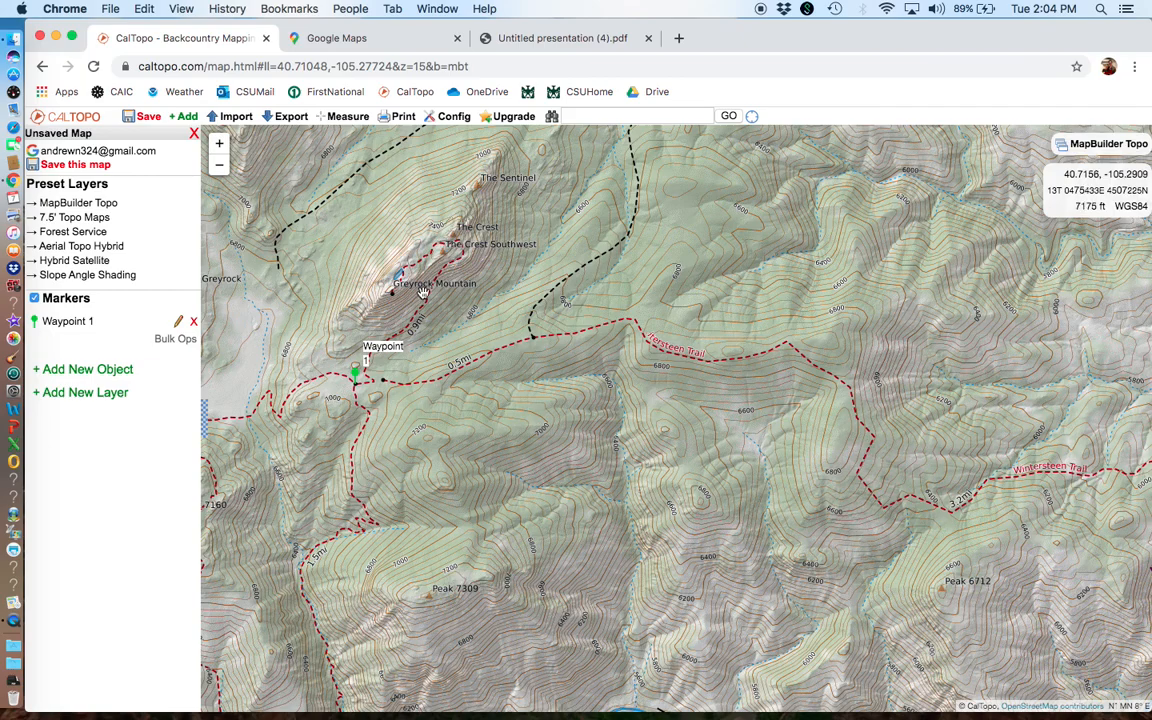
pyautogui.moveTo(667, 279); pyautogui.dragTo(652, 371)
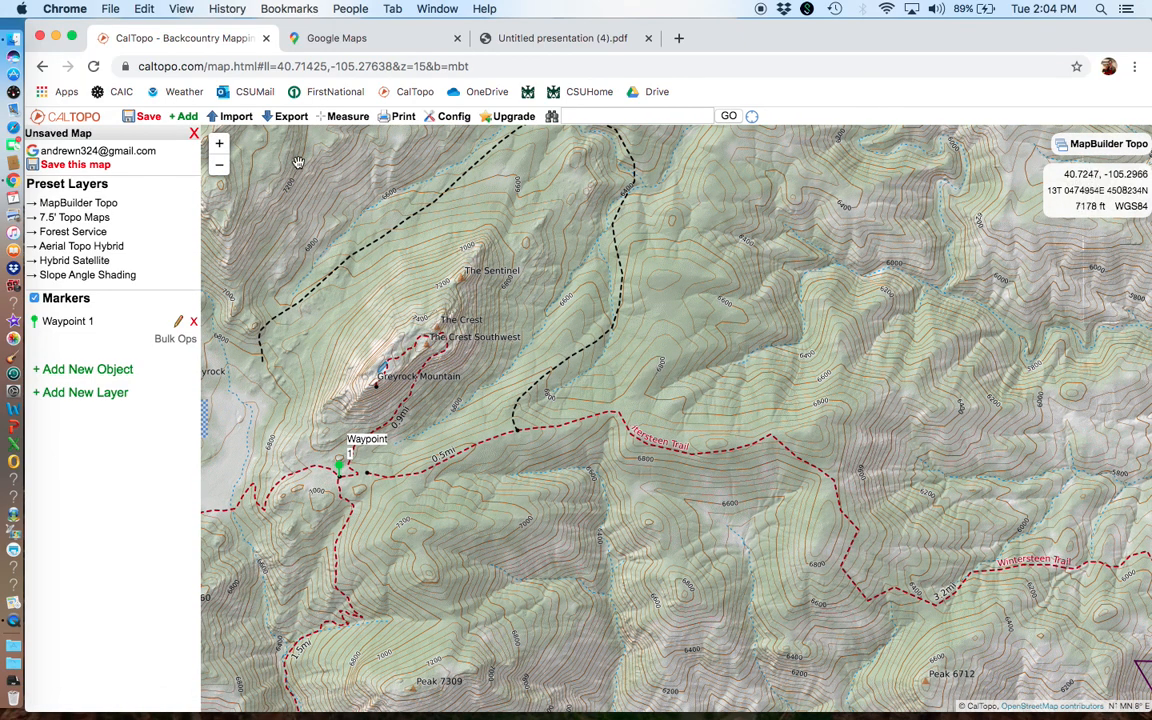
pyautogui.moveTo(611, 395); pyautogui.dragTo(763, 395)
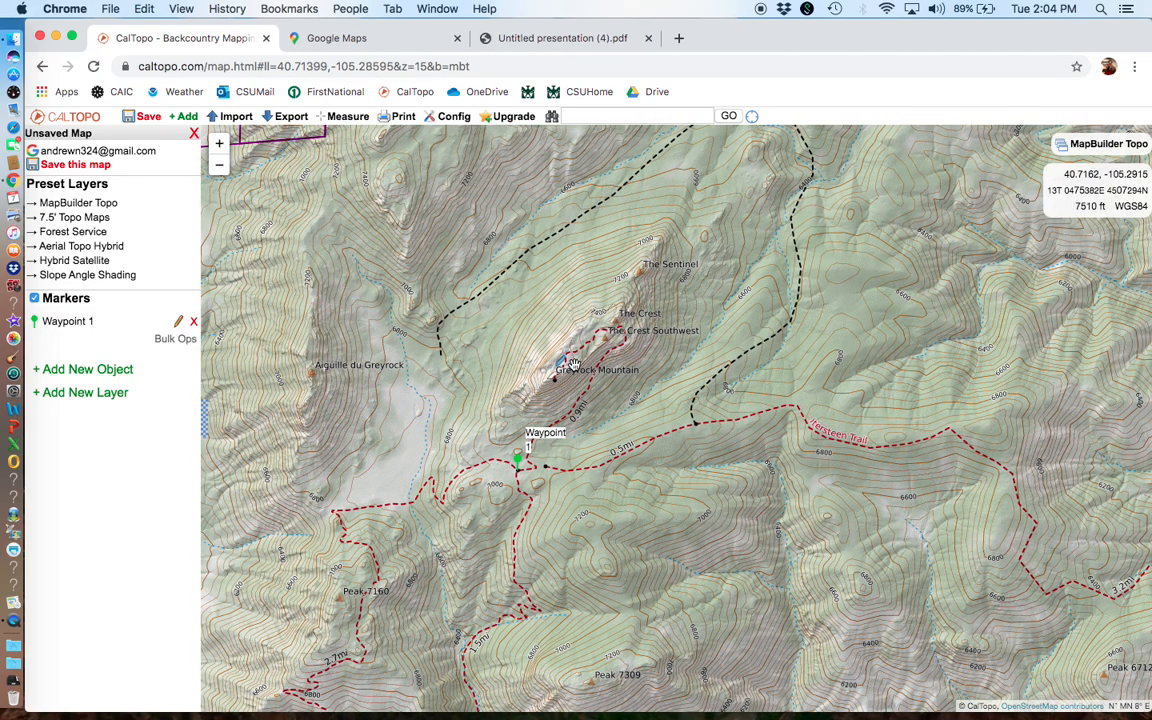
pyautogui.scroll(2, 573, 365)
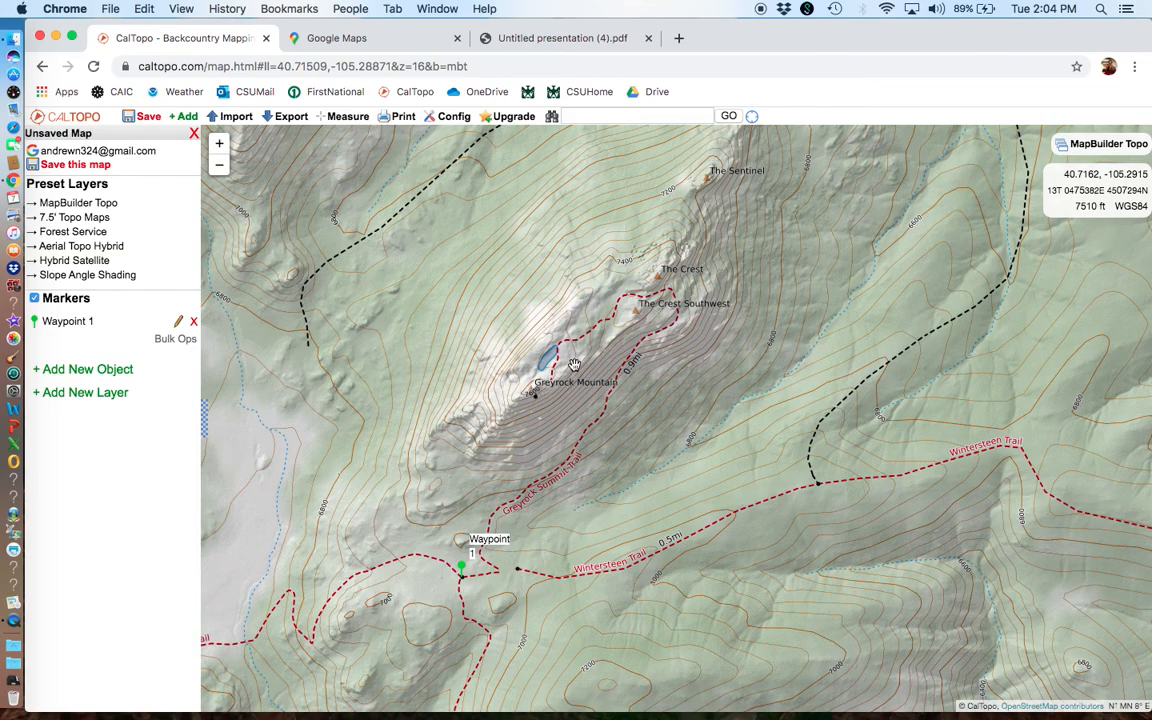
# Step: Draw a line about 0.82 mi long along the Greyrock Summit Trail from Waypoint 1 to the pond by Greyrock Mountain, and delete it
pyautogui.scroll(2, 573, 365)
pyautogui.moveTo(589, 408); pyautogui.dragTo(573, 313)
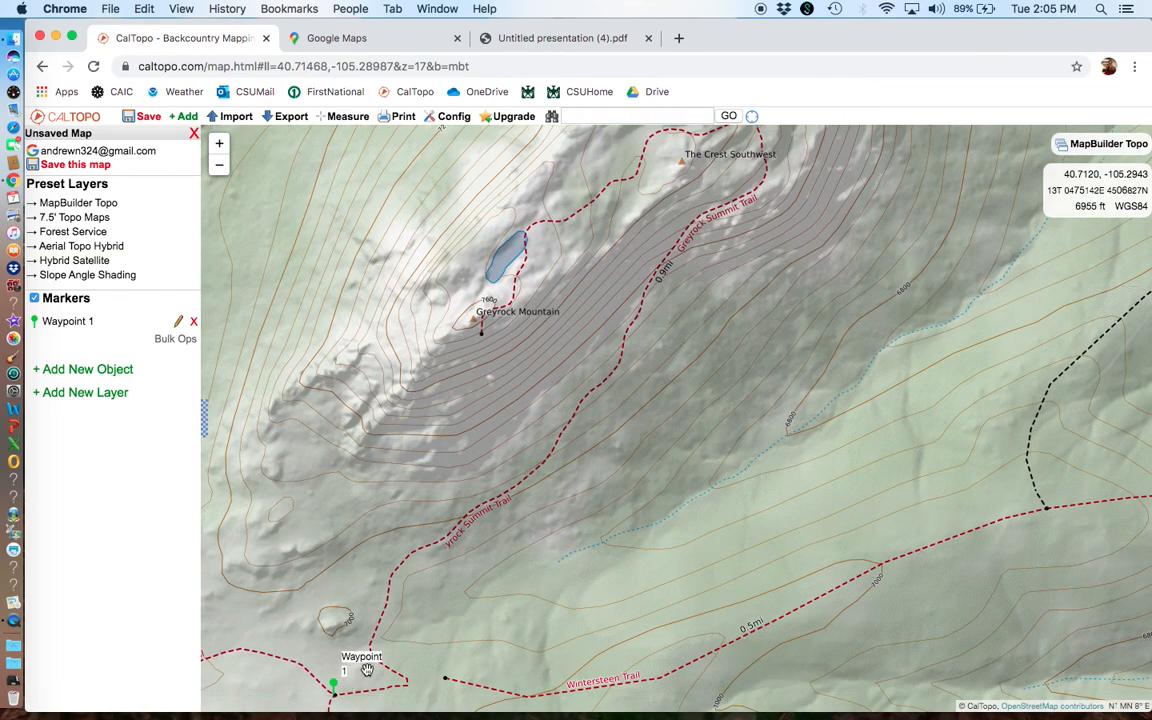
pyautogui.moveTo(663, 321); pyautogui.dragTo(626, 315)
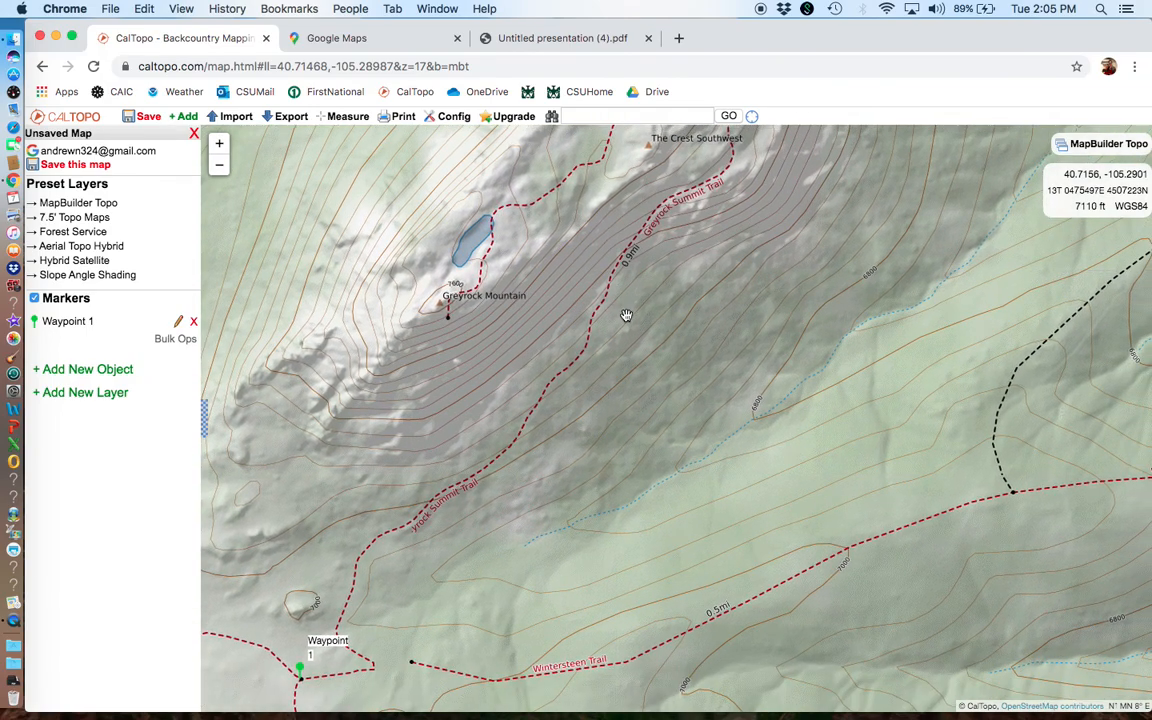
pyautogui.scroll(-2, 626, 315)
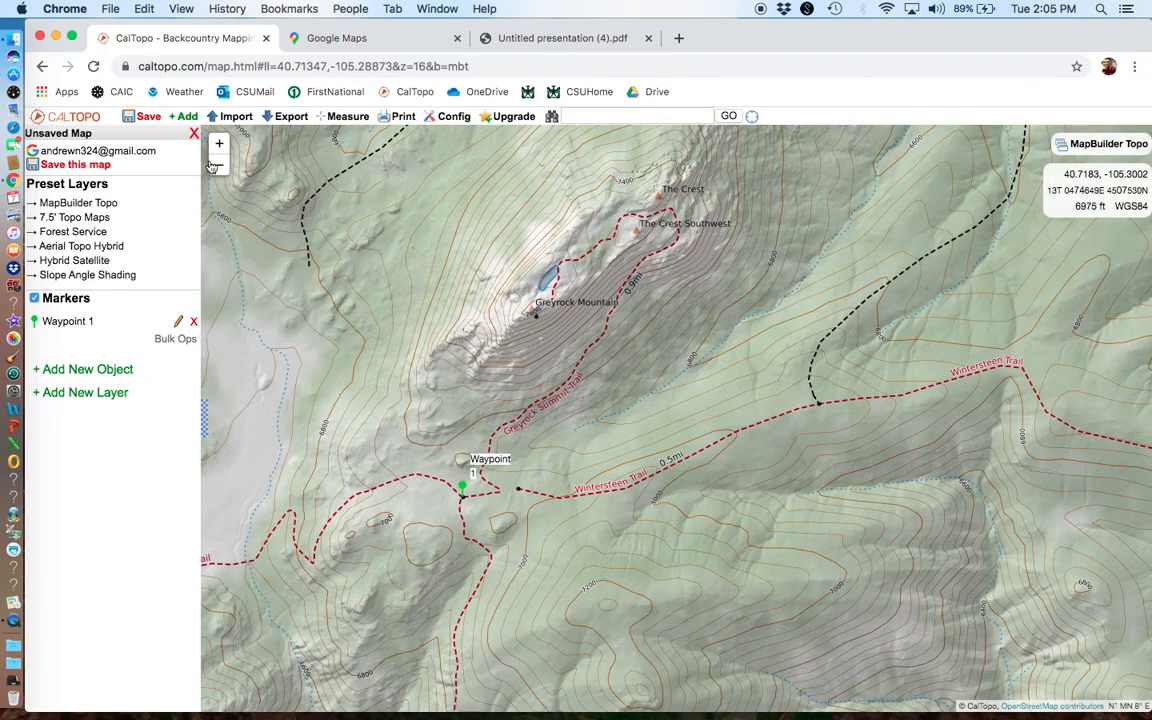
pyautogui.click(186, 117)
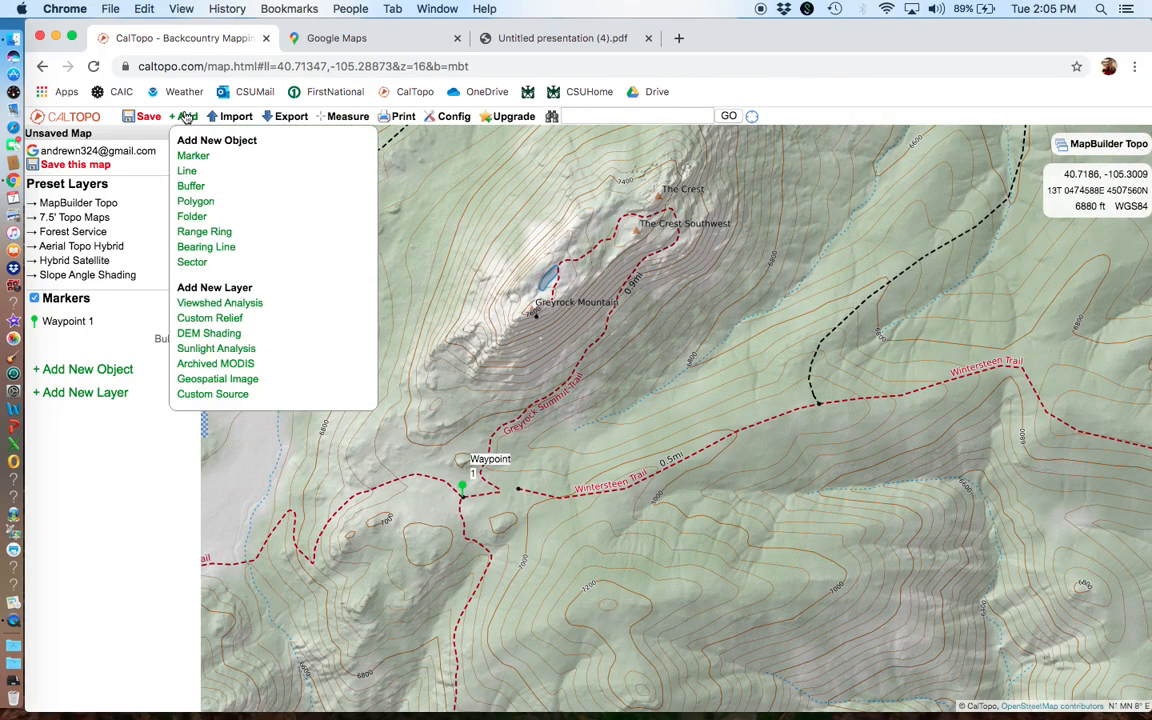
pyautogui.click(189, 173)
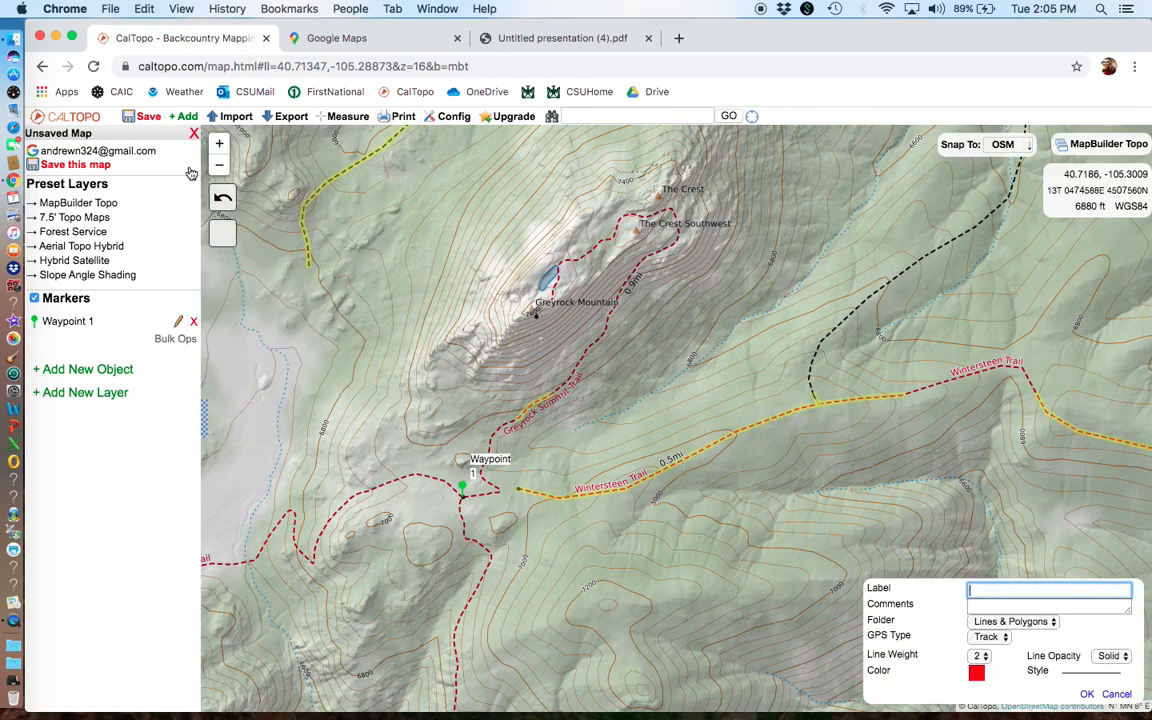
pyautogui.click(462, 488)
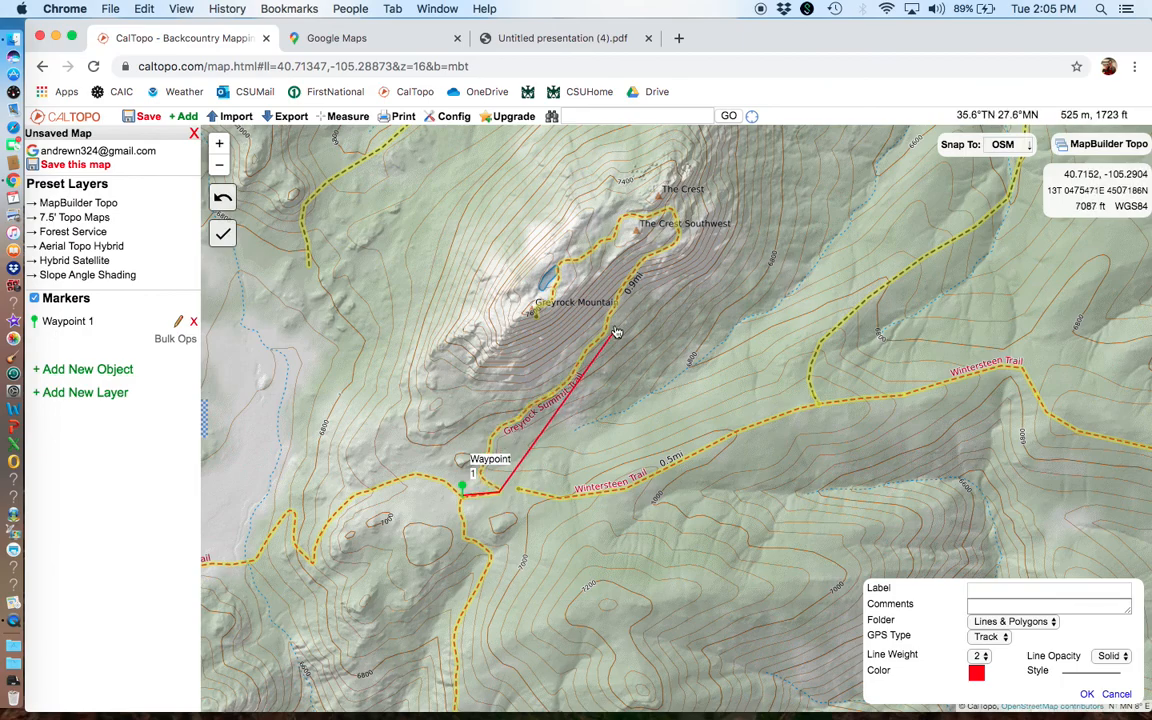
pyautogui.click(648, 262)
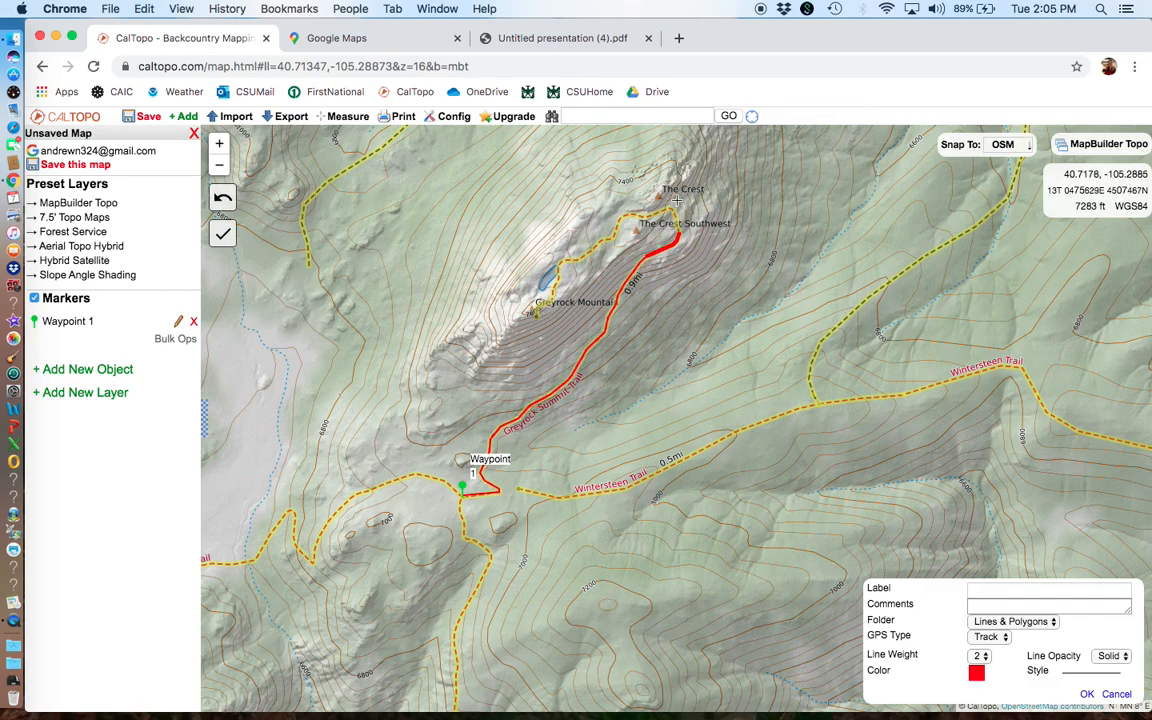
pyautogui.doubleClick(556, 289)
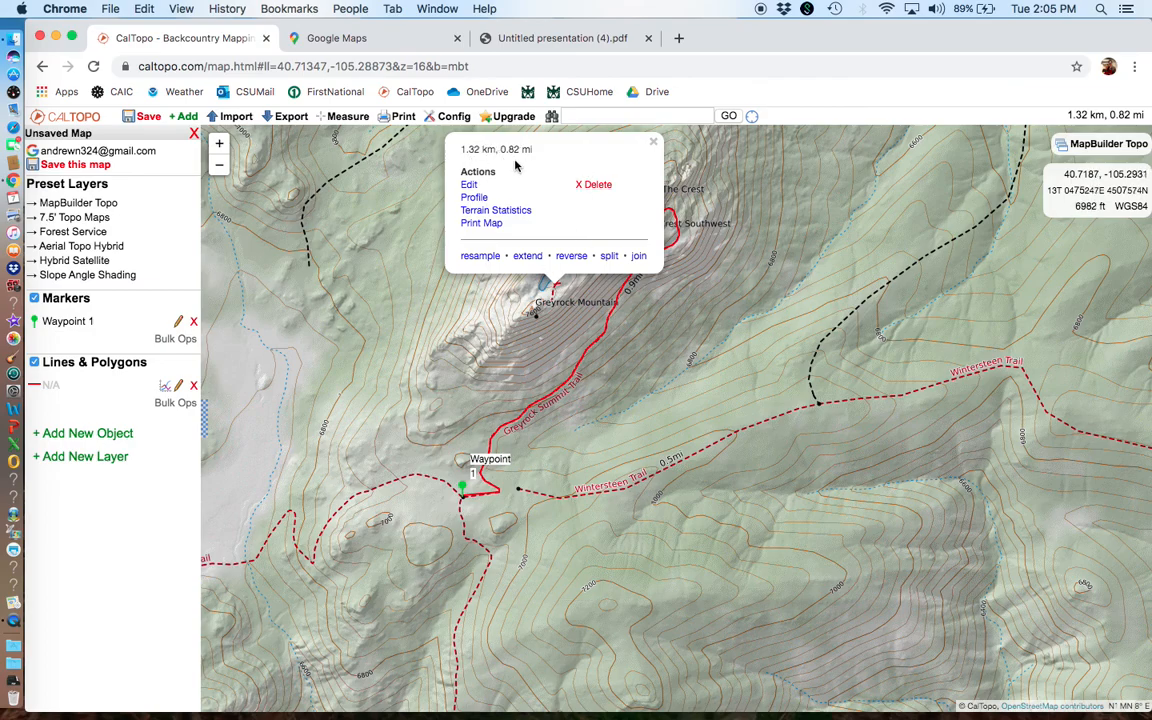
pyautogui.click(595, 187)
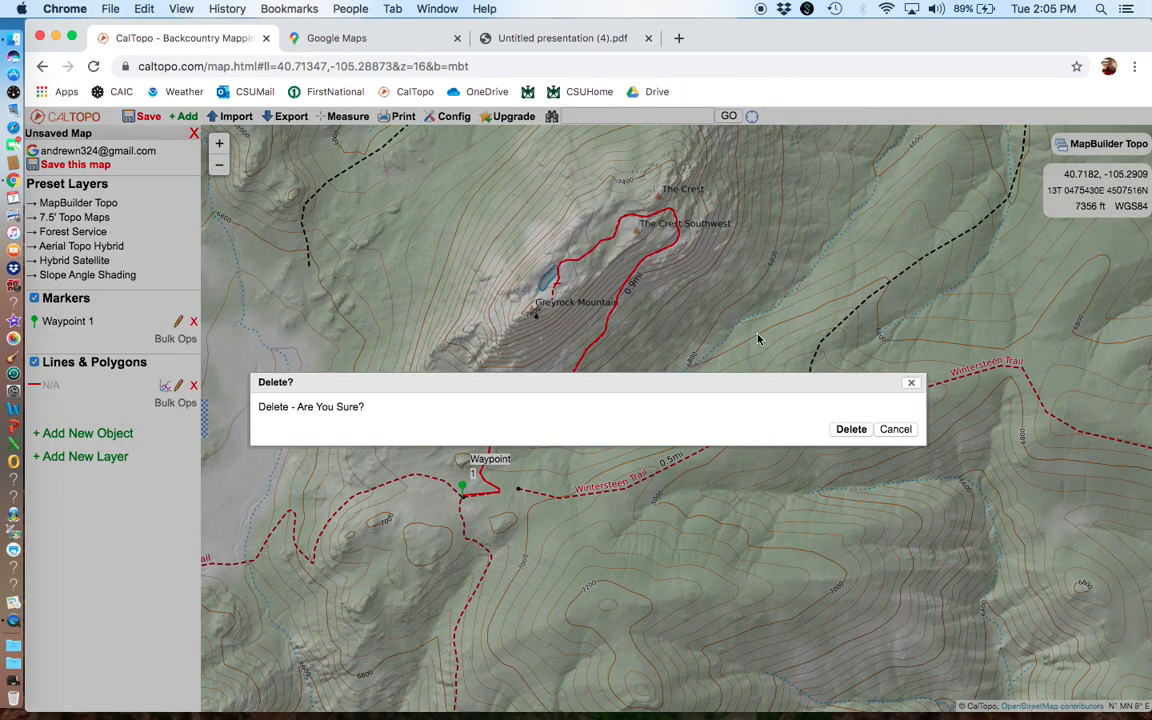
pyautogui.click(851, 429)
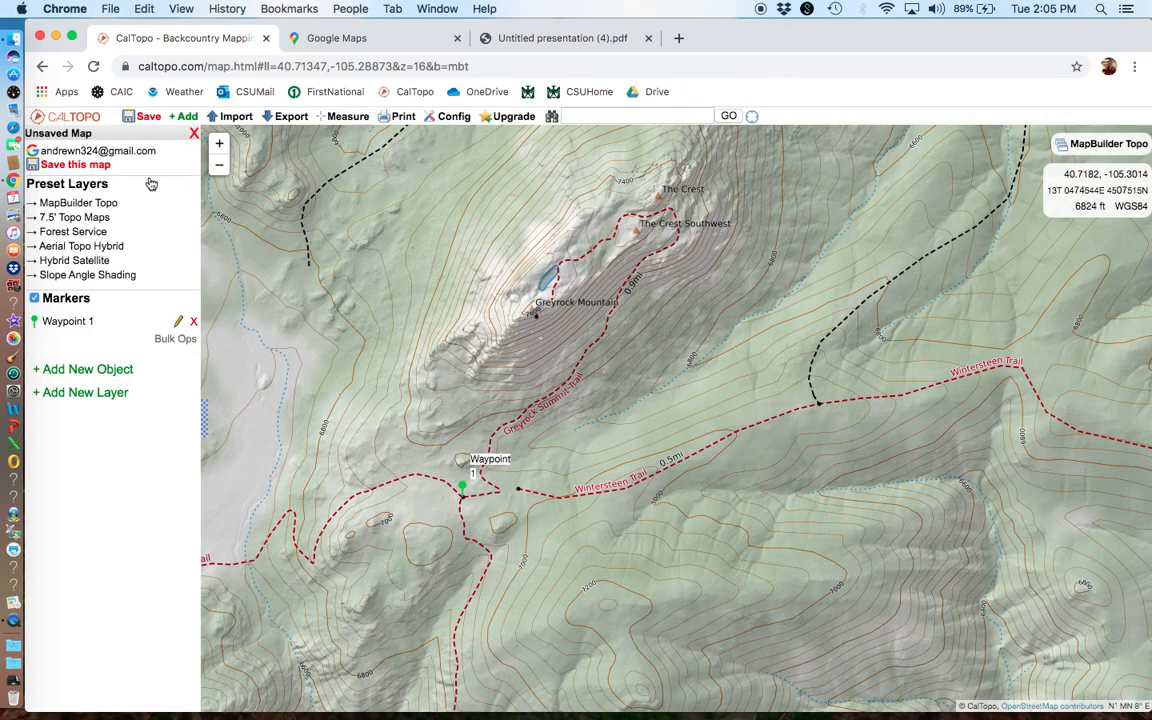
# Step: Draw a straight line about 0.9 mi long from Waypoint 1 eastward to just past the Wintersteen Trail
pyautogui.click(180, 116)
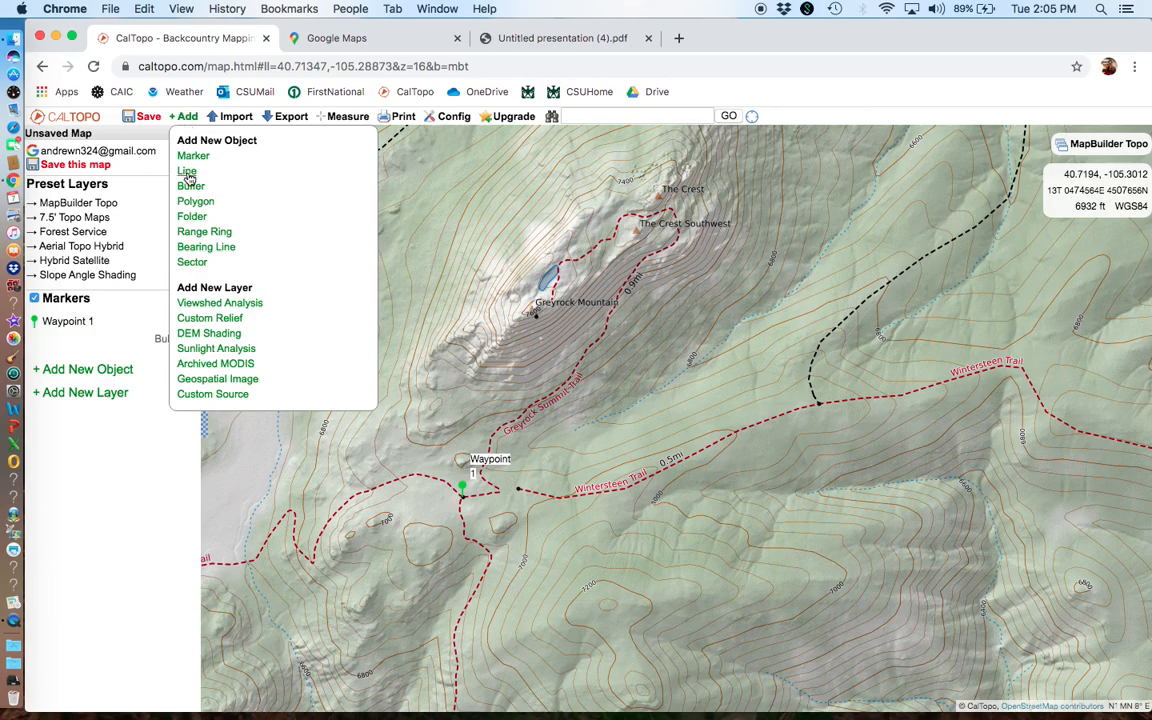
pyautogui.click(170, 165)
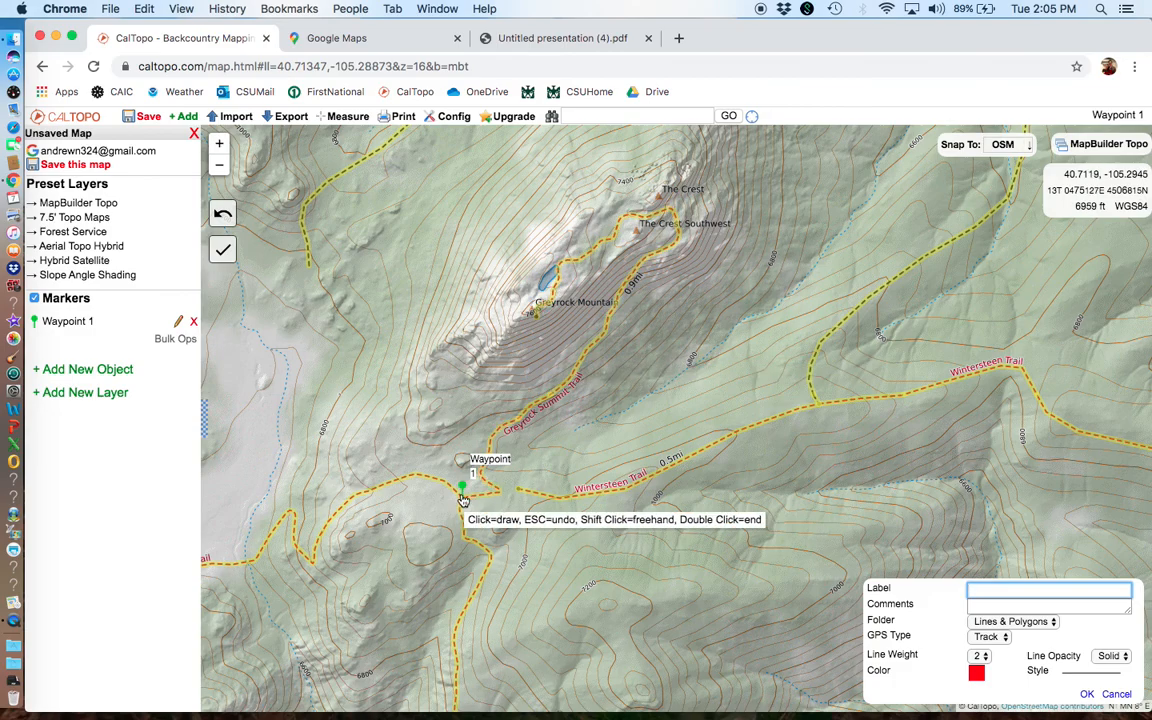
pyautogui.click(463, 490)
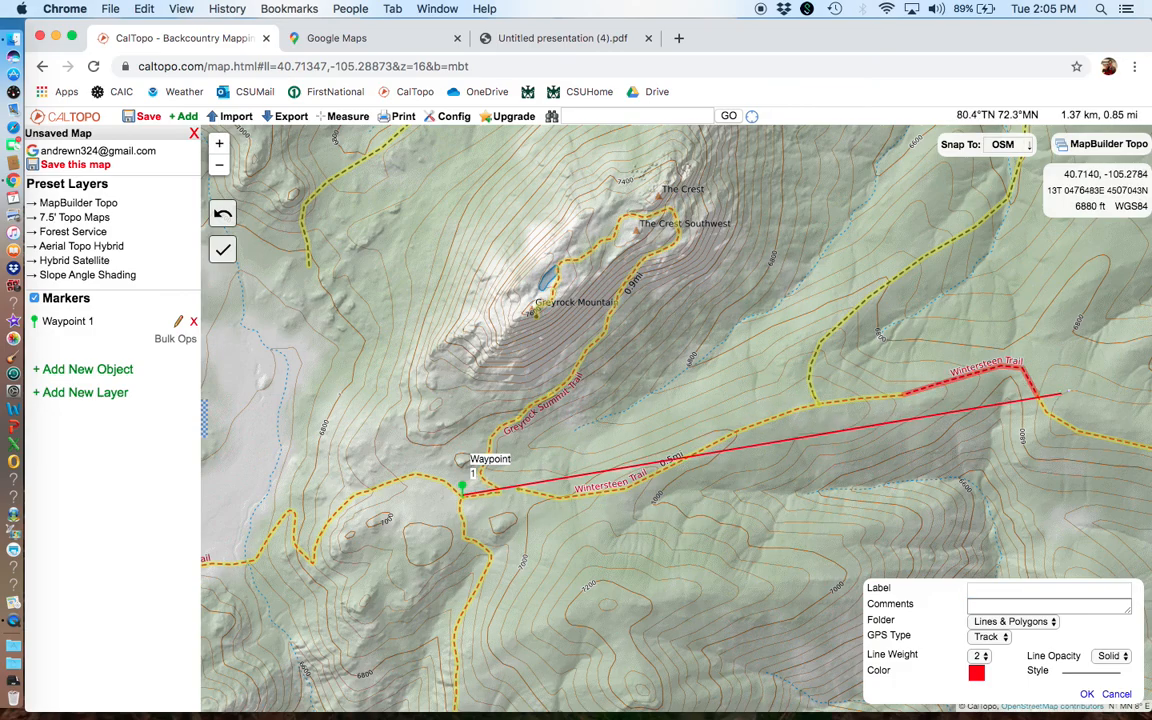
pyautogui.doubleClick(1096, 404)
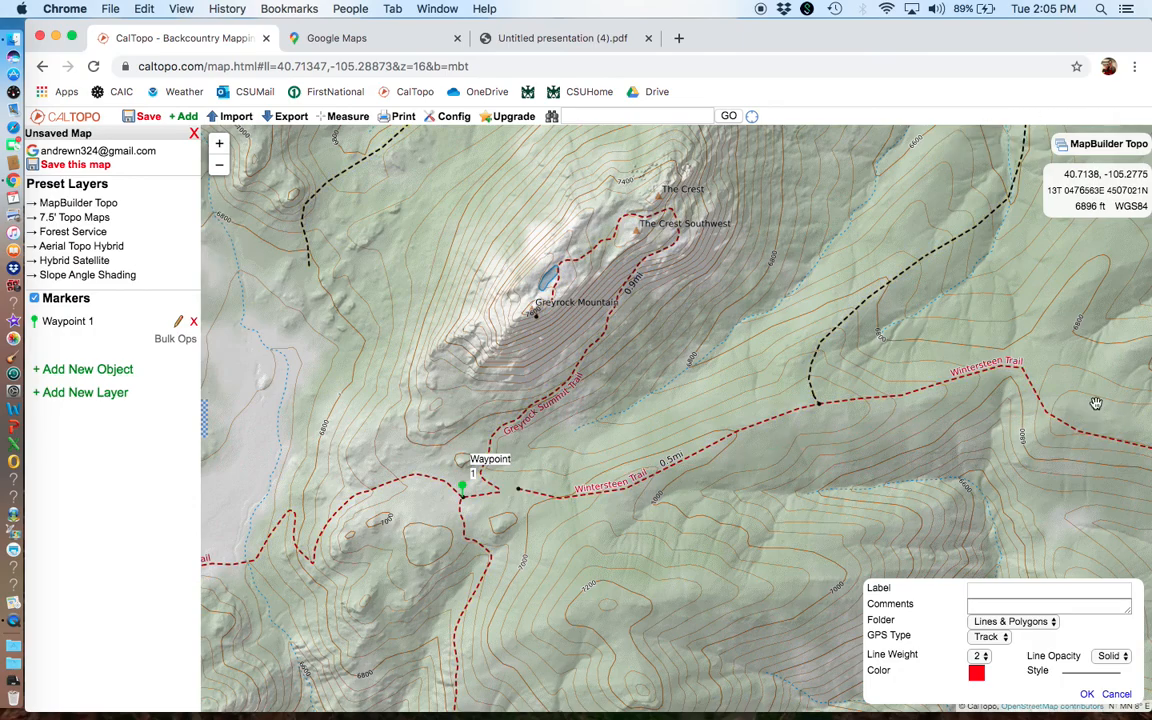
# Step: Review the terrain statistics of the straight line east of Waypoint 1 and delete the line
pyautogui.click(796, 456)
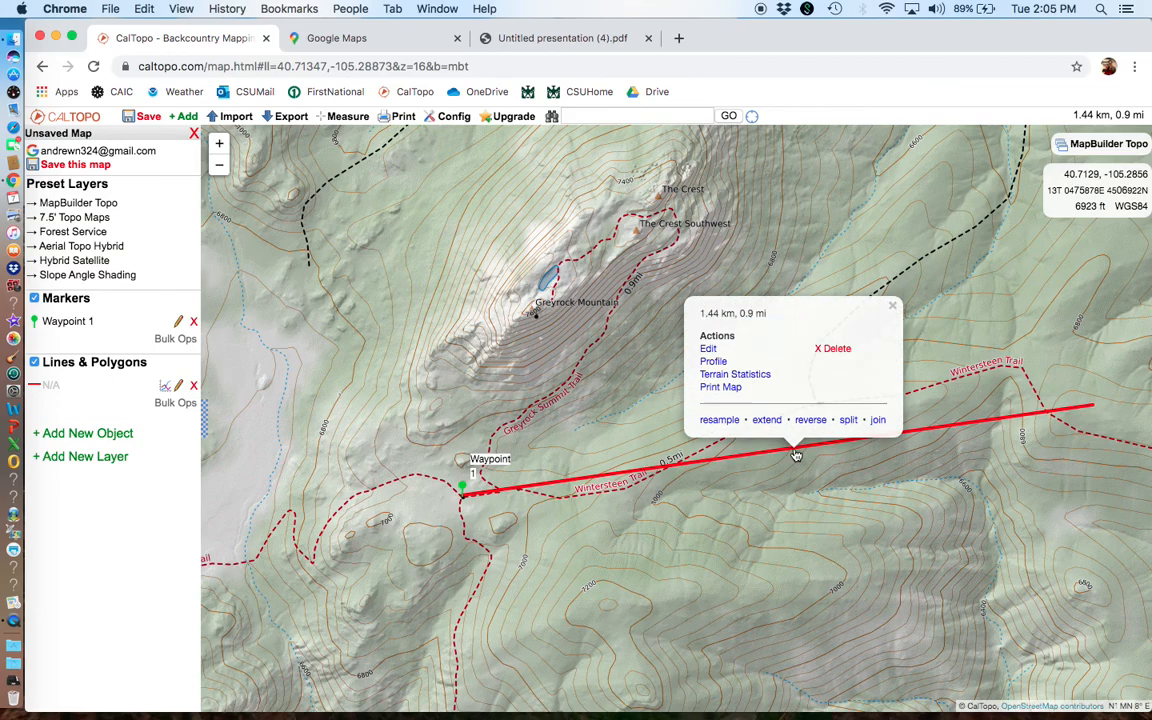
pyautogui.click(723, 376)
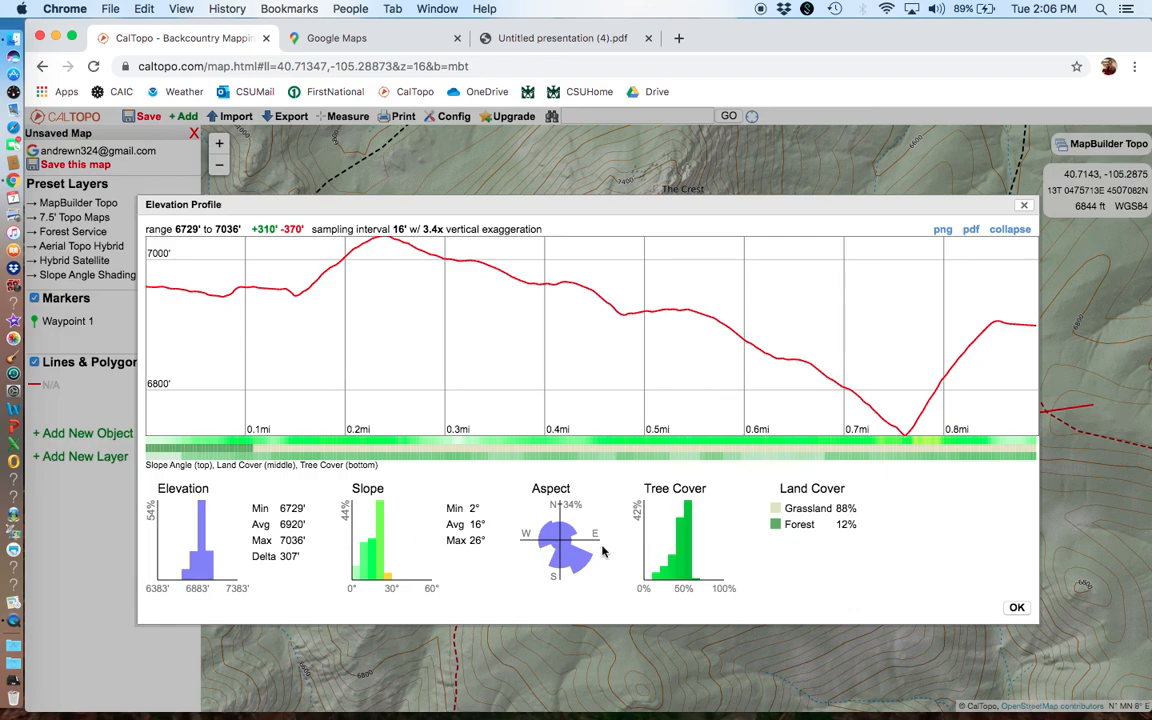
pyautogui.click(1017, 608)
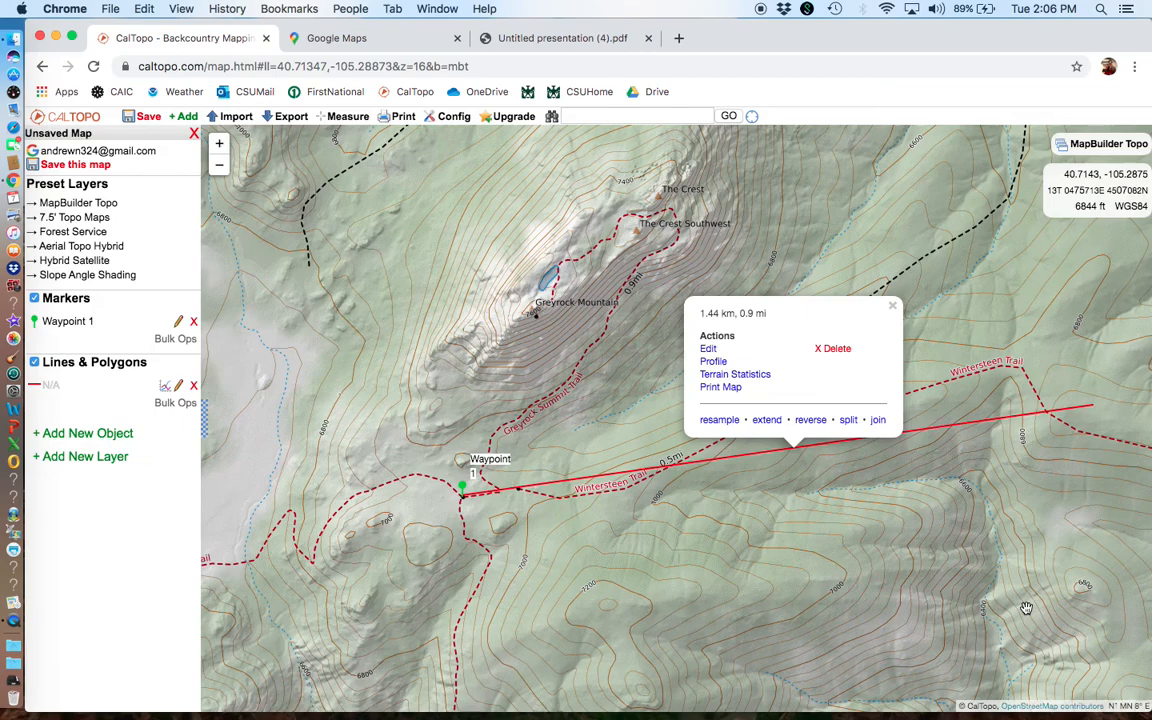
pyautogui.click(832, 350)
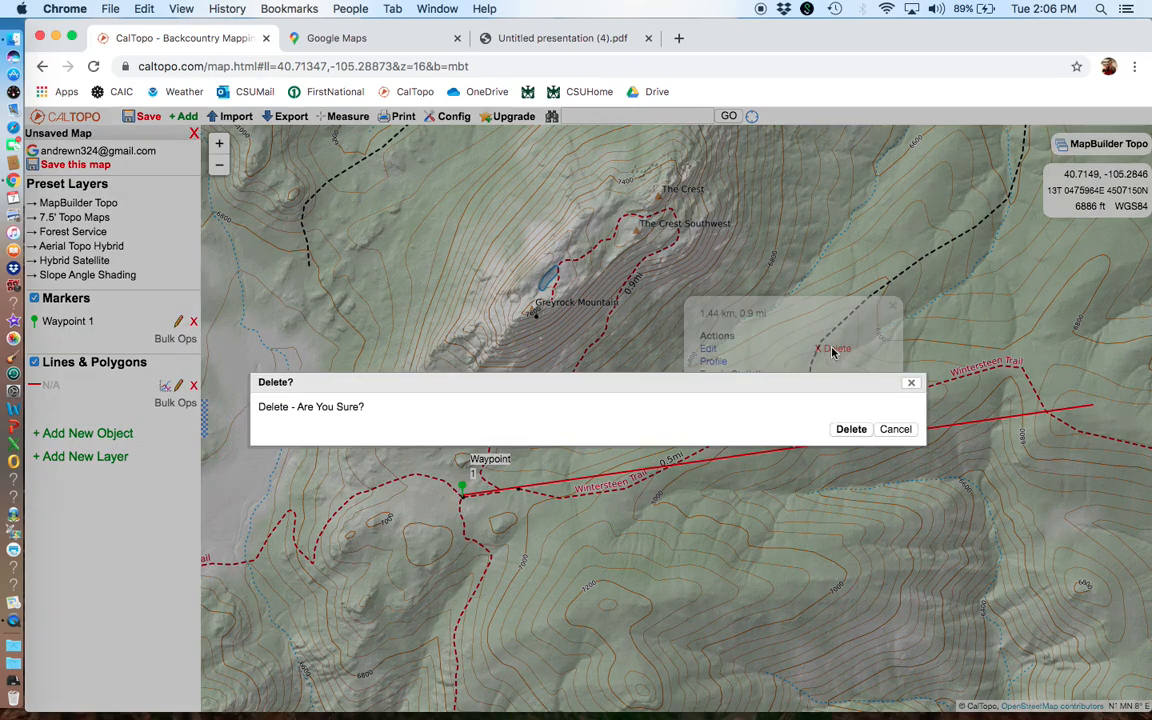
pyautogui.click(860, 428)
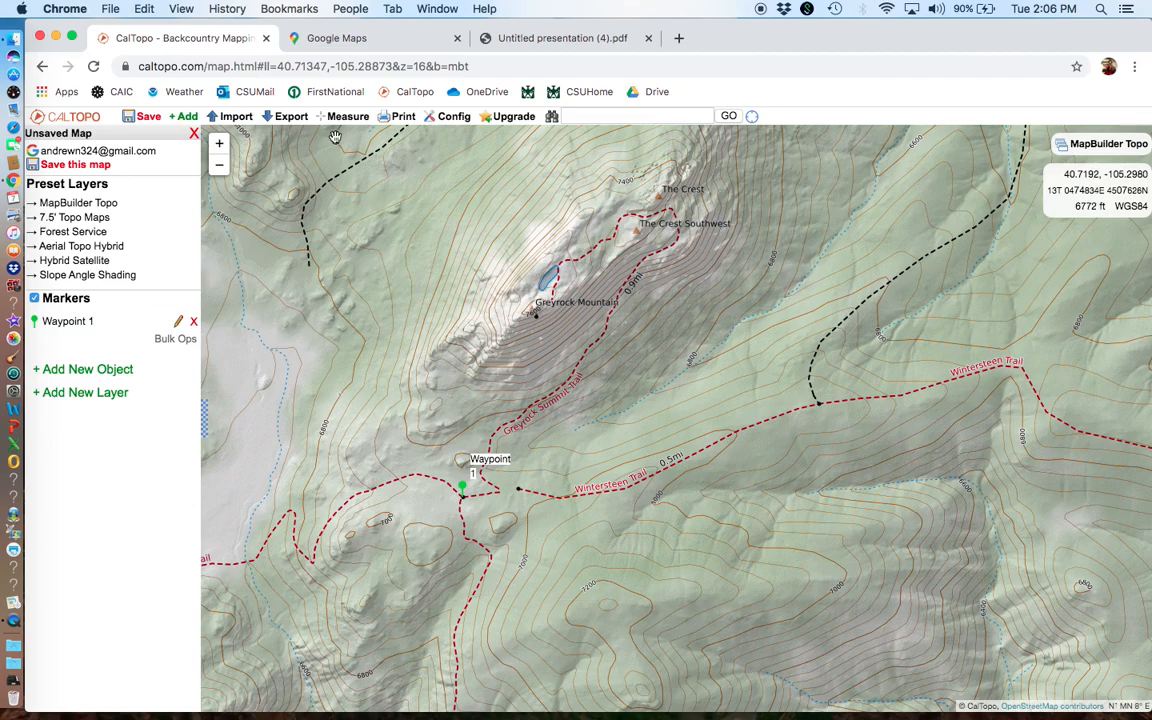
# Step: Measure the straight-line distance from Waypoint 1 to the Greyrock Mountain summit
pyautogui.moveTo(340, 117)
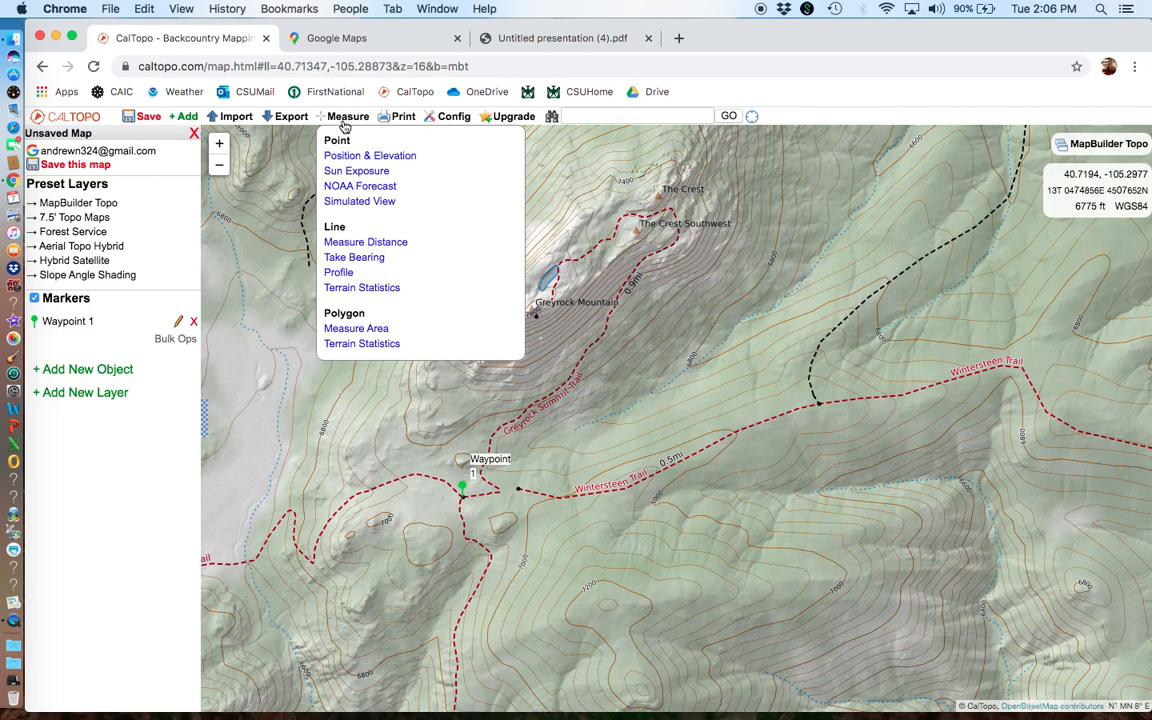
pyautogui.click(357, 241)
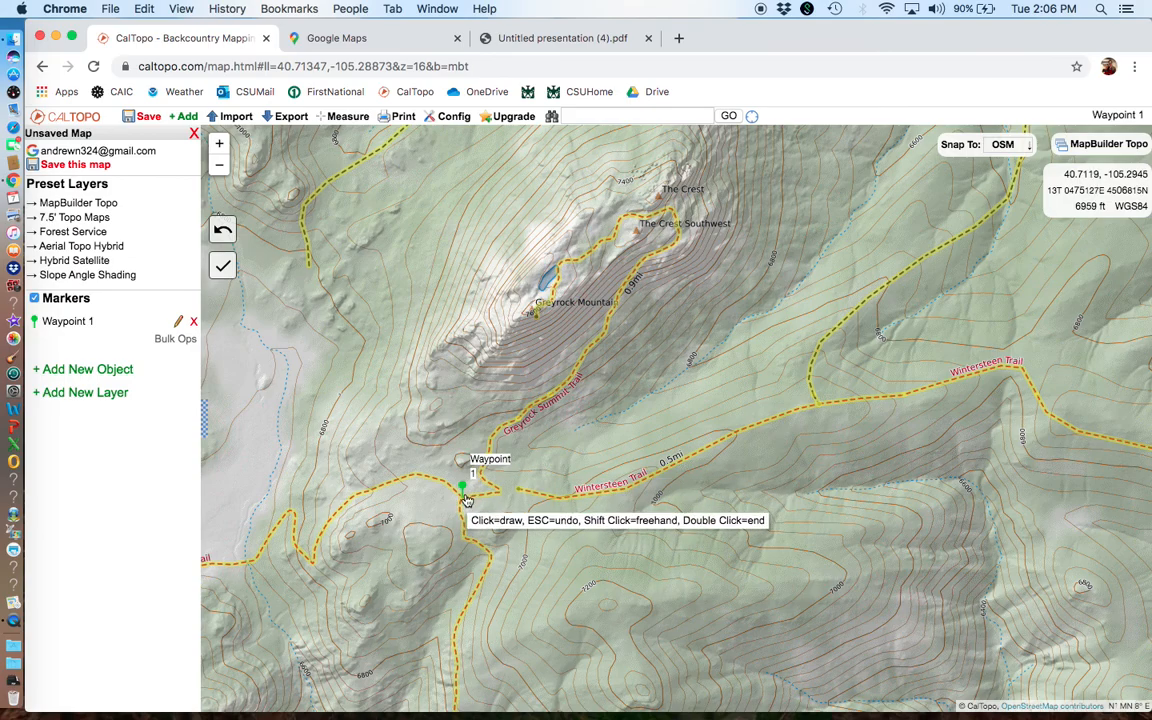
pyautogui.click(464, 494)
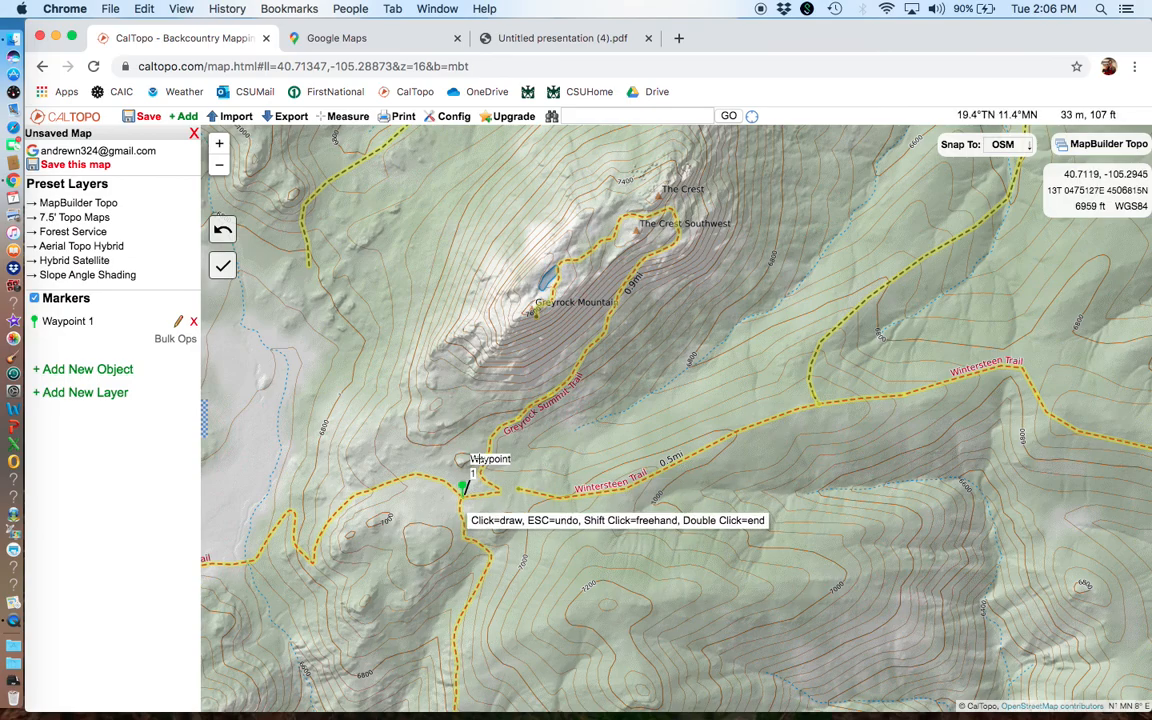
pyautogui.doubleClick(531, 311)
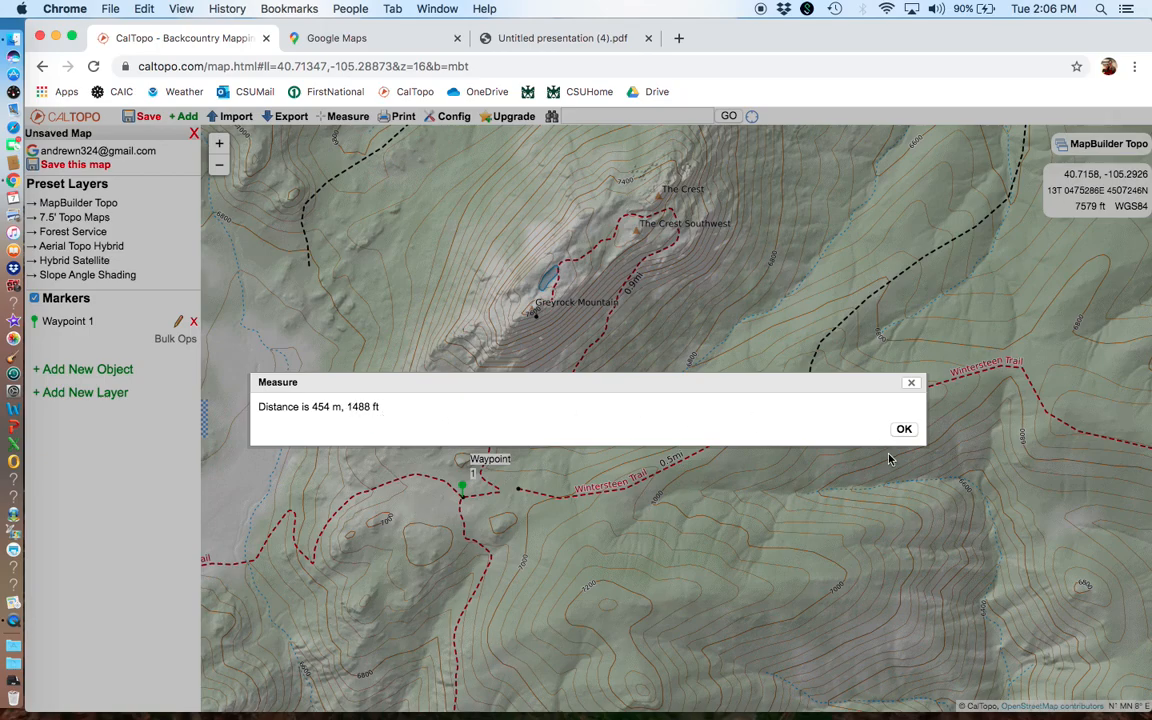
pyautogui.click(903, 429)
# Step: Check the terrain statistics for a measured straight line from Waypoint 1 to the Greyrock Mountain summit
pyautogui.click(338, 118)
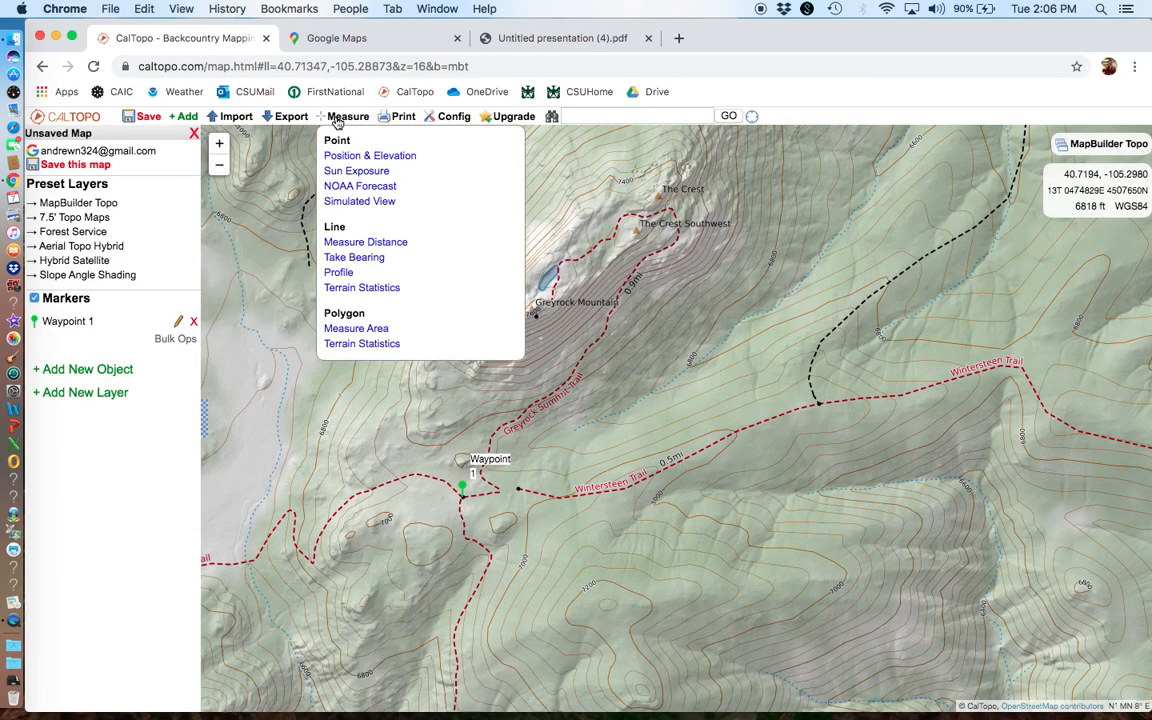
pyautogui.click(348, 288)
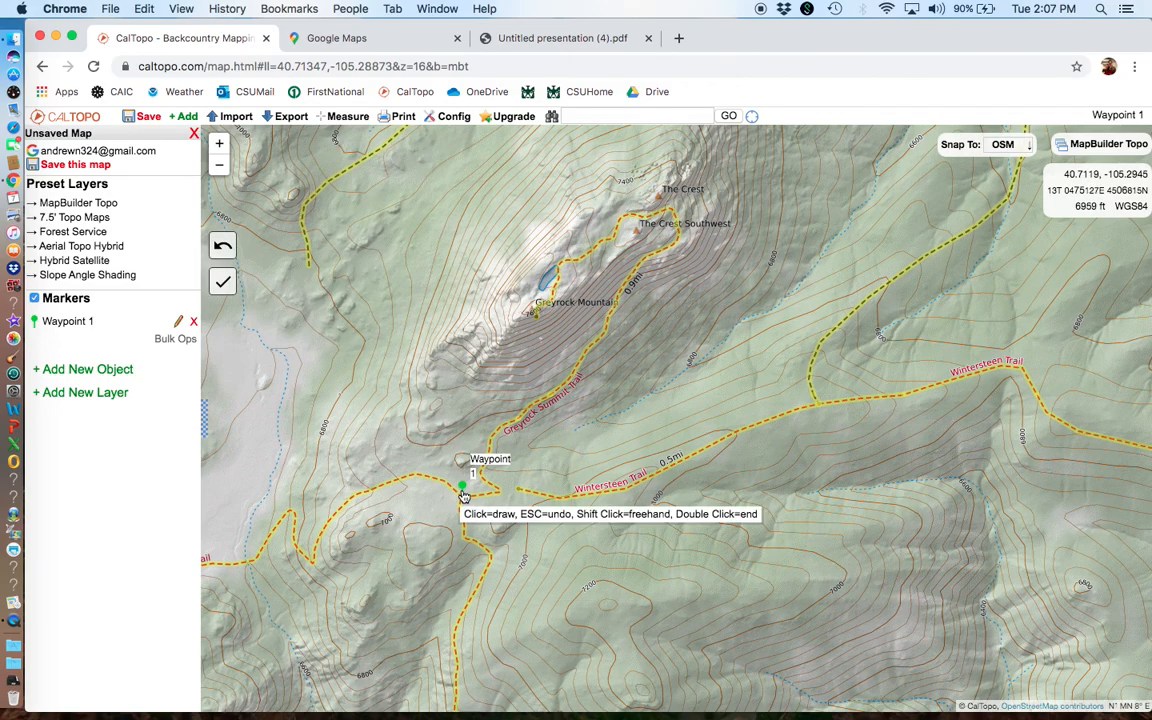
pyautogui.click(464, 490)
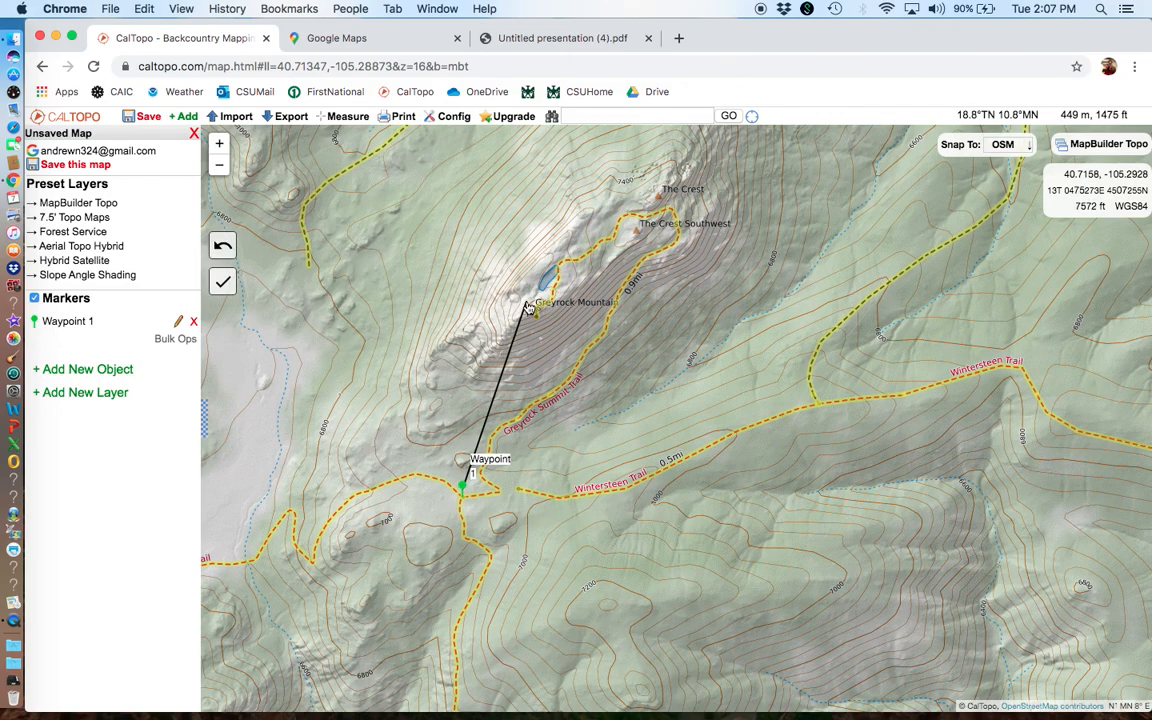
pyautogui.doubleClick(526, 308)
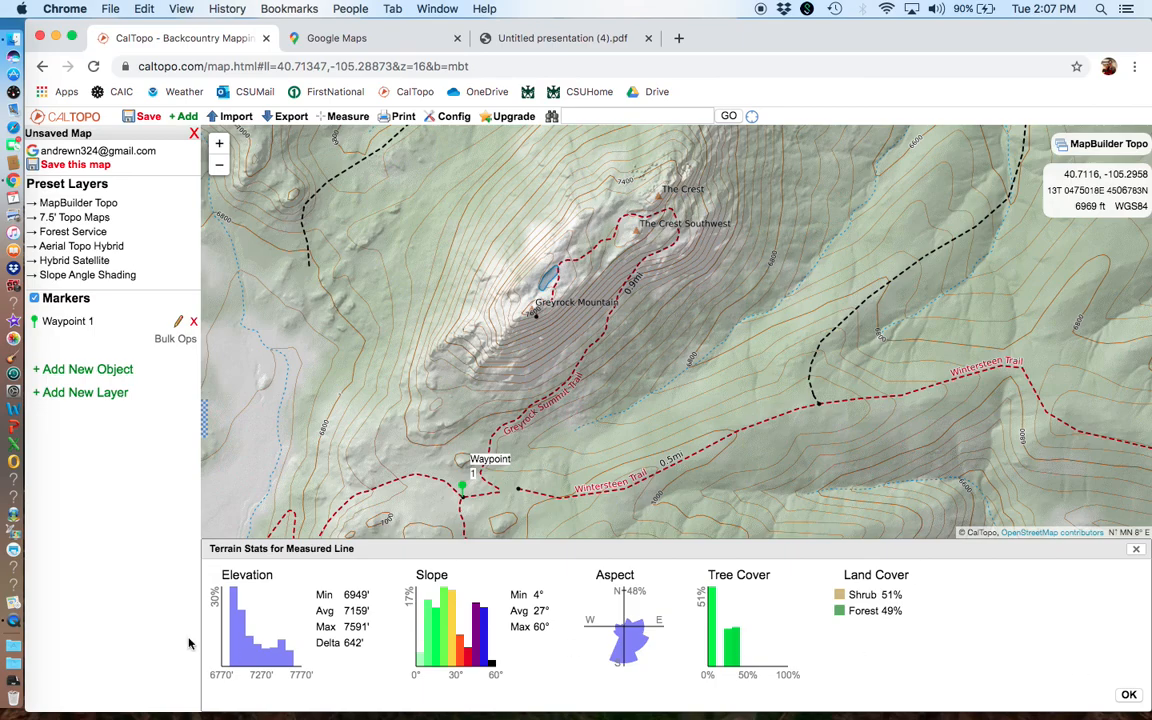
pyautogui.click(1137, 551)
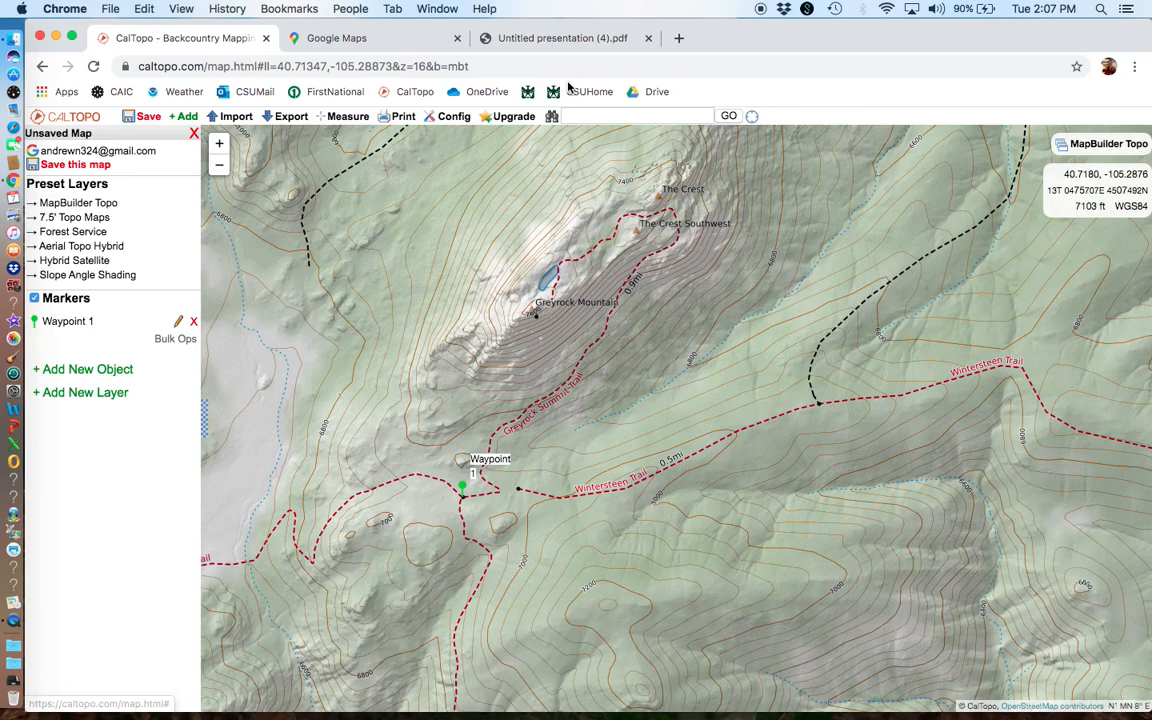
# Step: View the elevation profile of a straight line from Waypoint 1 to the Greyrock Mountain summit
pyautogui.click(330, 116)
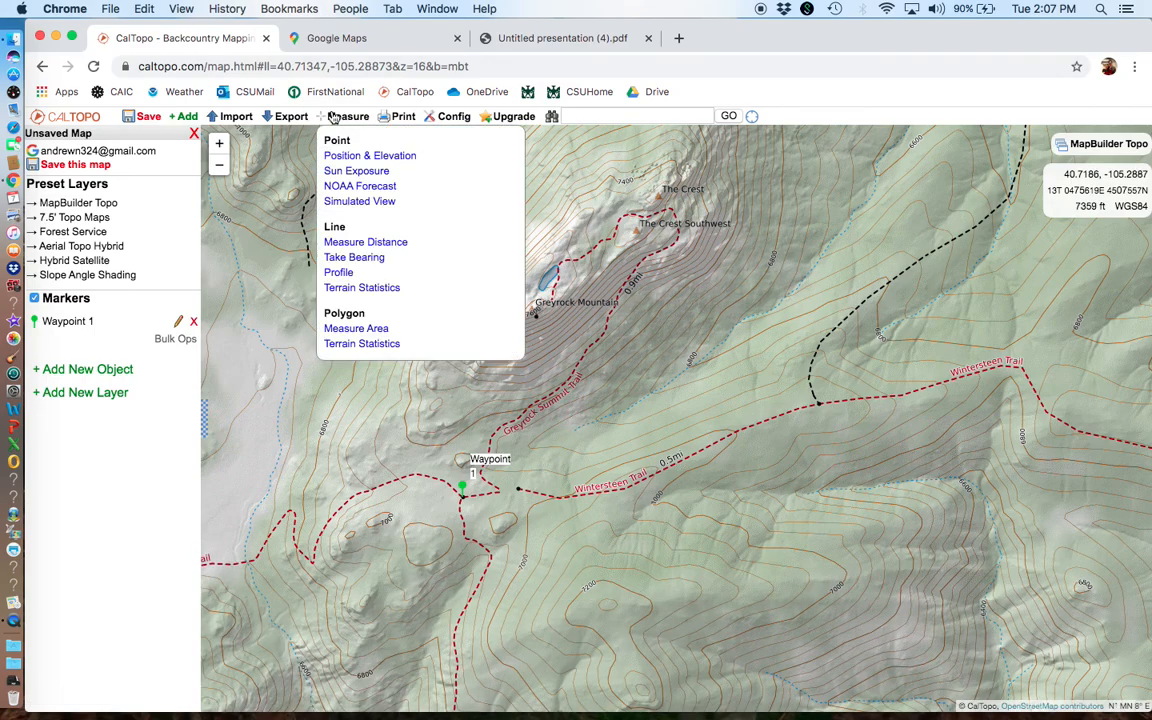
pyautogui.click(348, 279)
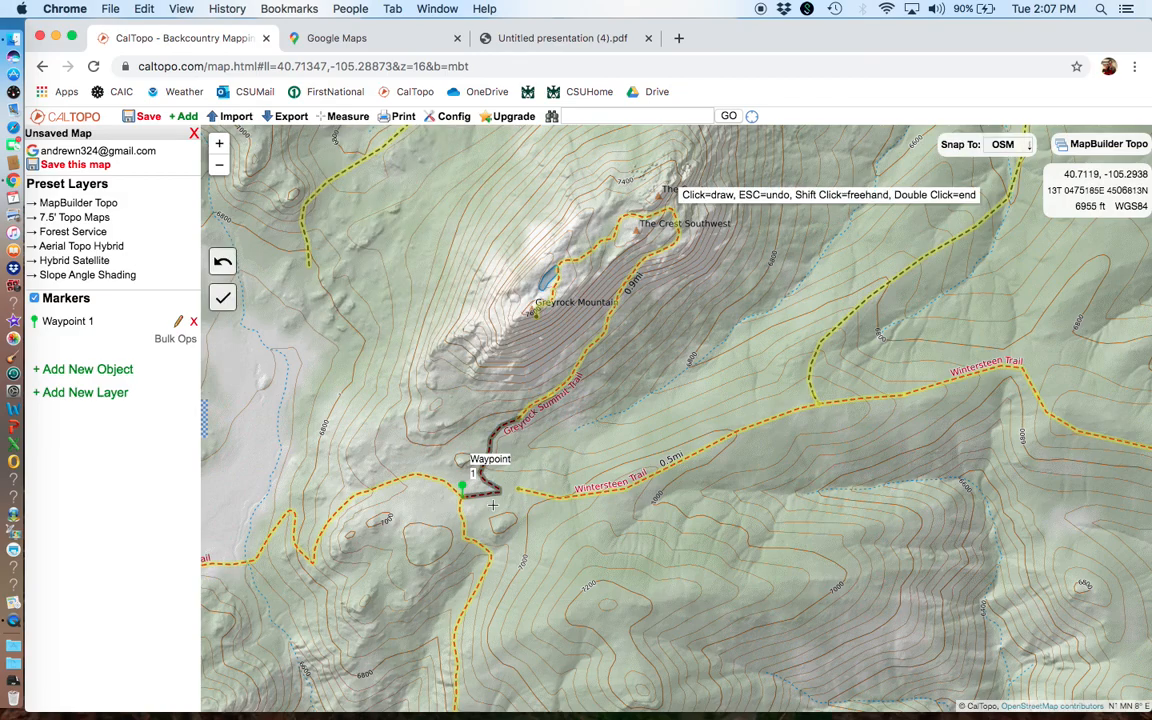
pyautogui.click(463, 488)
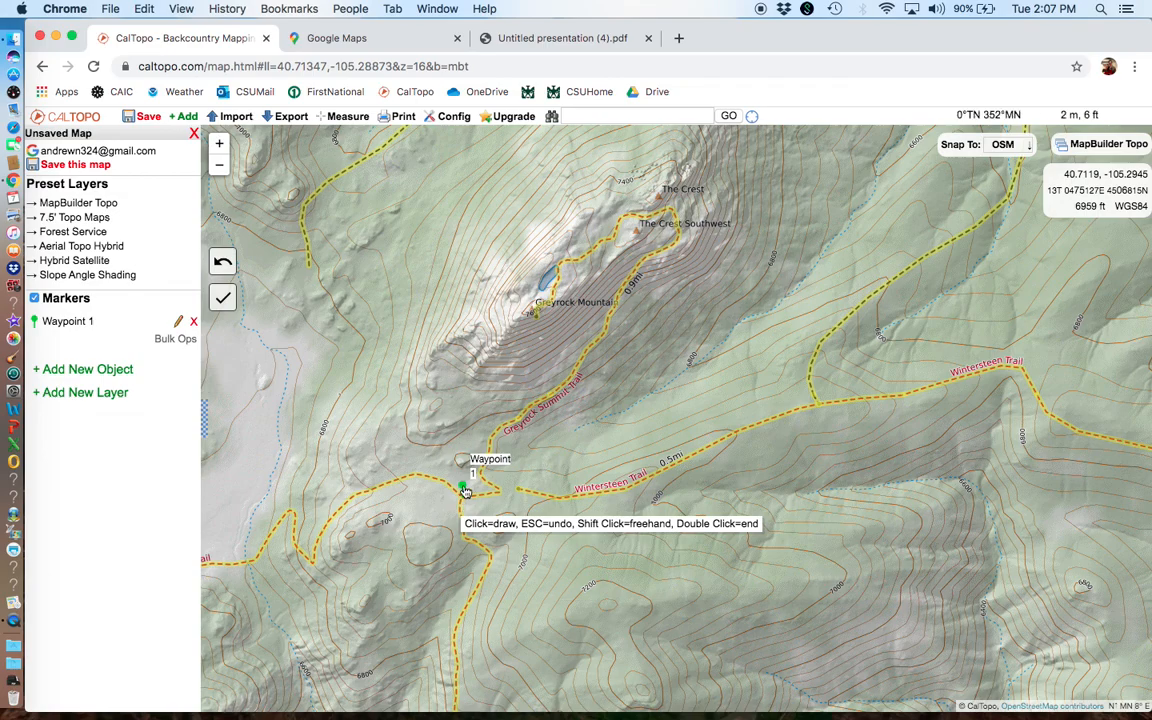
pyautogui.doubleClick(530, 316)
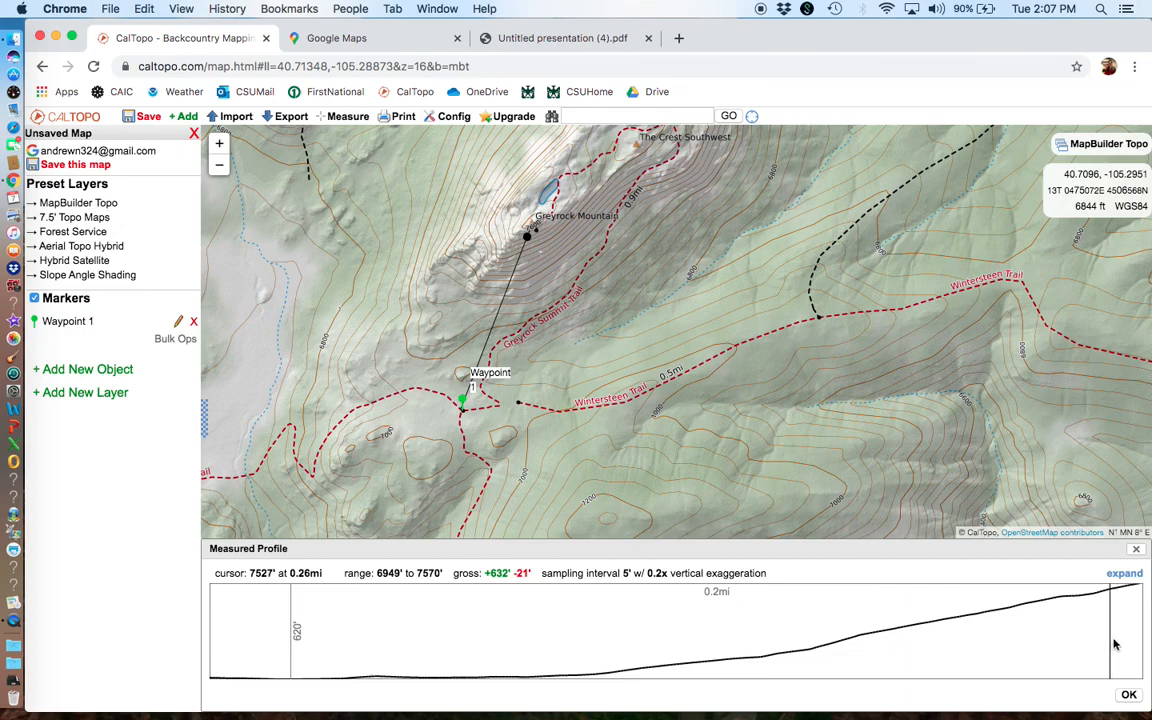
pyautogui.click(1138, 553)
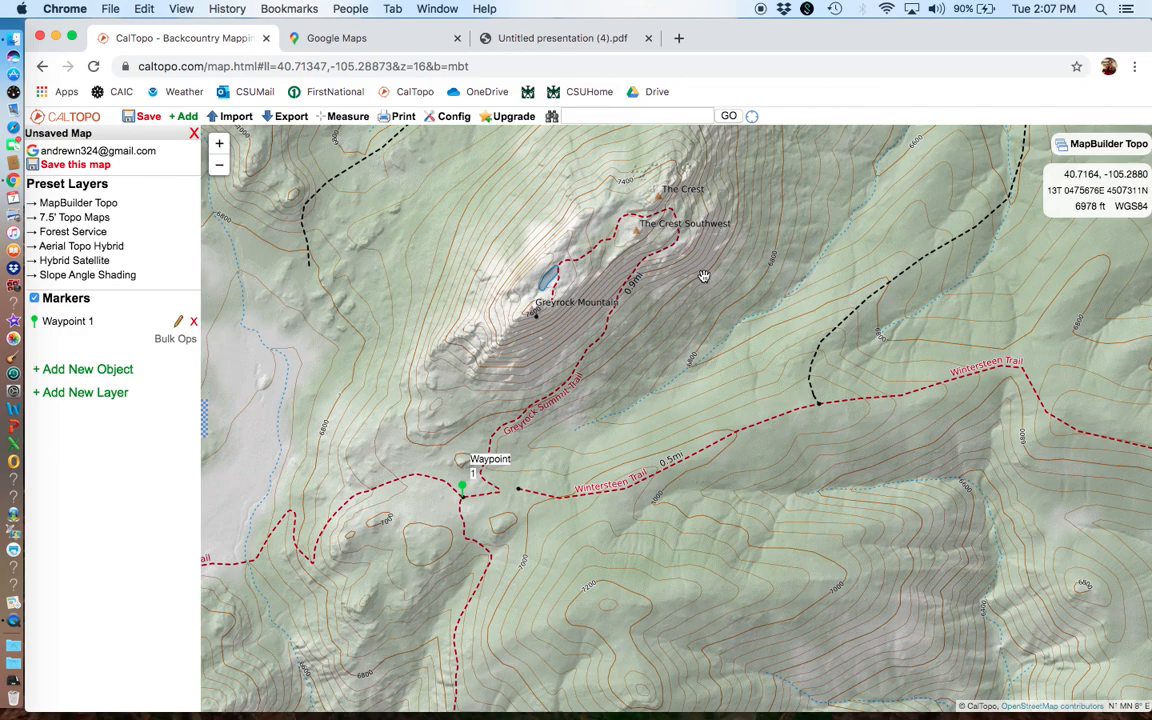
pyautogui.moveTo(704, 276); pyautogui.dragTo(638, 226)
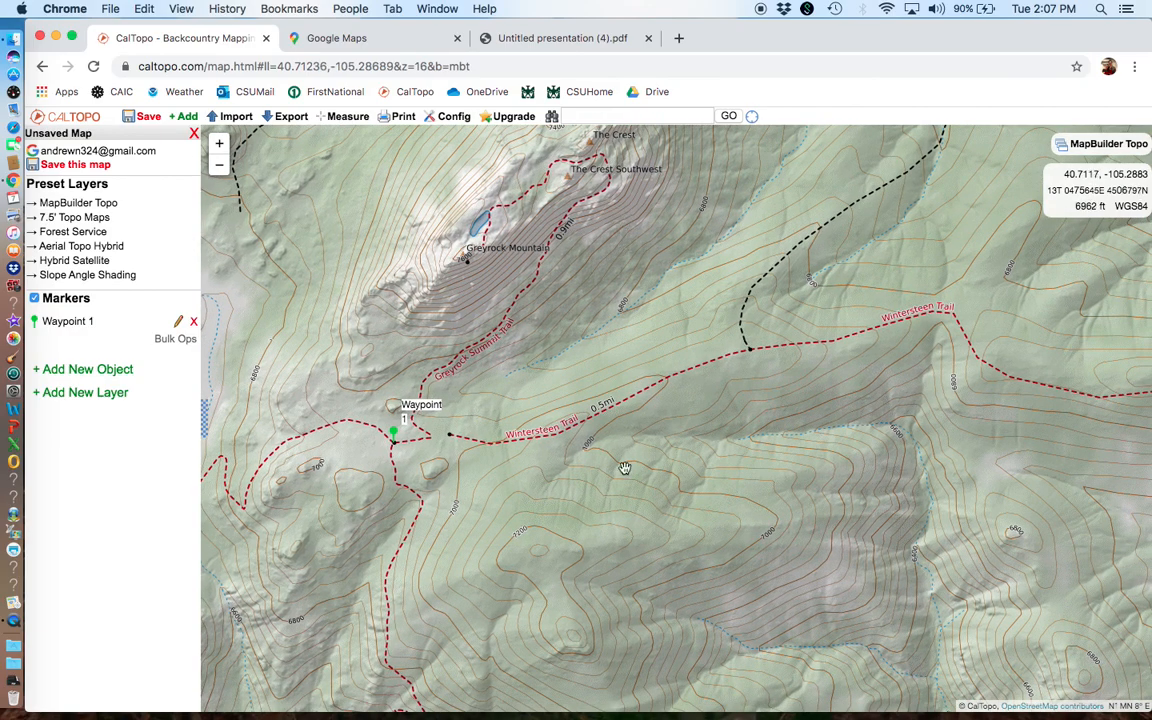
pyautogui.scroll(-1, 642, 550)
pyautogui.moveTo(642, 550); pyautogui.dragTo(559, 345)
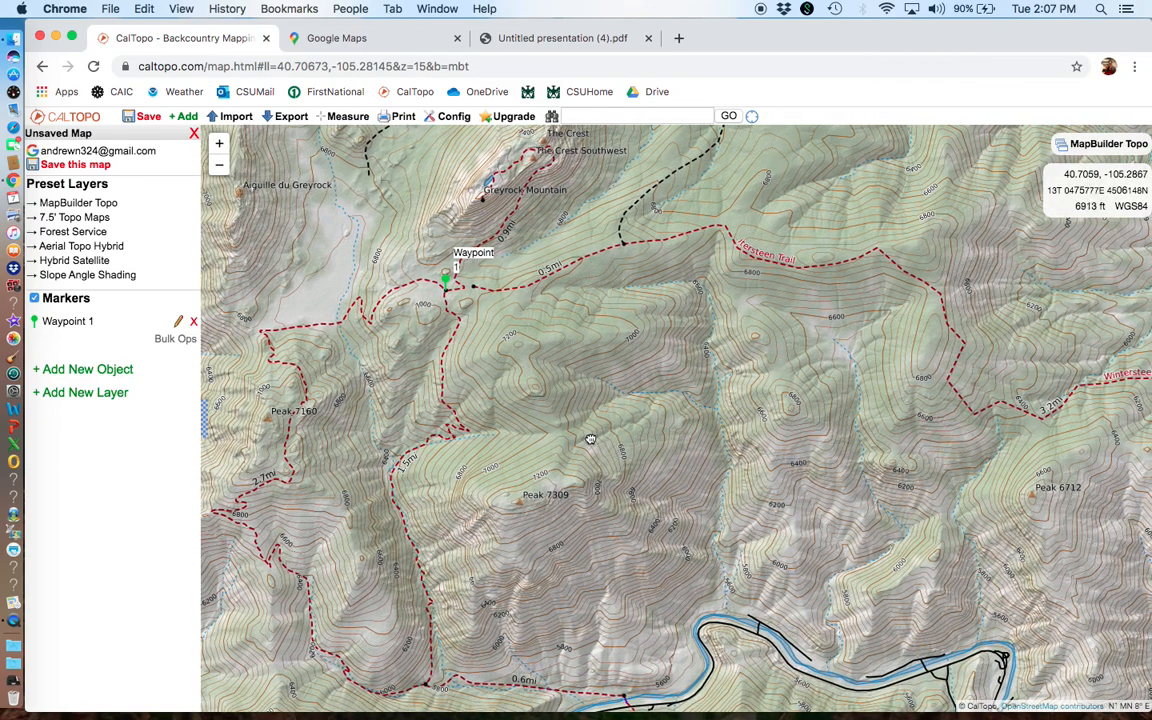
# Step: Draw a line snapped to the OSM trail from the trailhead by the river past Waypoint 1 to the Greyrock Mountain summit area and back
pyautogui.click(337, 117)
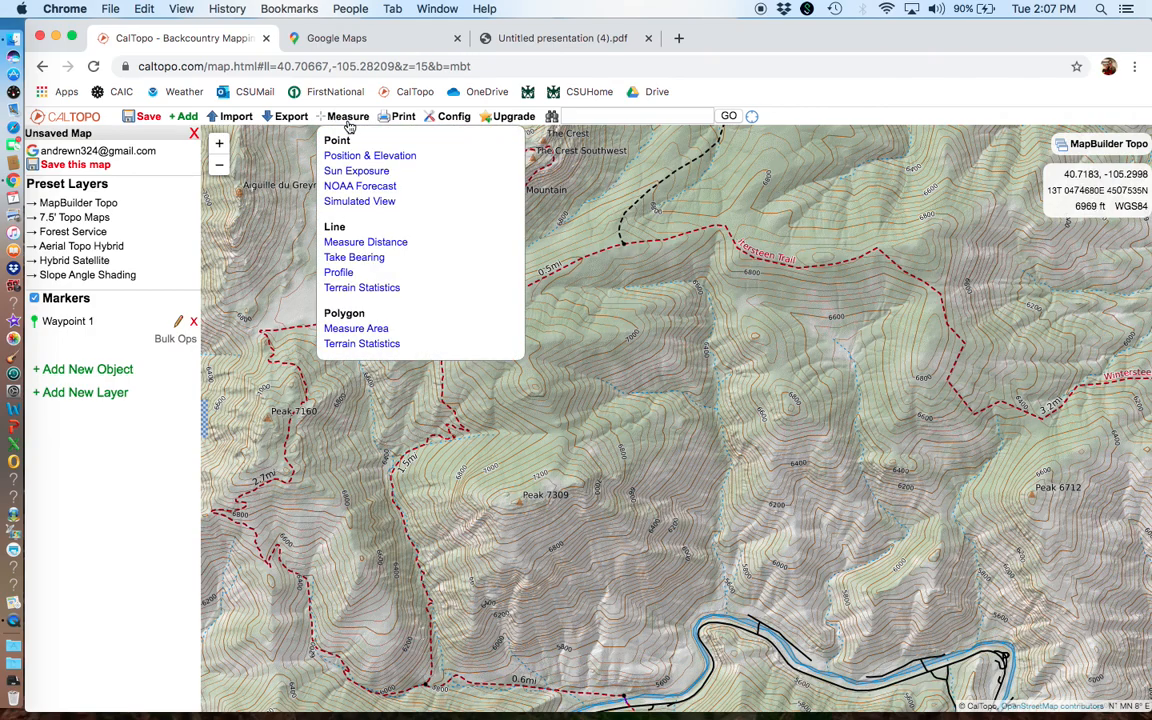
pyautogui.click(184, 116)
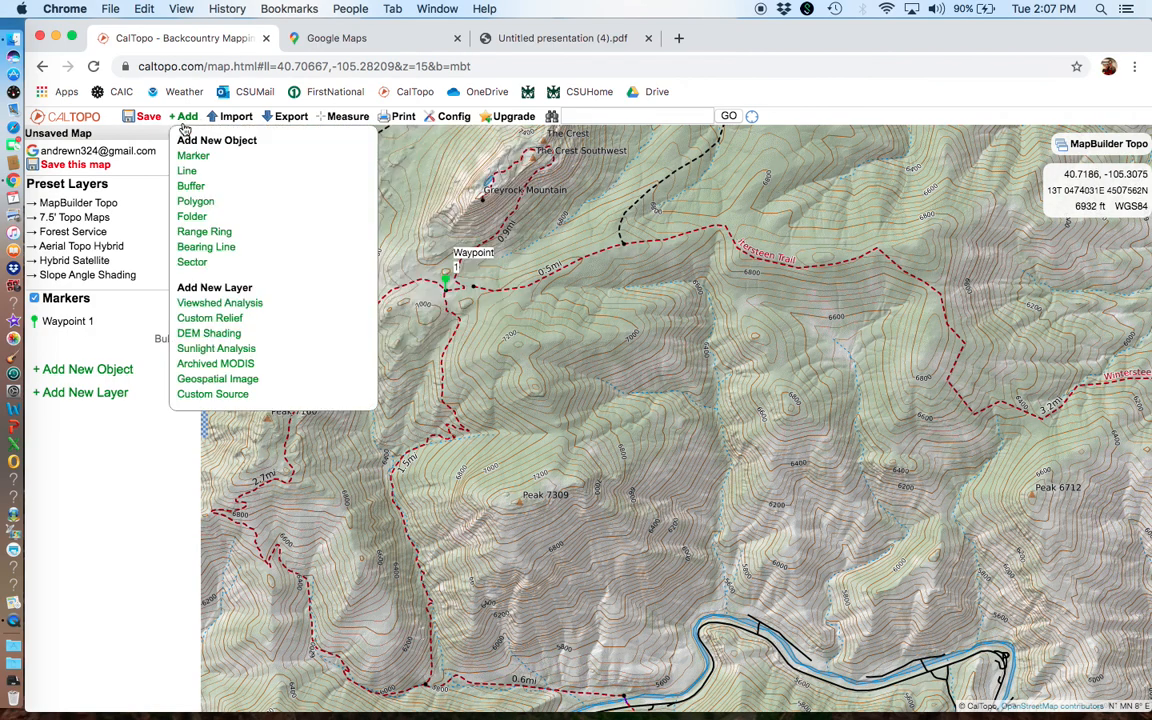
pyautogui.click(188, 170)
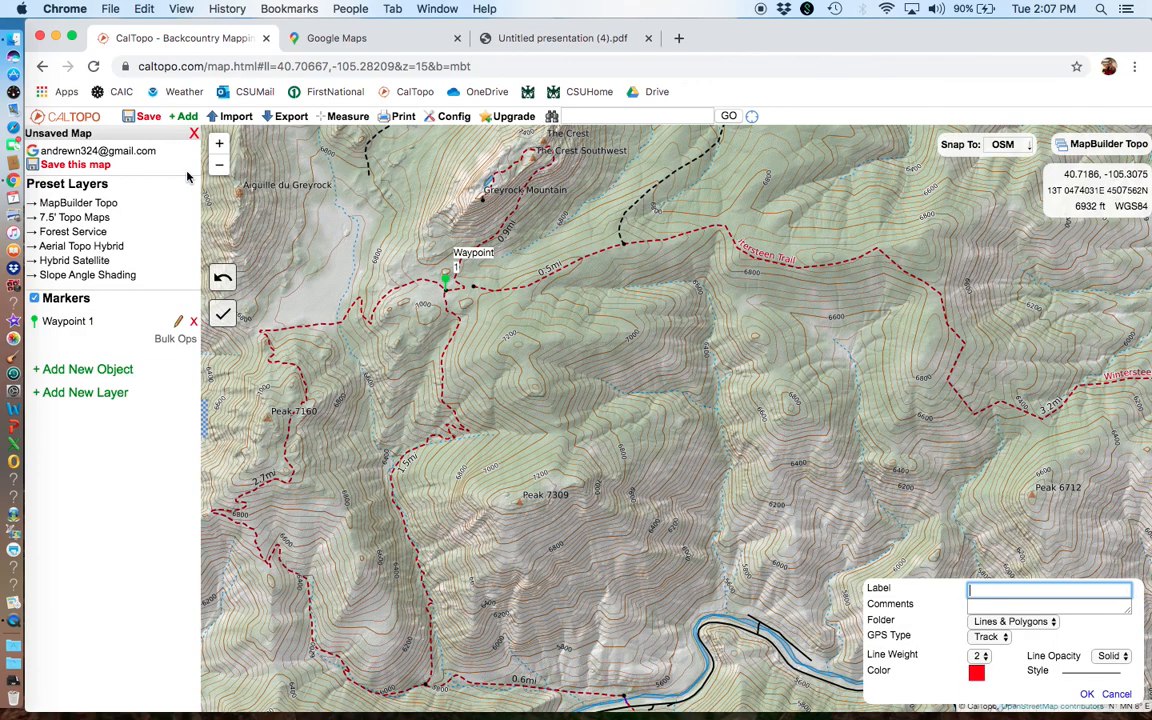
pyautogui.click(629, 705)
pyautogui.click(420, 566)
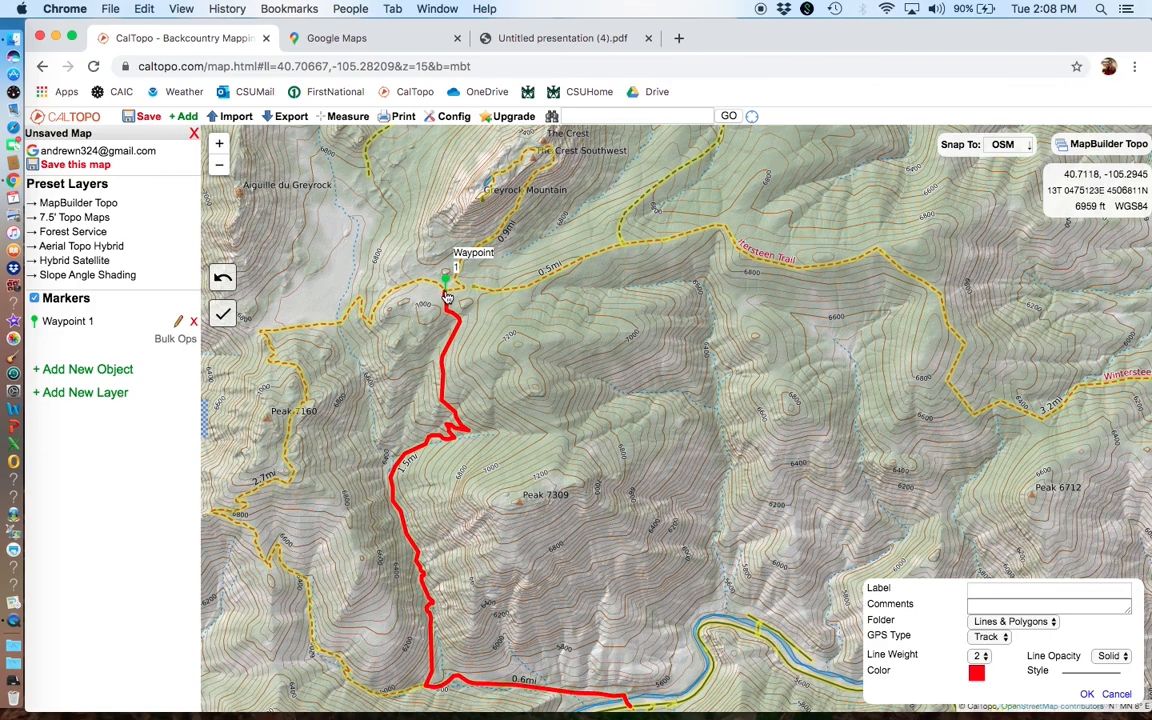
pyautogui.click(447, 297)
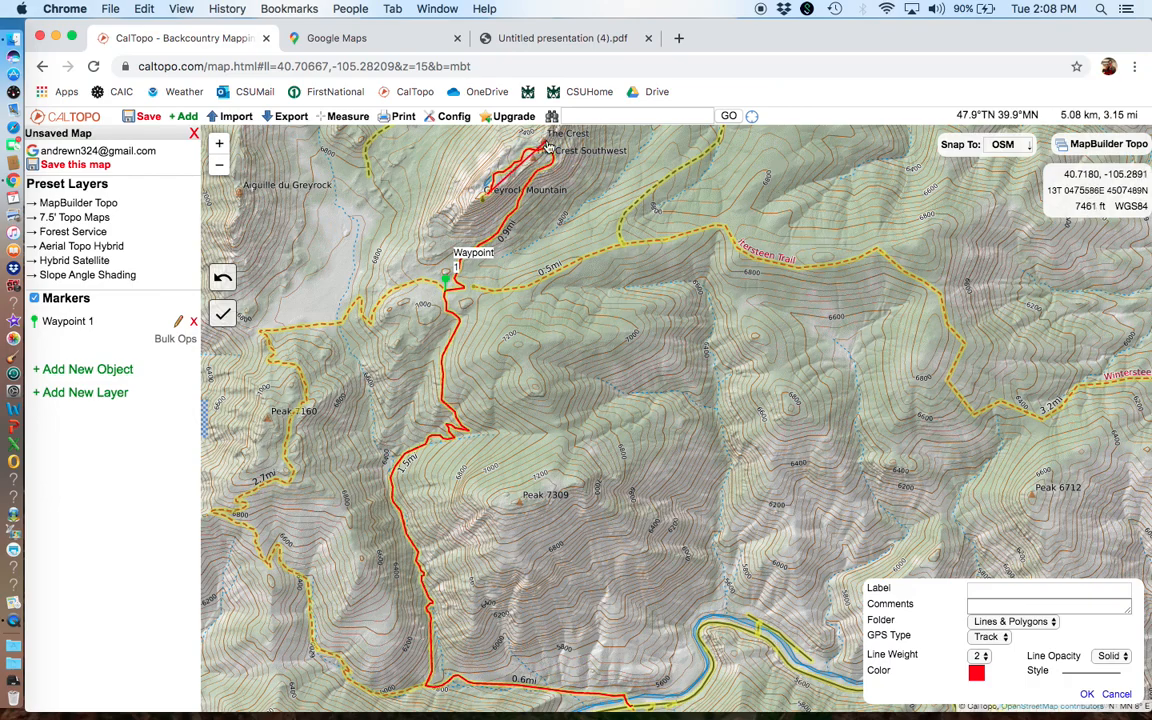
pyautogui.click(546, 150)
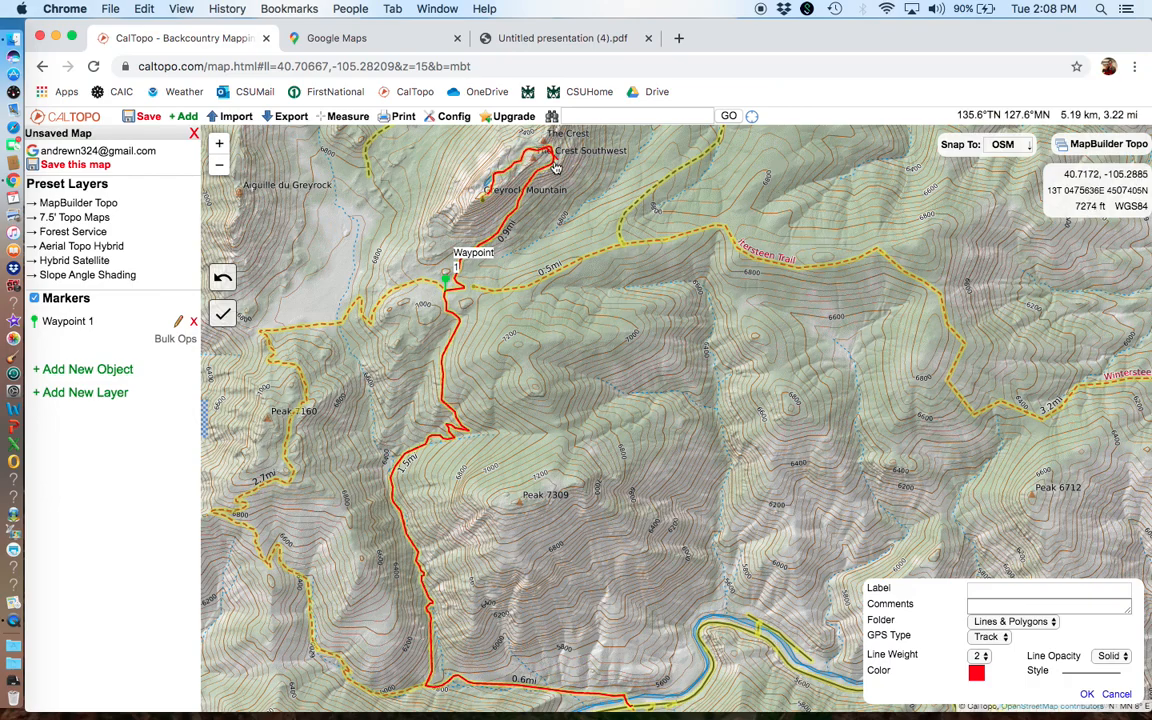
pyautogui.click(445, 300)
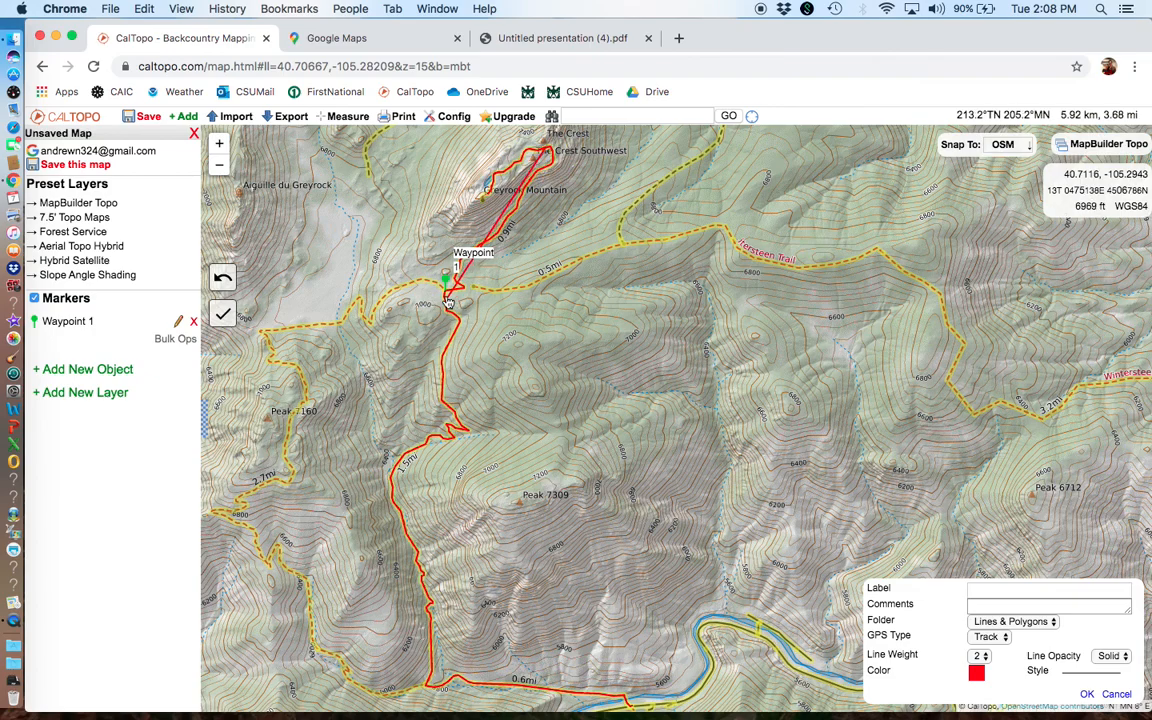
pyautogui.click(445, 300)
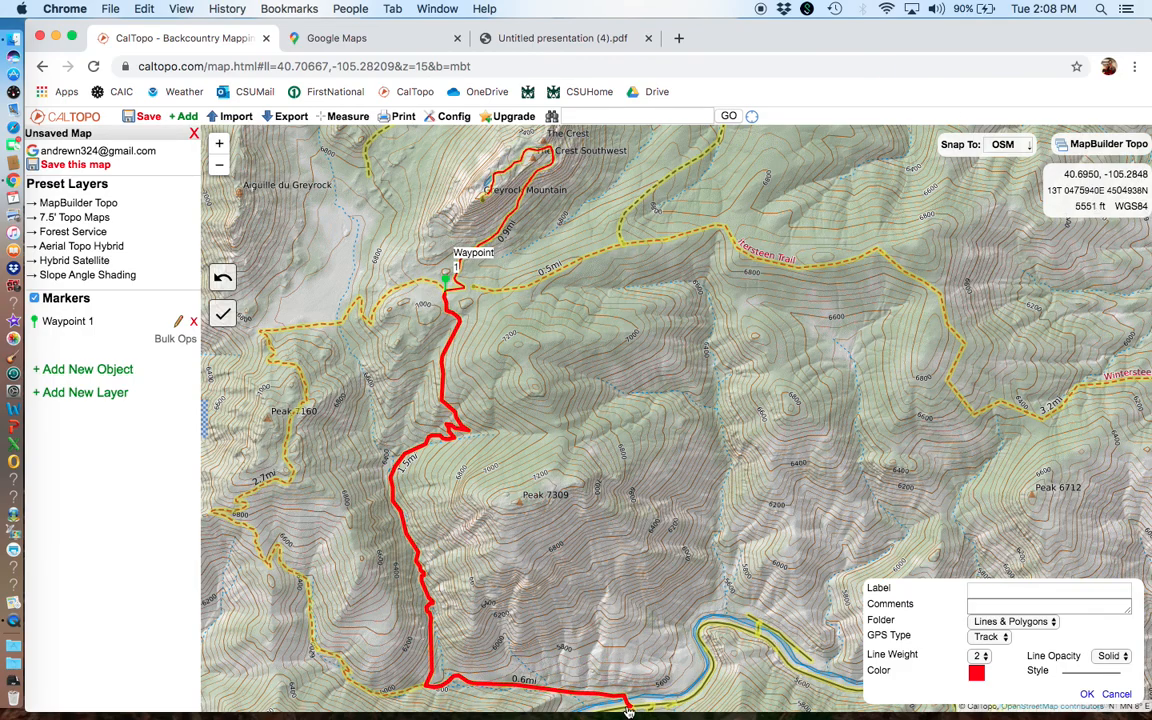
pyautogui.doubleClick(625, 701)
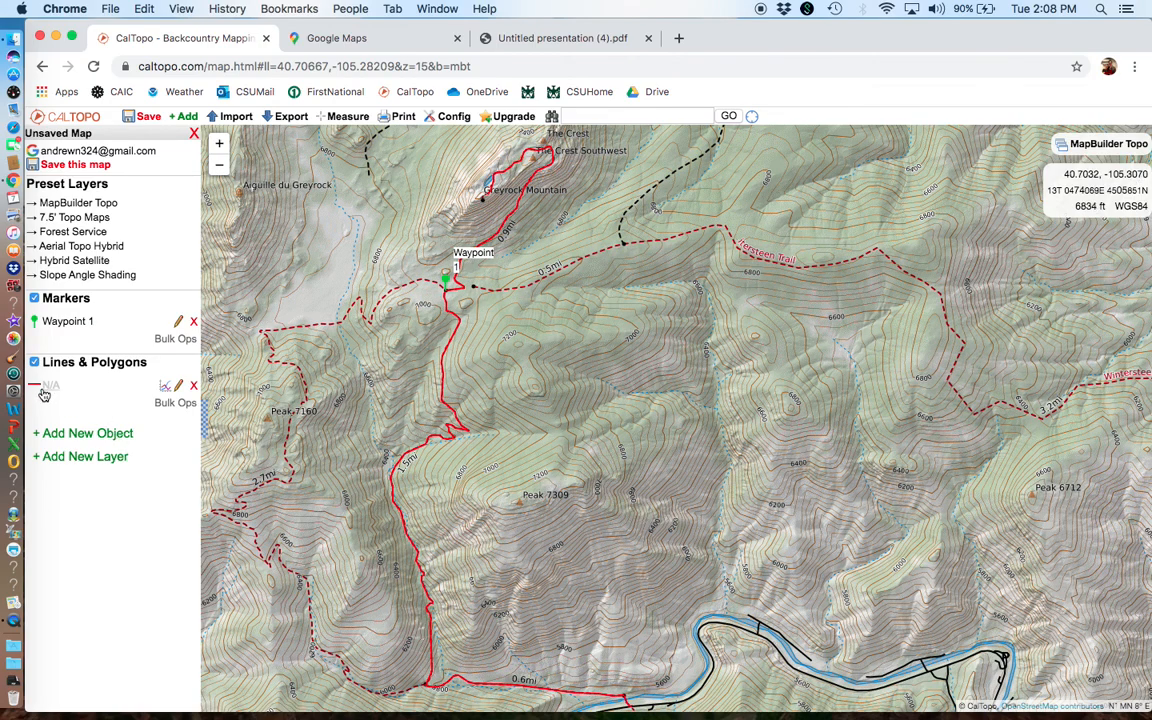
# Step: Label the drawn trail line "Greyrock Trail Total" and view its elevation profile
pyautogui.click(179, 388)
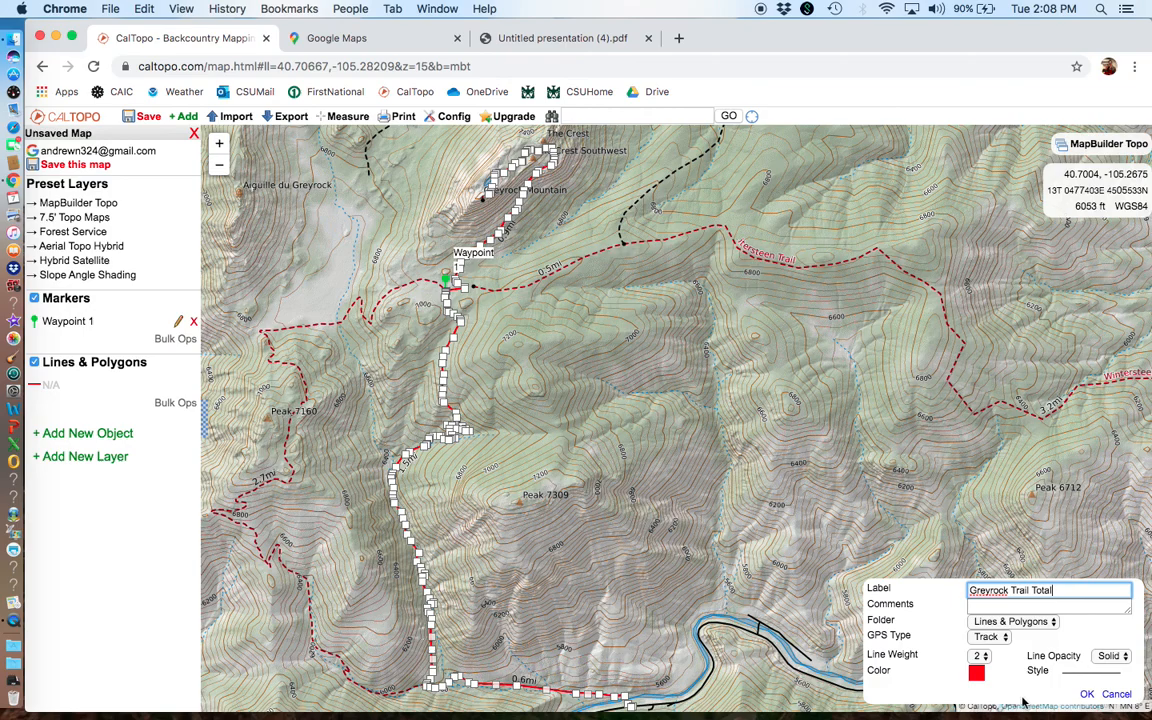
pyautogui.click(1088, 694)
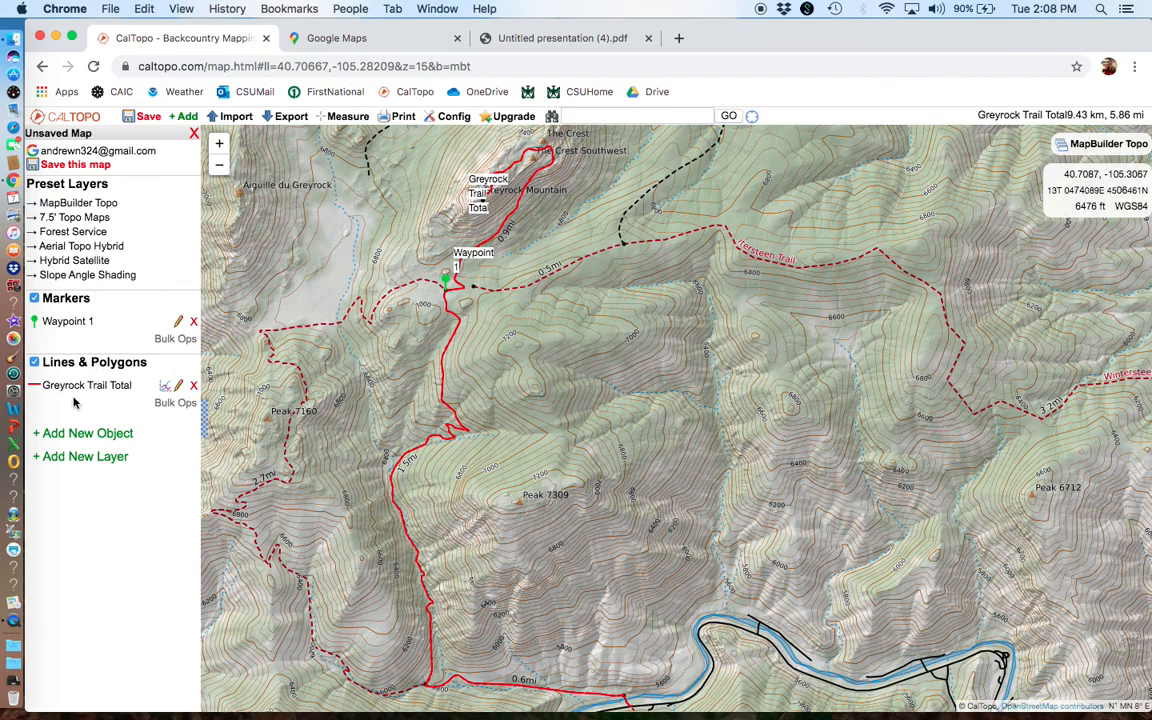
pyautogui.click(166, 388)
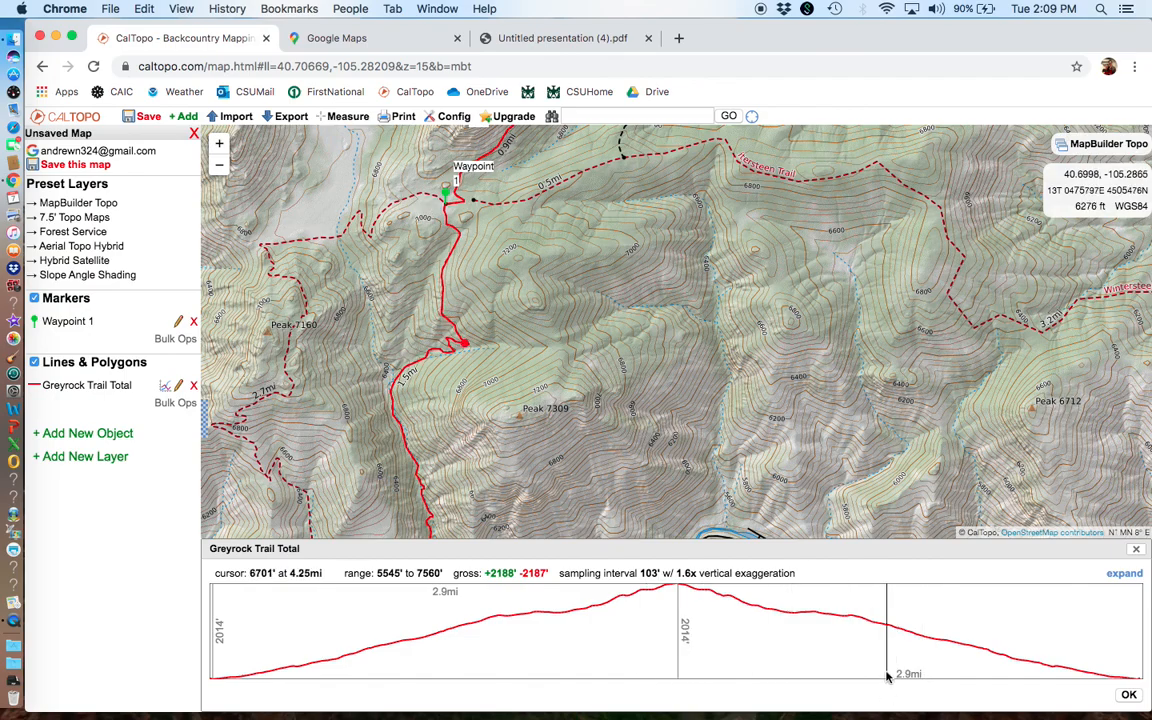
pyautogui.click(1136, 549)
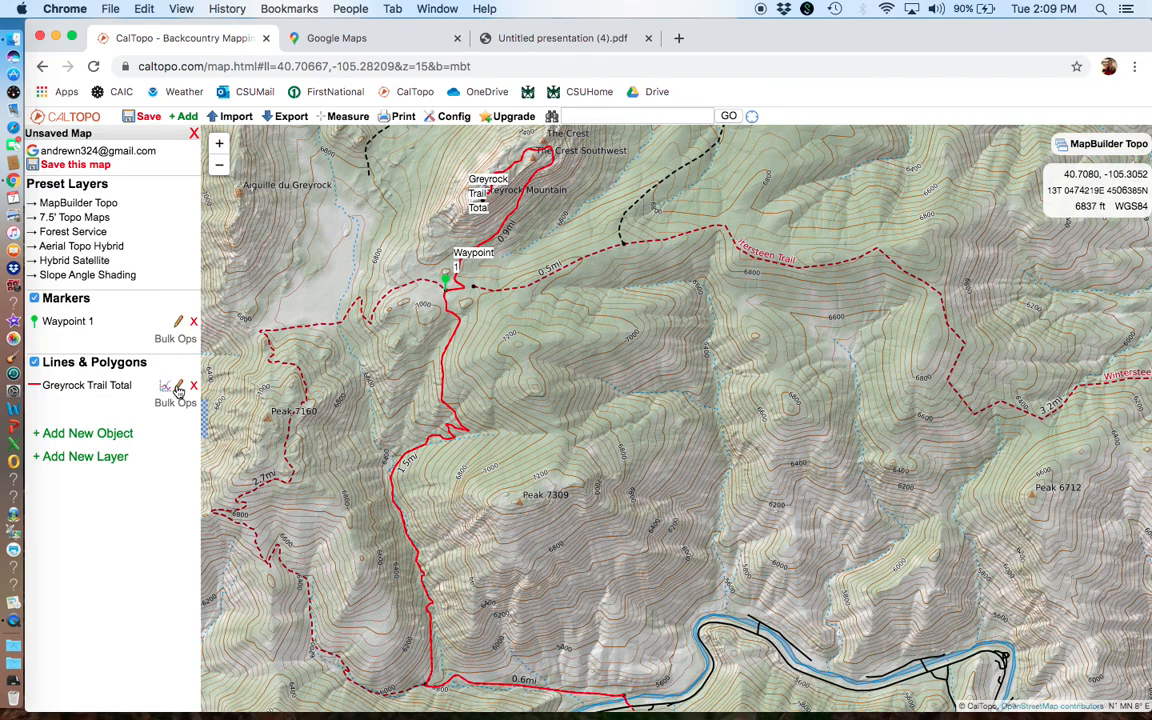
# Step: Look over the edit settings of the Greyrock Trail Total line and review its terrain statistics
pyautogui.click(178, 386)
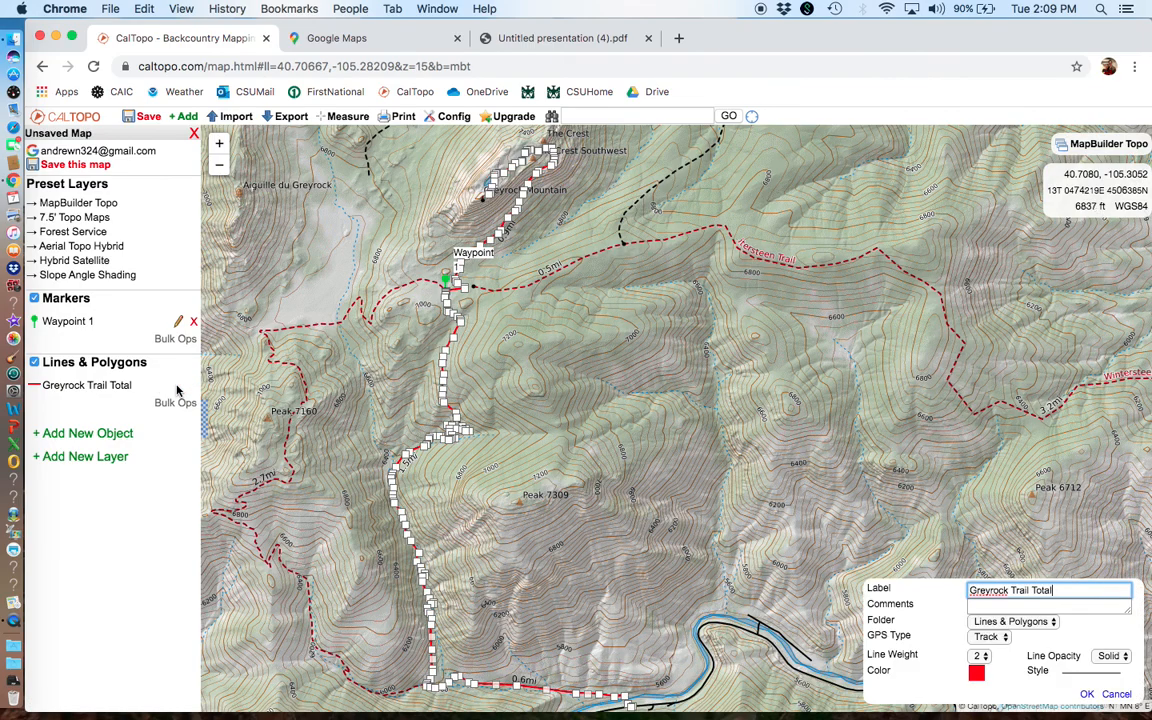
pyautogui.click(1088, 694)
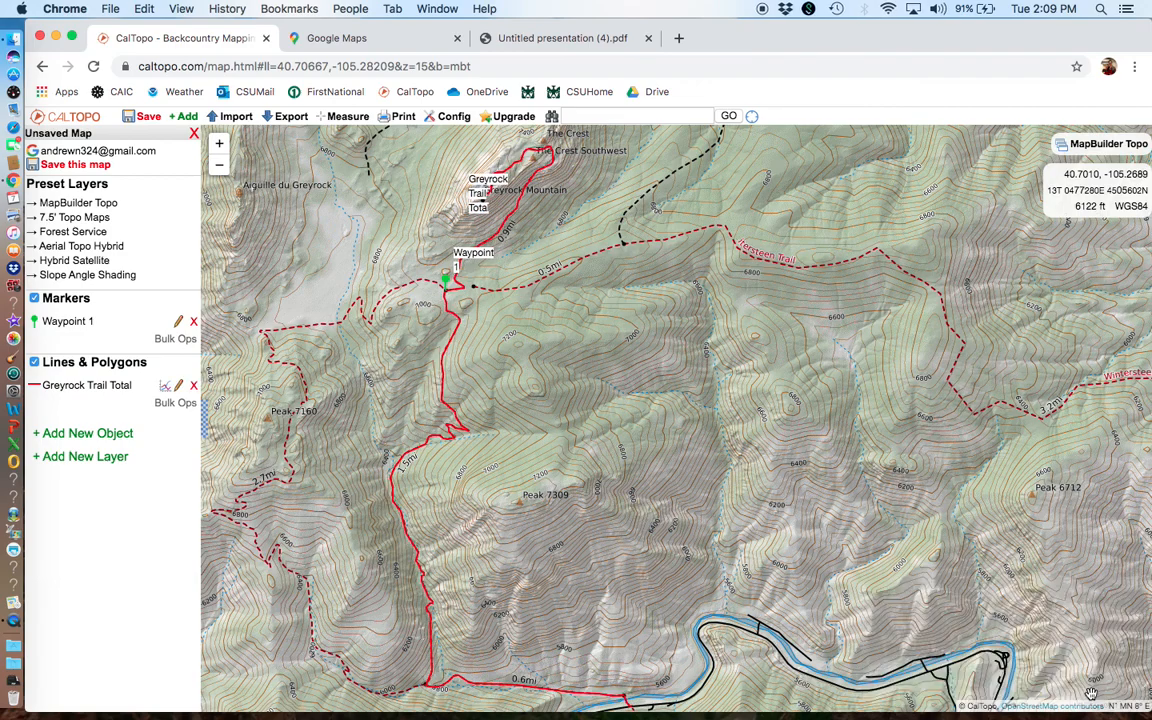
pyautogui.click(115, 388)
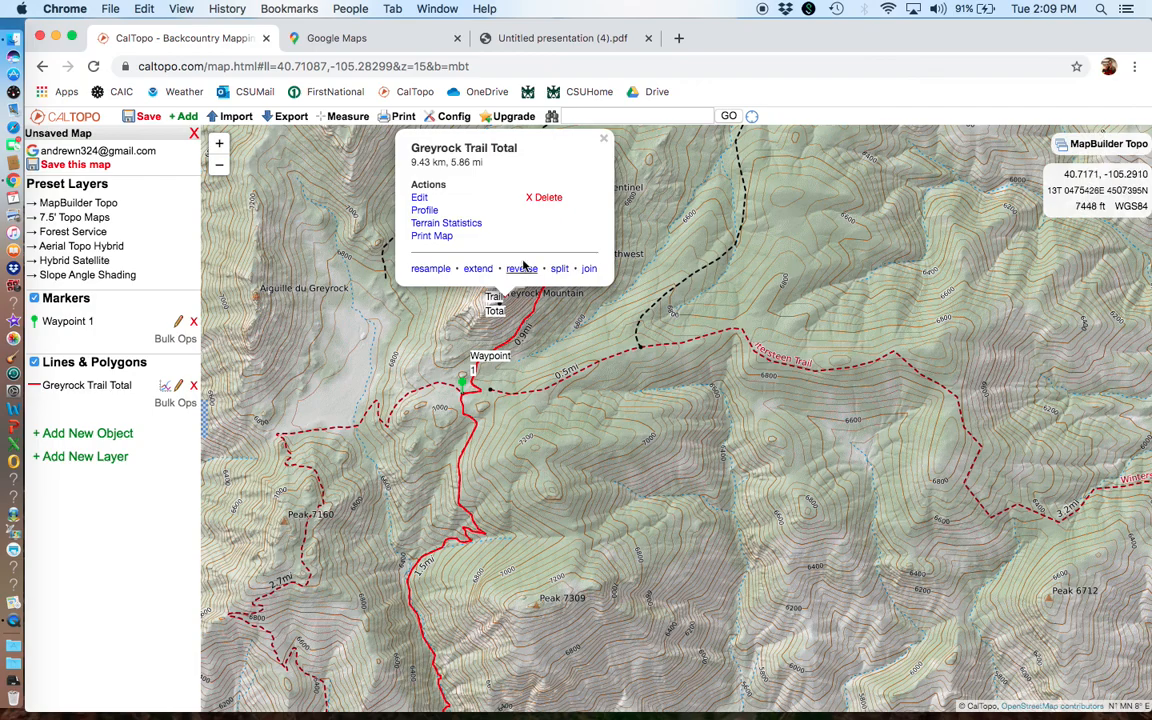
pyautogui.click(447, 224)
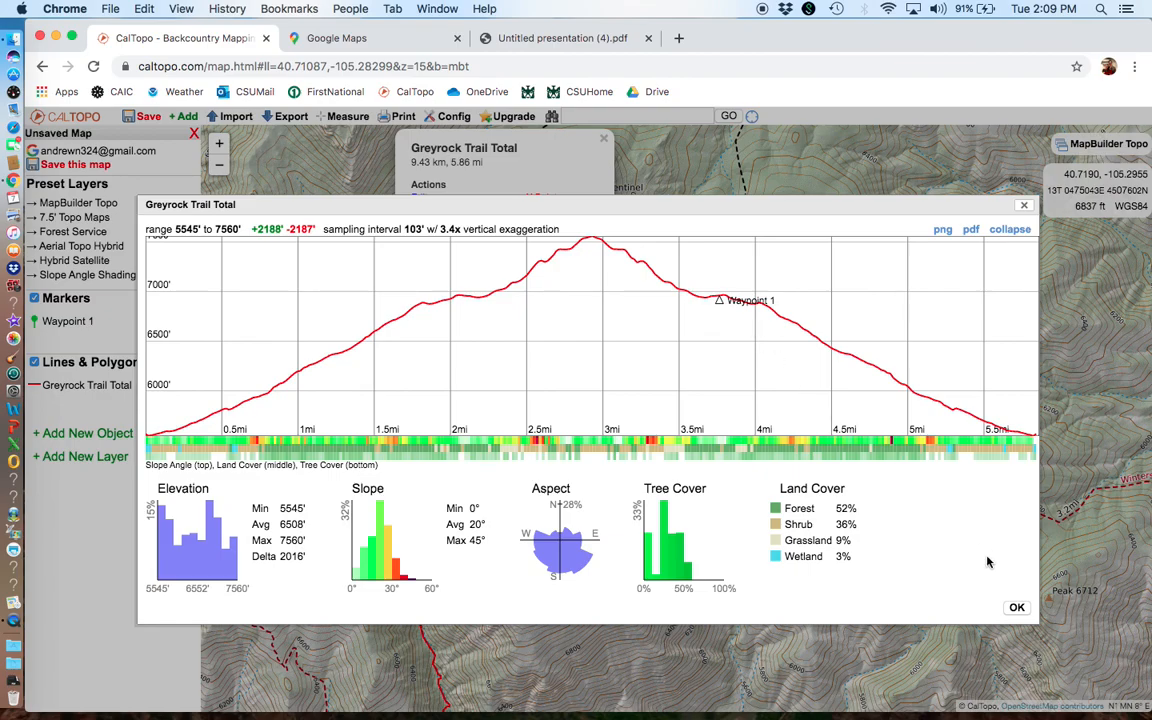
pyautogui.click(1016, 607)
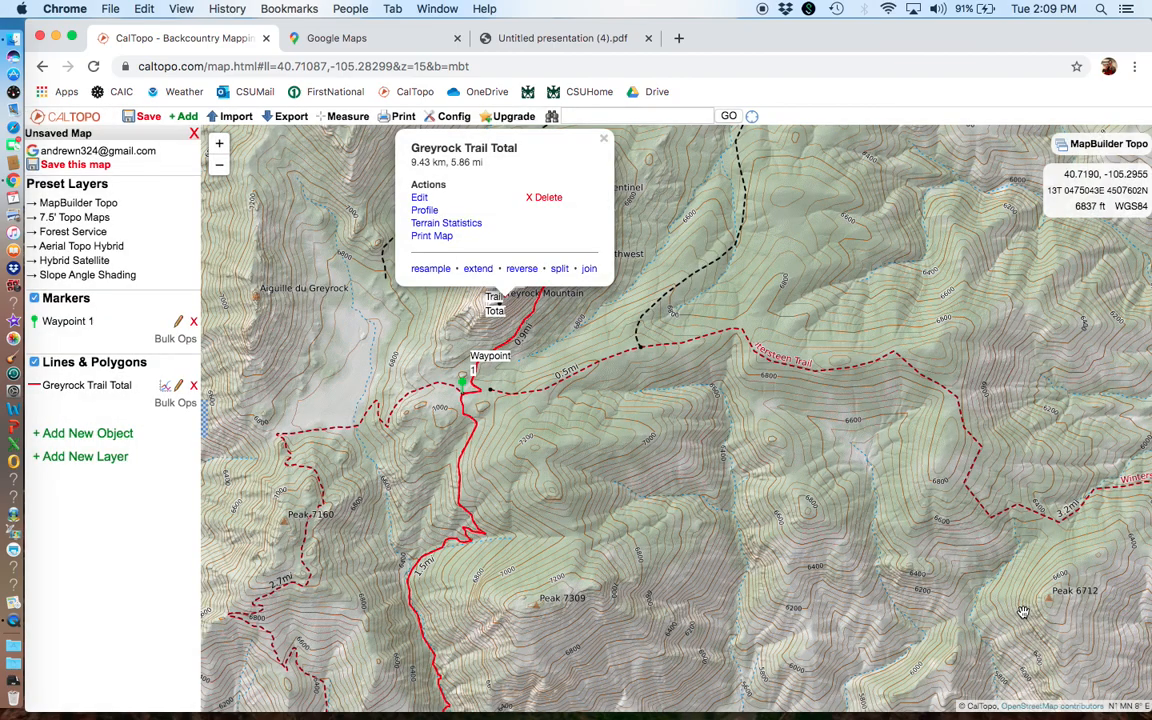
pyautogui.click(604, 139)
pyautogui.moveTo(631, 491); pyautogui.dragTo(607, 298)
pyautogui.scroll(-2, 606, 373)
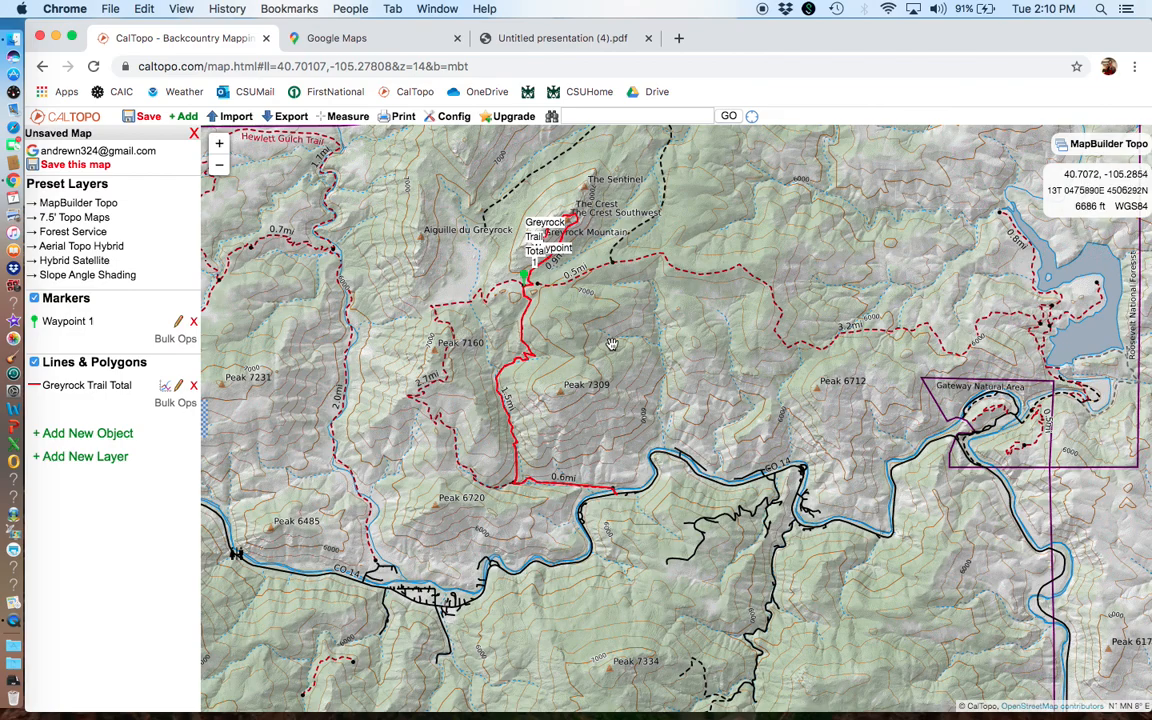
pyautogui.moveTo(634, 346); pyautogui.dragTo(648, 431)
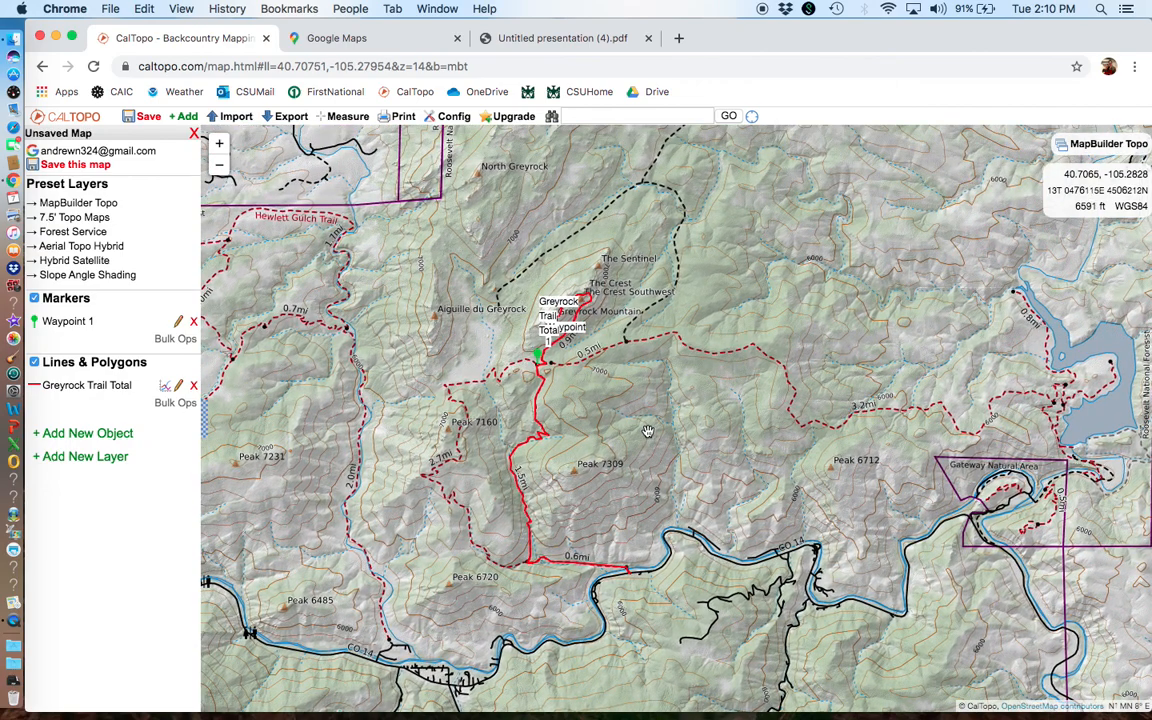